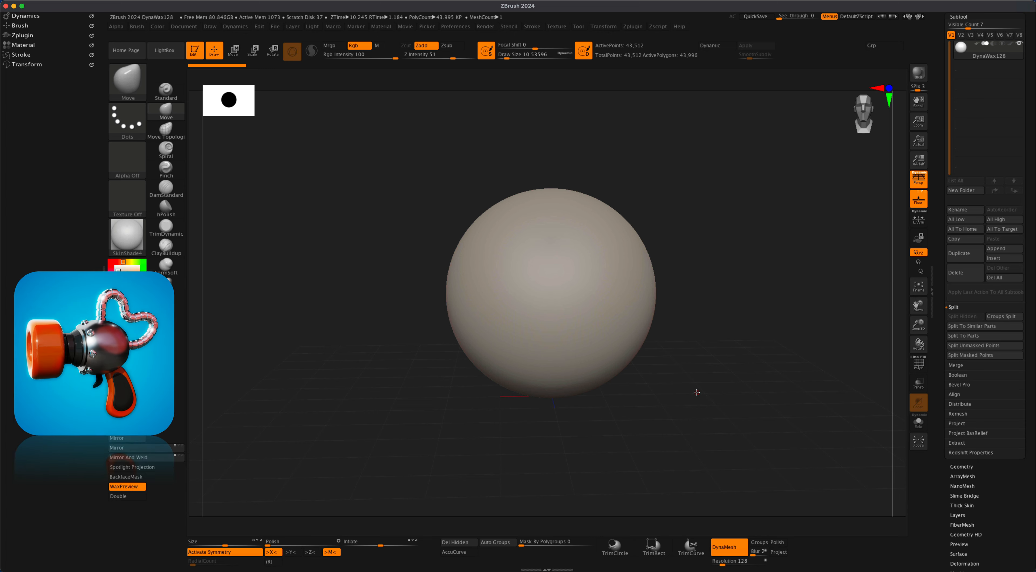
Load the DynaWax128.ZPR sphere project from the LightBox project library.
{"action": "key", "text": "shift"}
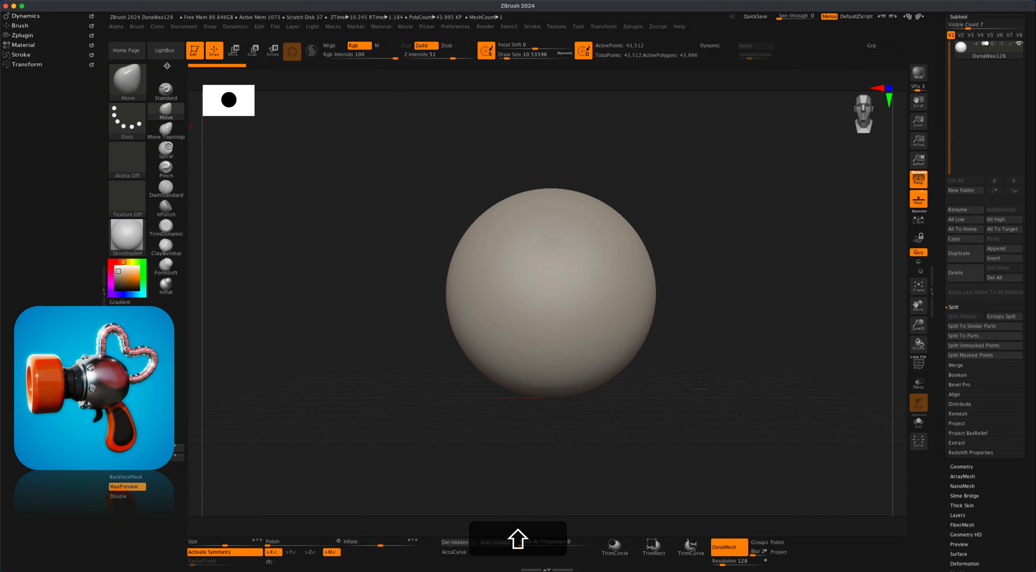
{"action": "left_click", "coordinate": [169, 51]}
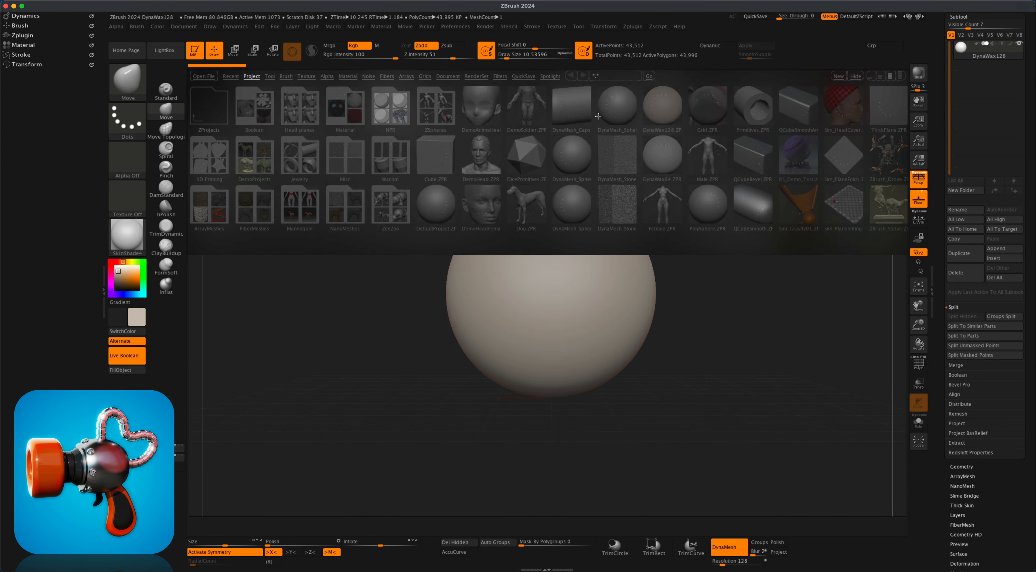
{"action": "double_click", "coordinate": [664, 110]}
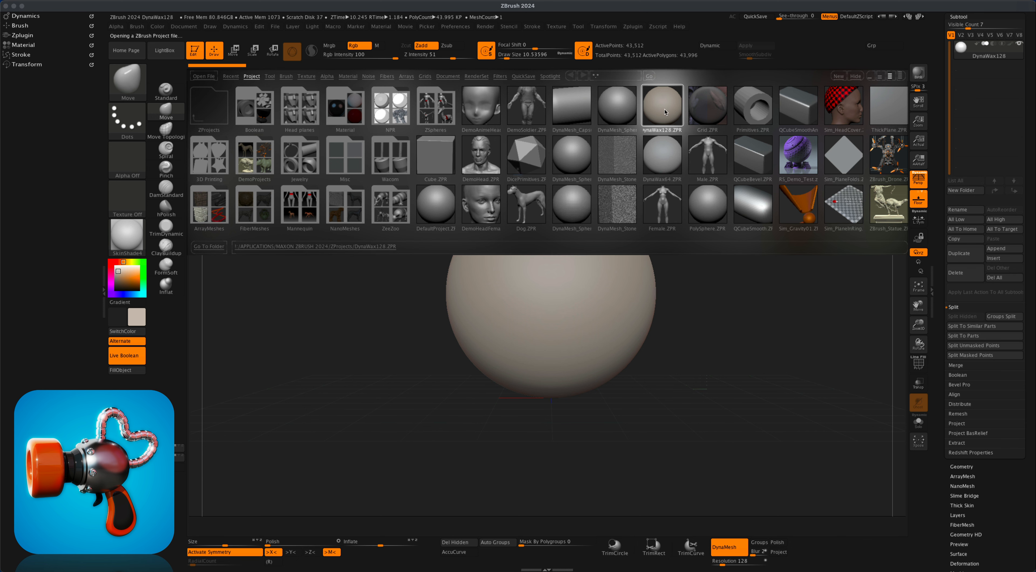
{"action": "left_click", "coordinate": [518, 205]}
Turn off symmetry and stretch the sphere along X into a wide ellipsoid with the Move gizmo.
{"action": "left_click_drag", "start_coordinate": [741, 343], "coordinate": [716, 326], "text": "alt"}
{"action": "left_click", "coordinate": [235, 51]}
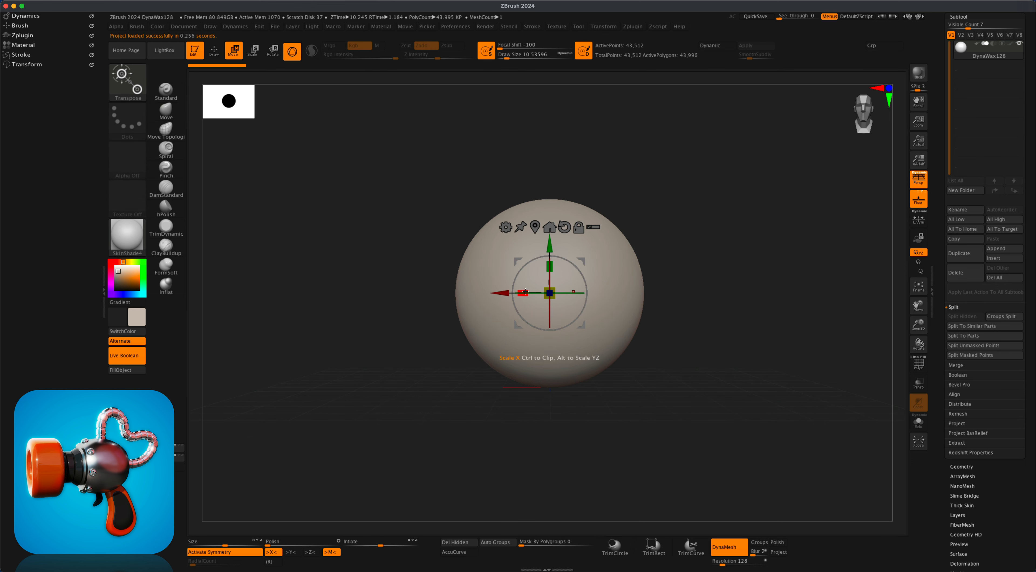
{"action": "key", "text": "x"}
{"action": "left_click_drag", "start_coordinate": [525, 290], "coordinate": [504, 285]}
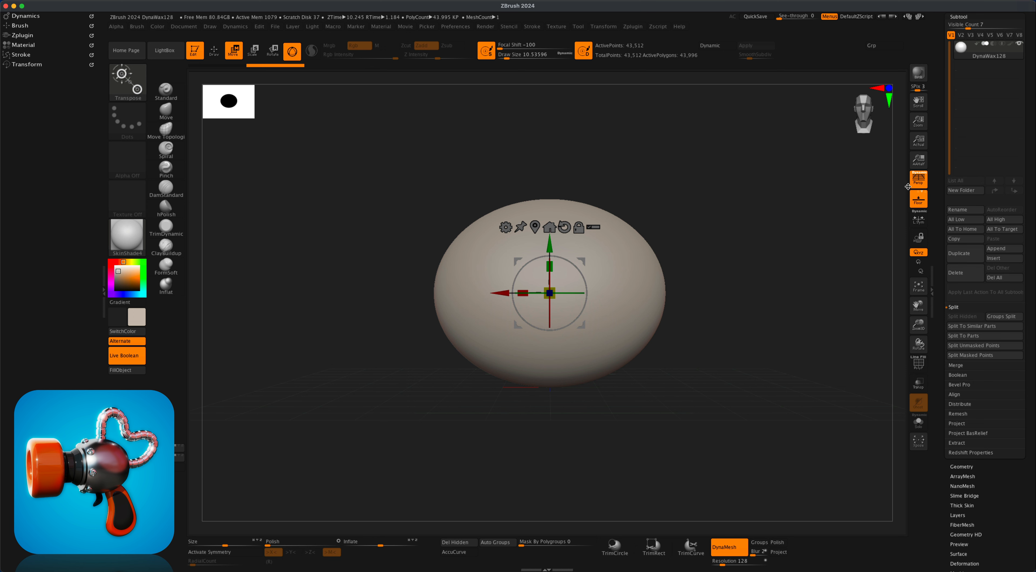
Switch the viewport from perspective to orthographic display.
{"action": "left_click", "coordinate": [918, 178]}
{"action": "left_click_drag", "start_coordinate": [768, 293], "coordinate": [756, 326]}
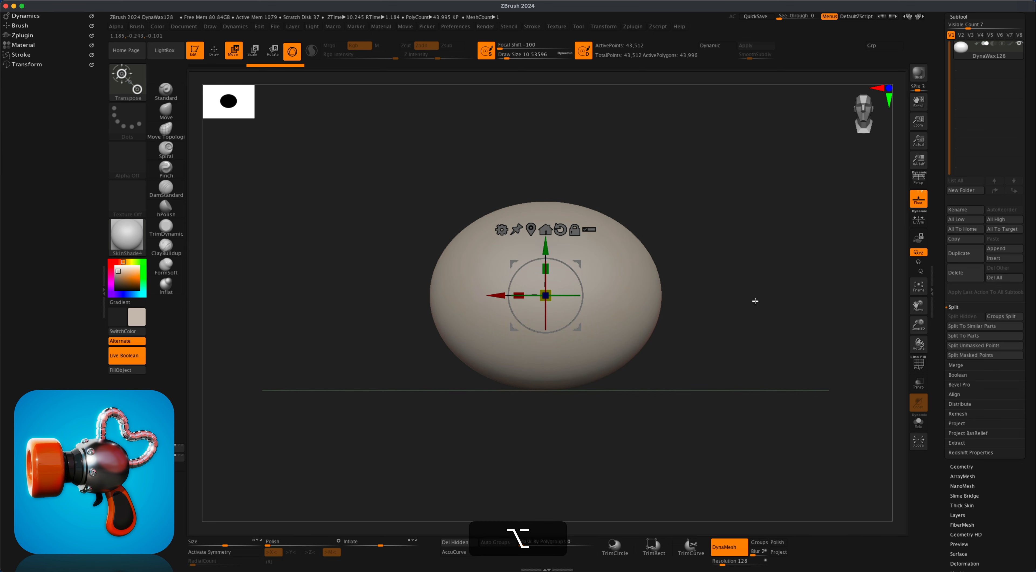
{"action": "mouse_move", "coordinate": [755, 301]}
{"action": "left_mouse_down", "text": "alt"}
{"action": "mouse_move", "coordinate": [754, 319]}
{"action": "mouse_move", "coordinate": [754, 270]}
{"action": "mouse_move", "coordinate": [751, 329]}
{"action": "mouse_move", "coordinate": [756, 296]}
{"action": "mouse_move", "coordinate": [759, 317]}
{"action": "mouse_move", "coordinate": [758, 308]}
{"action": "left_mouse_up", "text": "alt"}
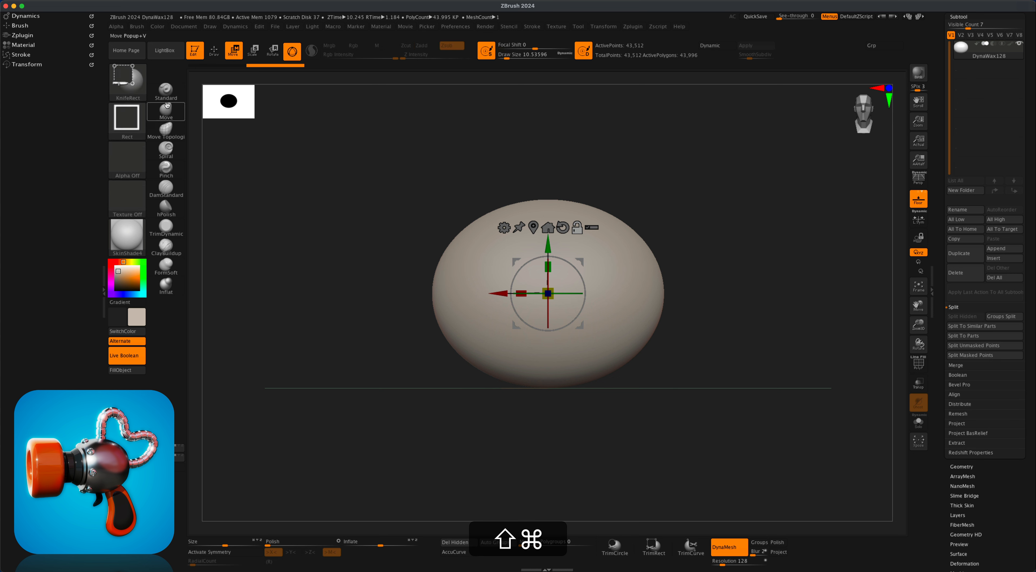
Choose the KnifeRect brush for cutting and return to Draw mode.
{"action": "left_click", "coordinate": [141, 78], "text": "shift+super"}
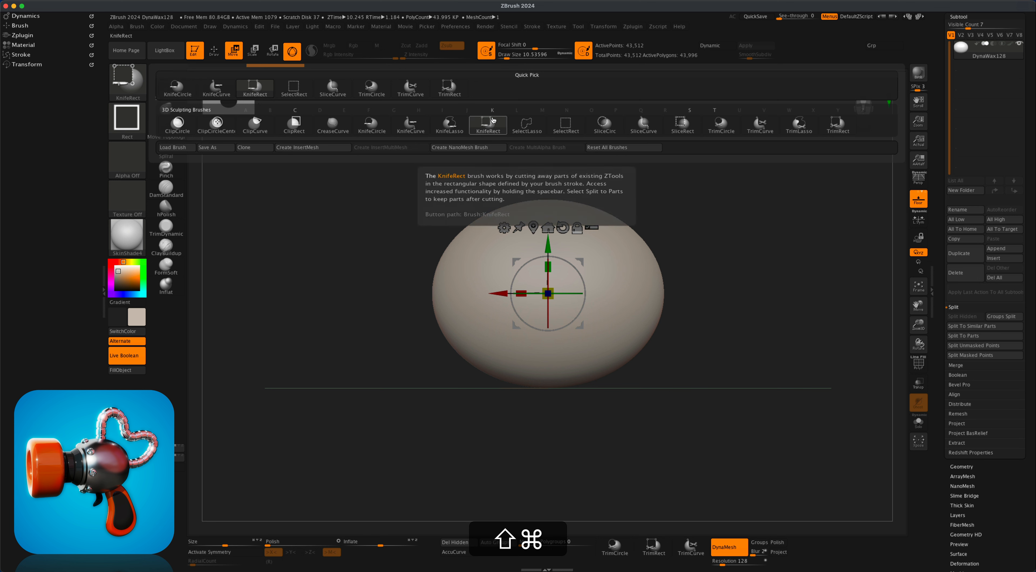
{"action": "left_click", "coordinate": [493, 122]}
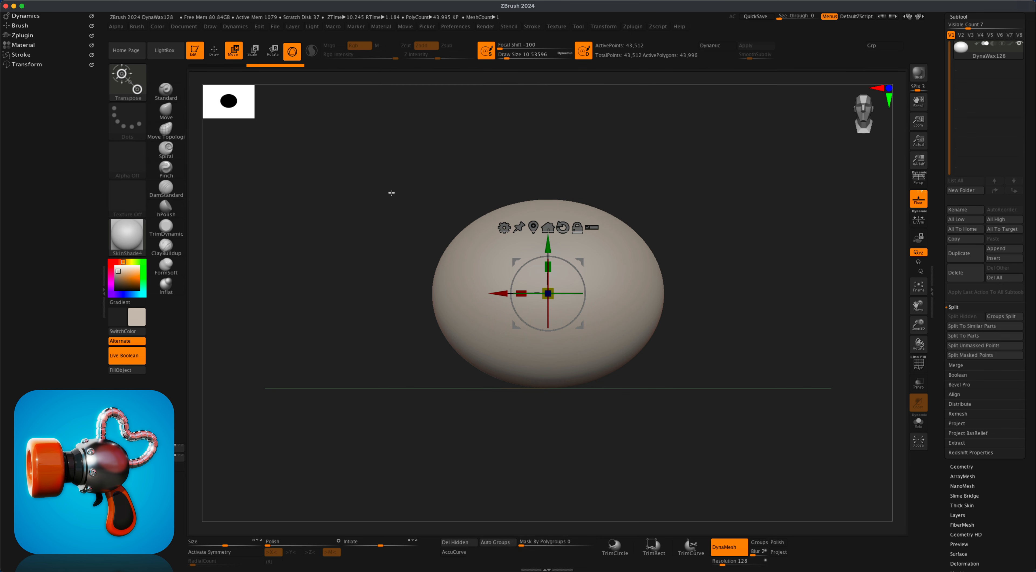
{"action": "left_click", "coordinate": [215, 57]}
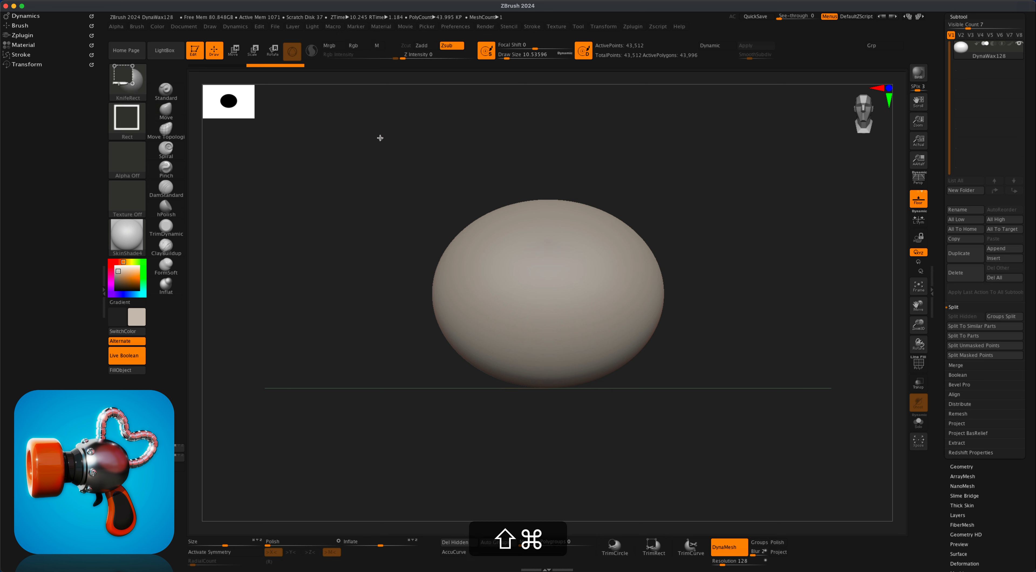
Slice the left end off the ellipsoid with a tall KnifeRect selection, keeping both pieces through Split To Parts.
{"action": "left_click_drag", "start_coordinate": [381, 139], "coordinate": [482, 473], "text": "shift+super"}
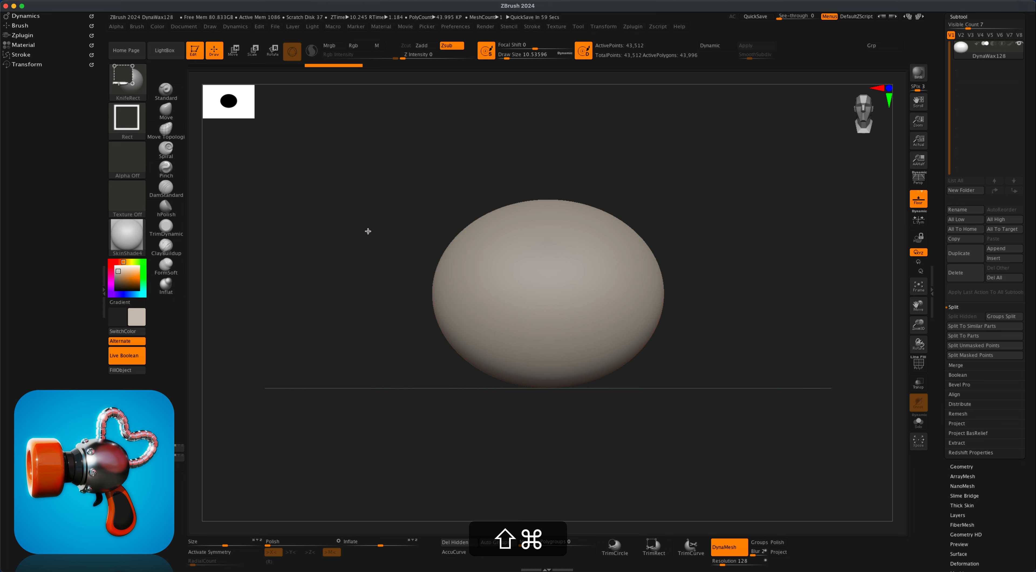
{"action": "key", "text": "shift+super+space"}
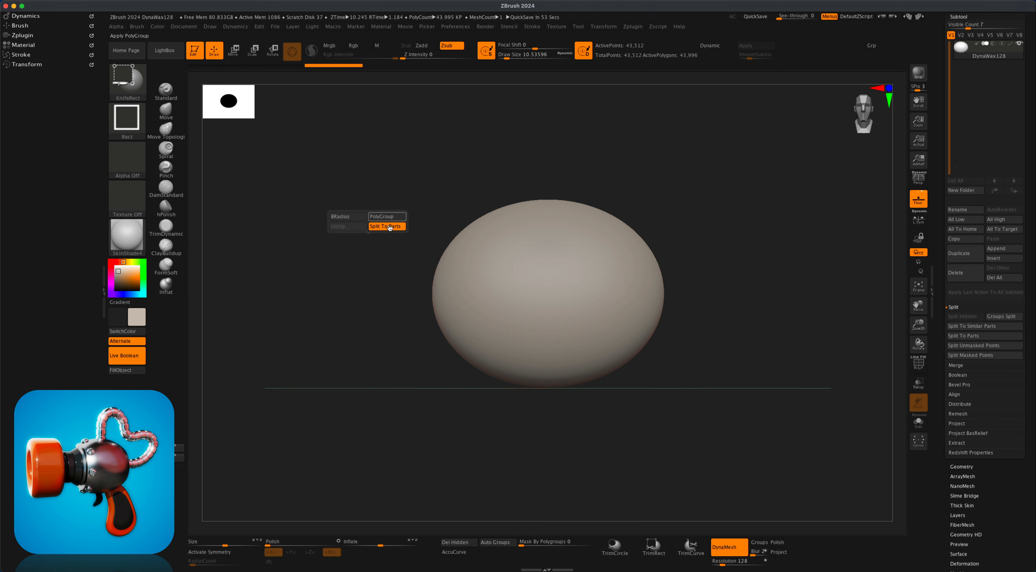
{"action": "mouse_move", "coordinate": [390, 229]}
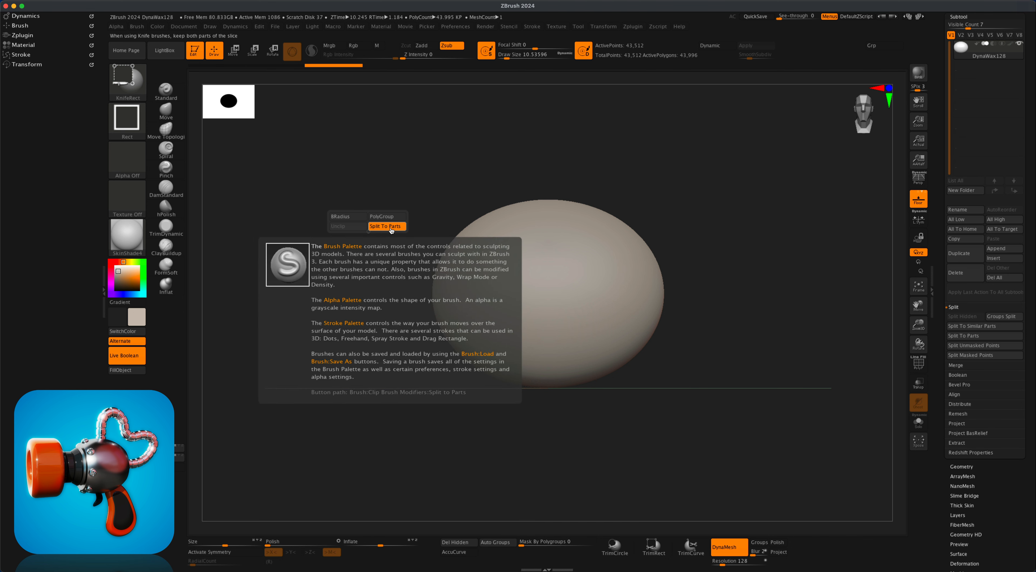
{"action": "key", "text": "shift+super"}
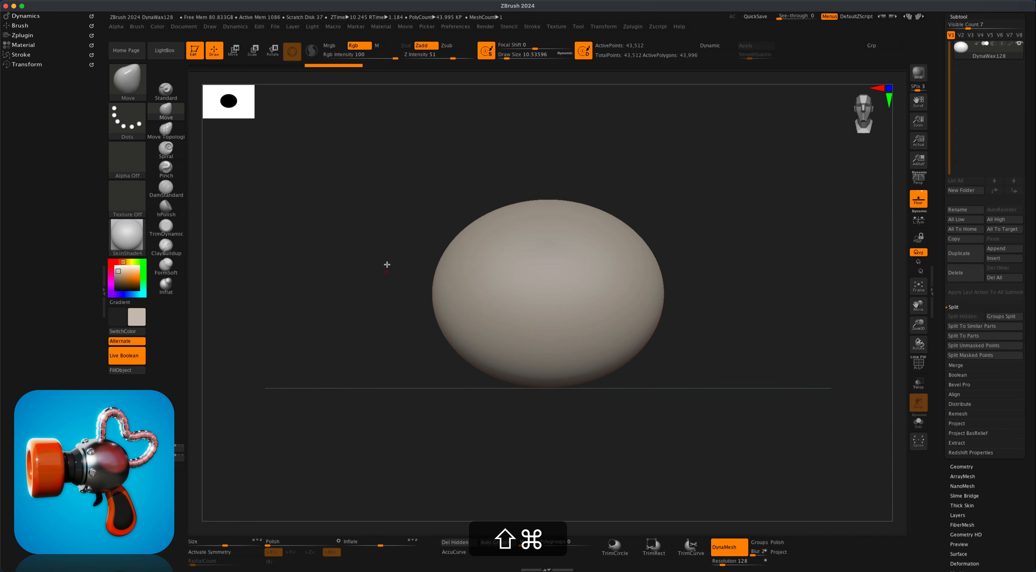
{"action": "key", "text": "shift+super"}
{"action": "mouse_move", "coordinate": [373, 130]}
{"action": "left_mouse_down", "text": "shift+super"}
{"action": "mouse_move", "coordinate": [499, 462]}
{"action": "mouse_move", "coordinate": [483, 451]}
{"action": "left_mouse_up", "text": "shift+super"}
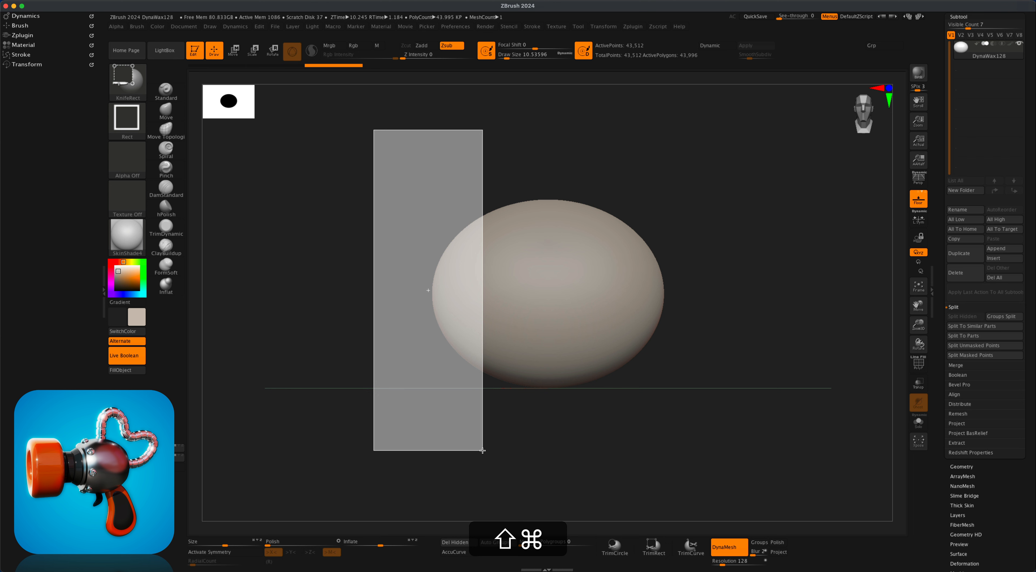
{"action": "left_click_drag", "start_coordinate": [483, 451], "coordinate": [481, 451], "text": "shift+super"}
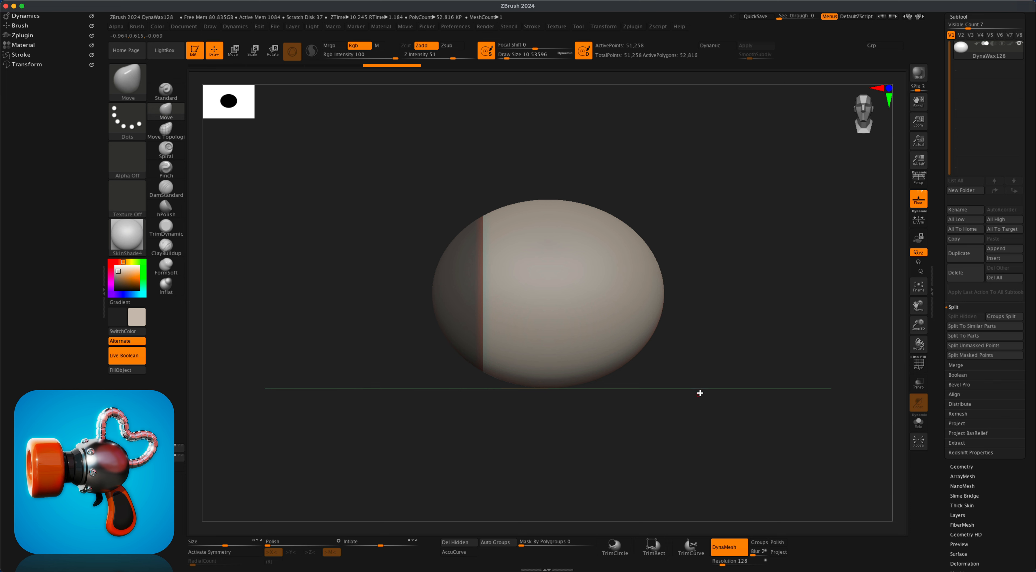
Invert the mask so the large body is masked and the sliced end cap is free to edit.
{"action": "key", "text": "super"}
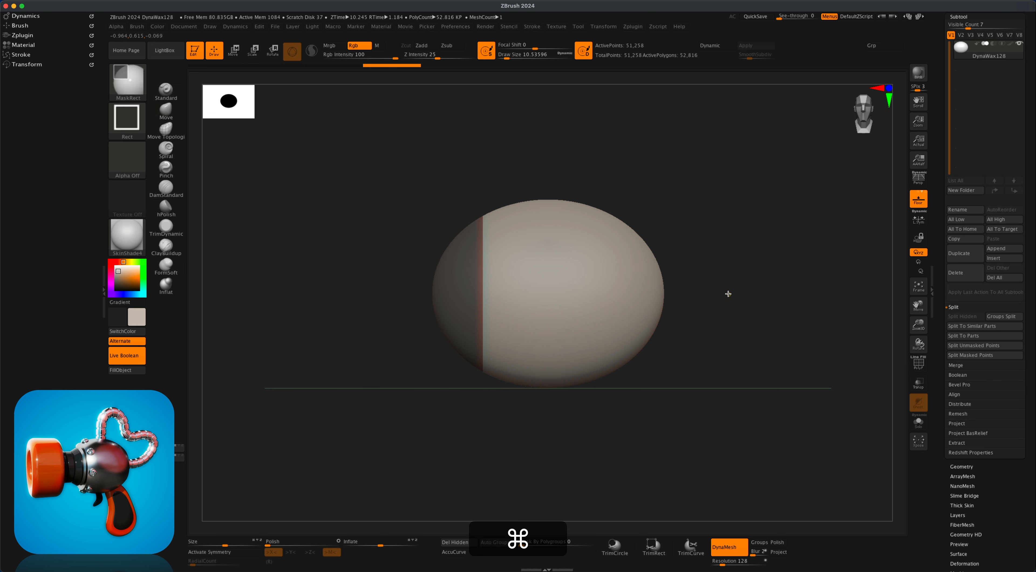
{"action": "left_click", "coordinate": [727, 294], "text": "super"}
{"action": "left_click_drag", "start_coordinate": [662, 395], "coordinate": [668, 406]}
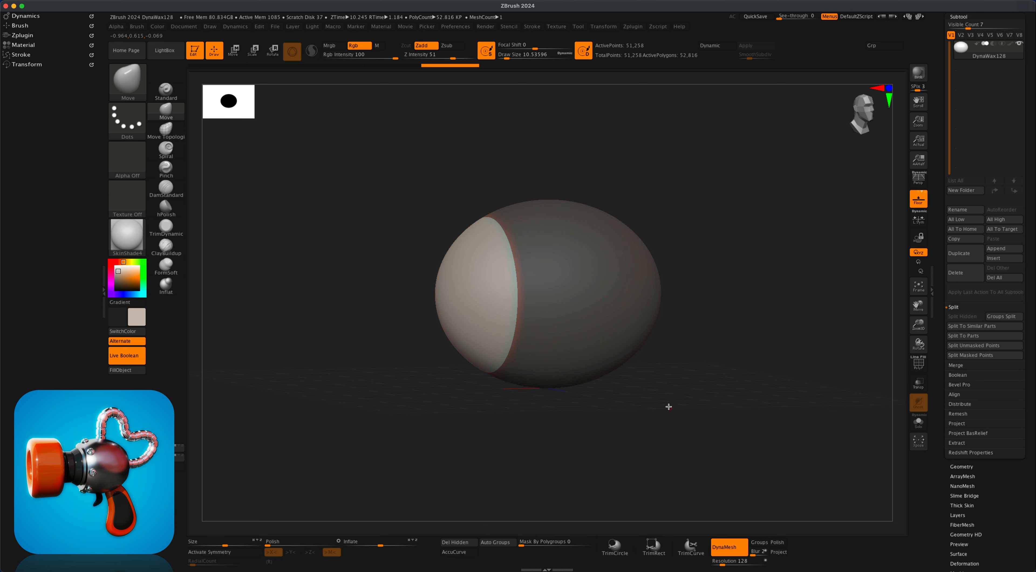
Center the Move gizmo on the unmasked end cap and scale the cap uniformly to about 0.85.
{"action": "left_click", "coordinate": [235, 51]}
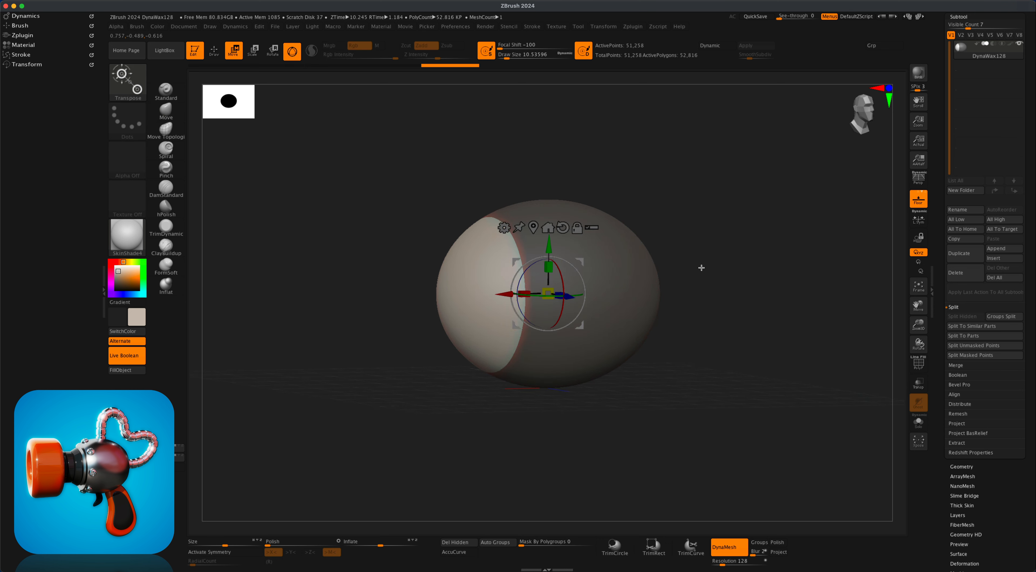
{"action": "left_click_drag", "start_coordinate": [702, 267], "coordinate": [703, 276], "text": "shift"}
{"action": "left_click", "coordinate": [534, 227]}
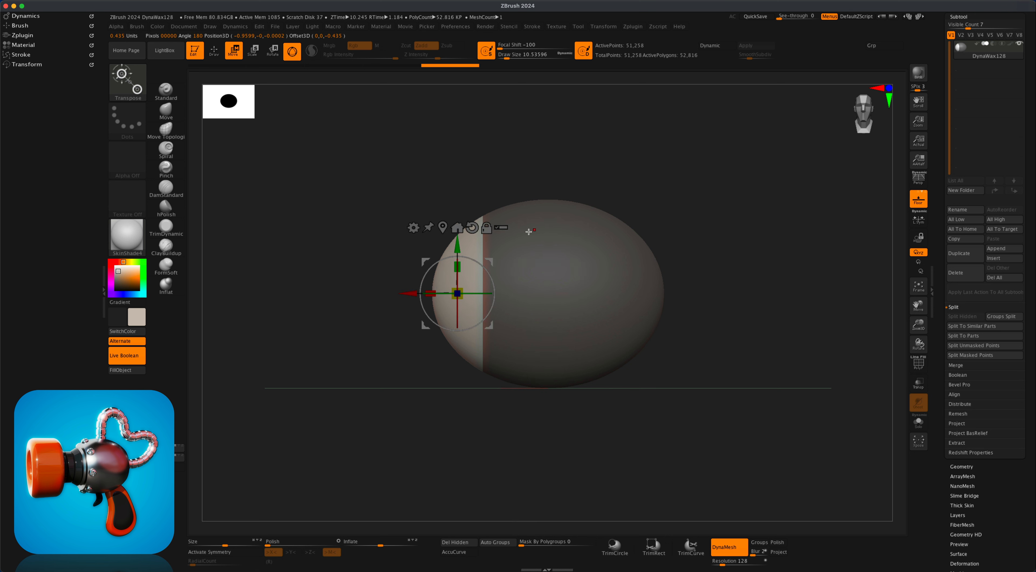
{"action": "left_click_drag", "start_coordinate": [350, 258], "coordinate": [367, 266]}
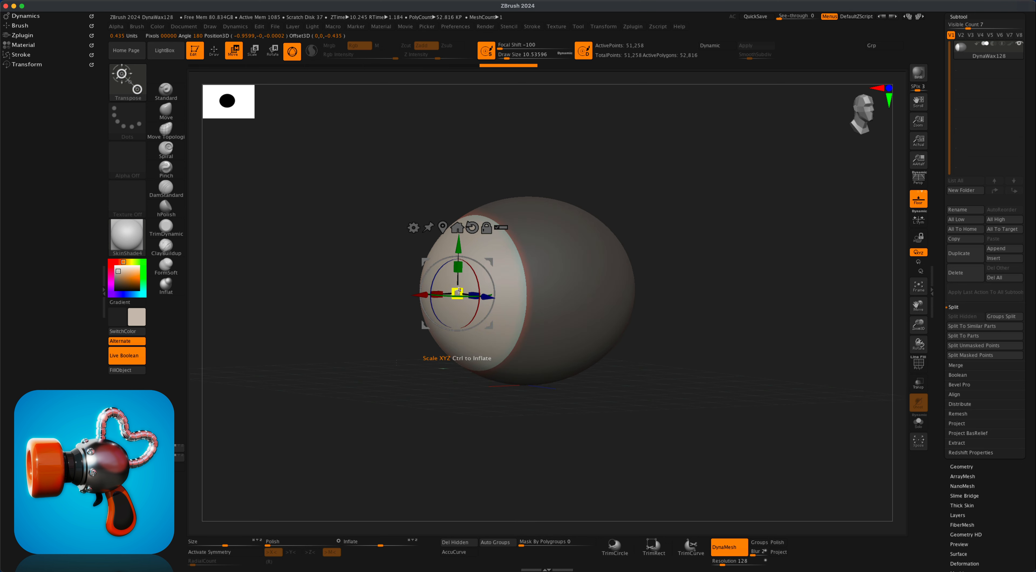
{"action": "left_click_drag", "start_coordinate": [459, 290], "coordinate": [445, 293]}
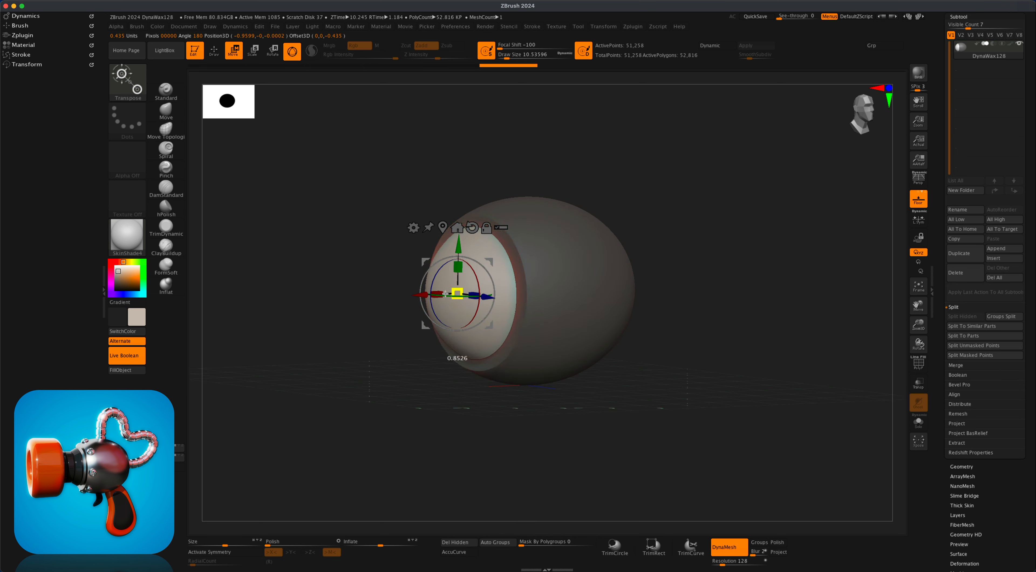
Move the end cap along X until it sits against the flat cut face of the body, leaving a stepped rim.
{"action": "mouse_move", "coordinate": [800, 408]}
{"action": "left_mouse_down"}
{"action": "mouse_move", "coordinate": [811, 410]}
{"action": "mouse_move", "coordinate": [801, 404]}
{"action": "left_mouse_up"}
{"action": "mouse_move", "coordinate": [410, 292]}
{"action": "left_mouse_down"}
{"action": "mouse_move", "coordinate": [345, 293]}
{"action": "mouse_move", "coordinate": [396, 293]}
{"action": "mouse_move", "coordinate": [351, 305]}
{"action": "mouse_move", "coordinate": [401, 307]}
{"action": "left_mouse_up"}
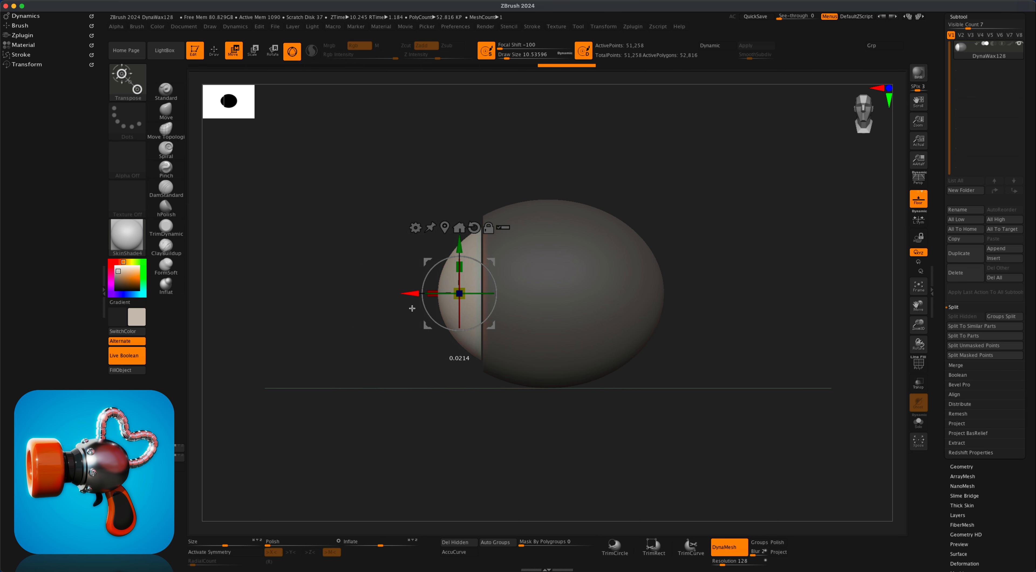
{"action": "left_click_drag", "start_coordinate": [317, 359], "coordinate": [327, 367]}
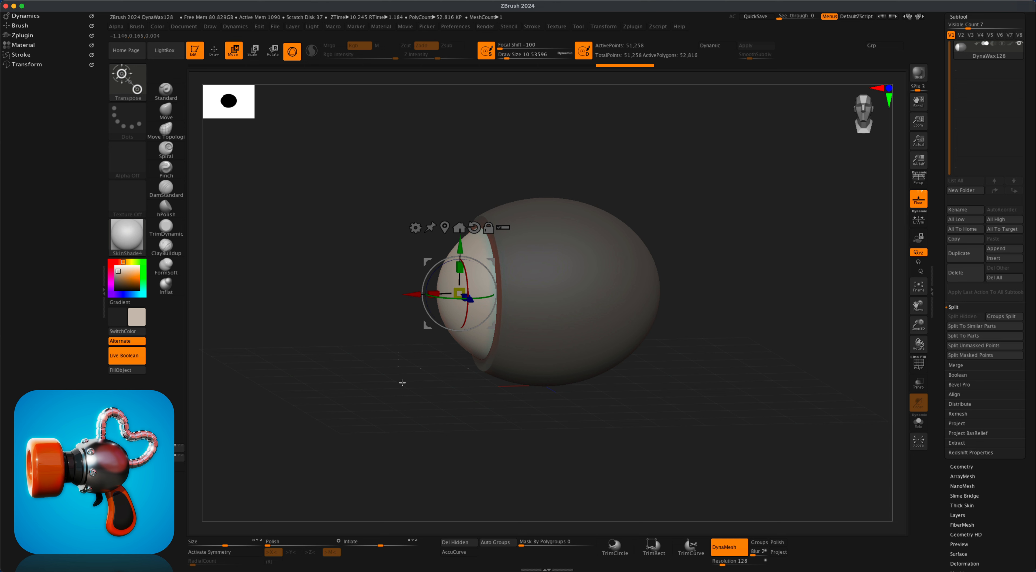
{"action": "left_click_drag", "start_coordinate": [388, 378], "coordinate": [412, 297], "text": "shift"}
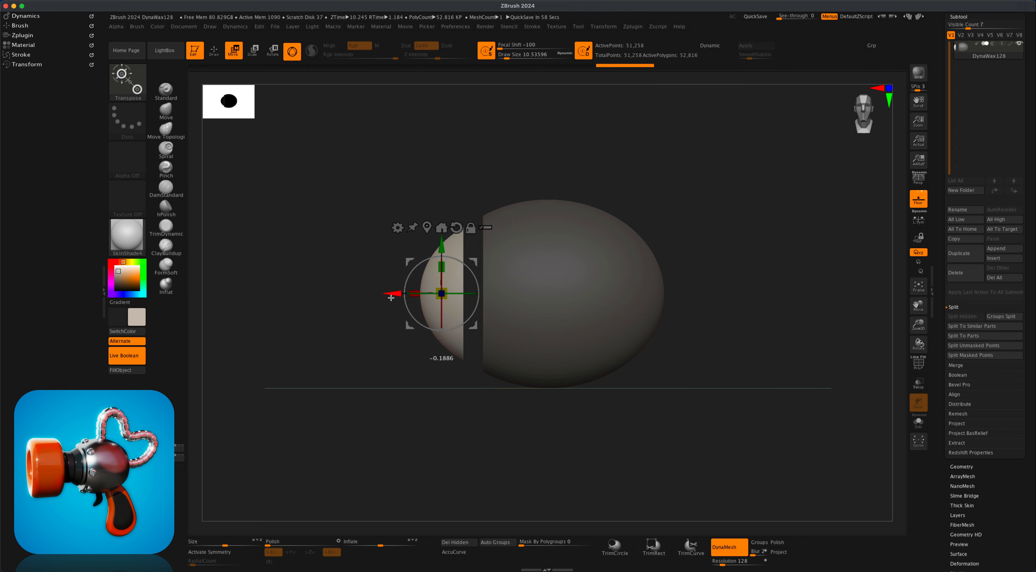
{"action": "mouse_move", "coordinate": [346, 348]}
{"action": "left_mouse_down"}
{"action": "mouse_move", "coordinate": [363, 353]}
{"action": "mouse_move", "coordinate": [350, 356]}
{"action": "left_mouse_up"}
{"action": "mouse_move", "coordinate": [685, 388]}
{"action": "left_mouse_down"}
{"action": "mouse_move", "coordinate": [710, 391]}
{"action": "mouse_move", "coordinate": [675, 390]}
{"action": "left_mouse_up"}
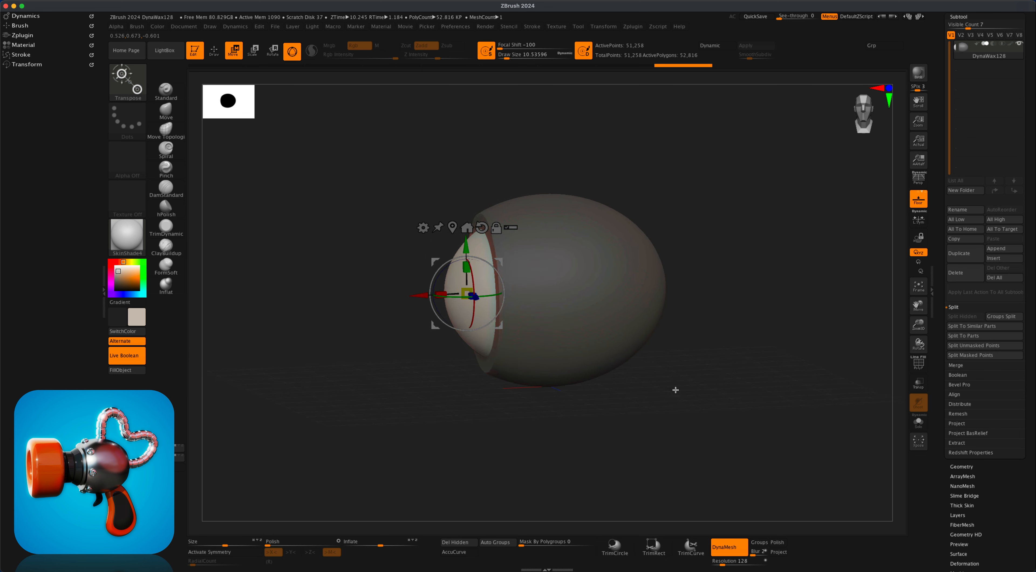
{"action": "left_click_drag", "start_coordinate": [434, 385], "coordinate": [432, 381], "text": "shift"}
{"action": "left_click_drag", "start_coordinate": [382, 356], "coordinate": [391, 358]}
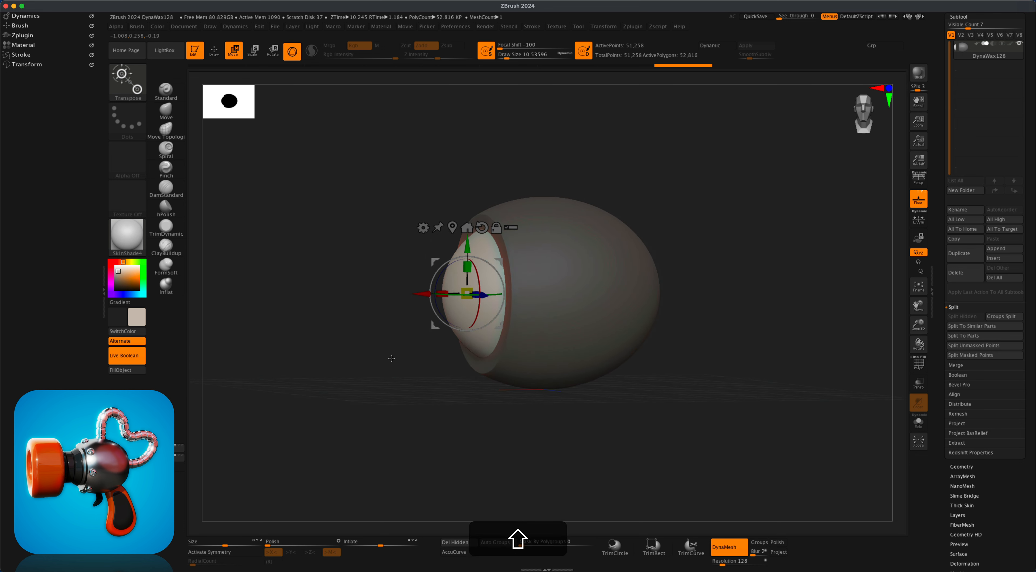
{"action": "left_click_drag", "start_coordinate": [413, 392], "coordinate": [493, 391]}
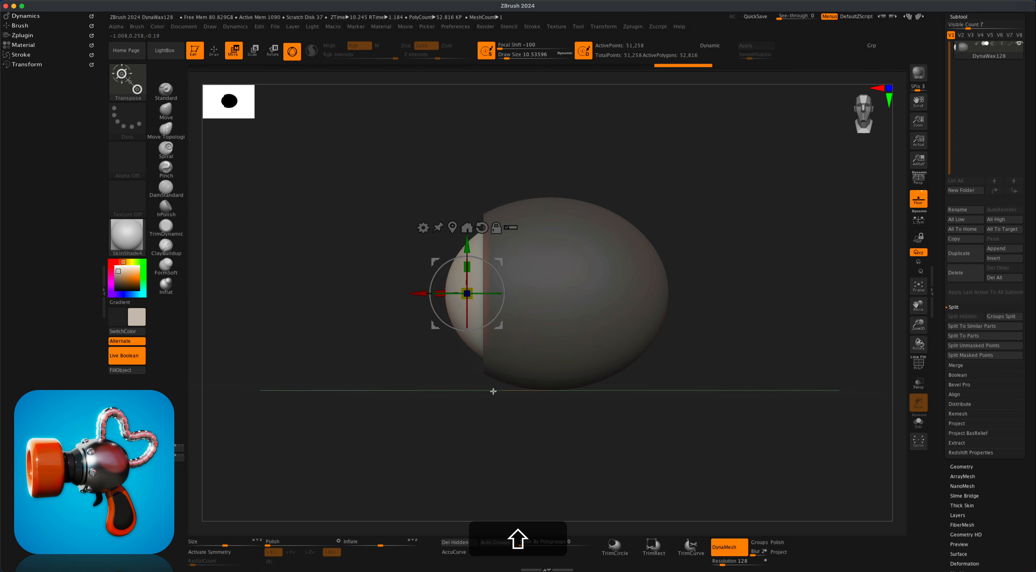
Split the unmasked end cap into its own subtool and select that subtool.
{"action": "scroll", "coordinate": [1032, 193], "scroll_direction": "up", "scroll_amount": 3}
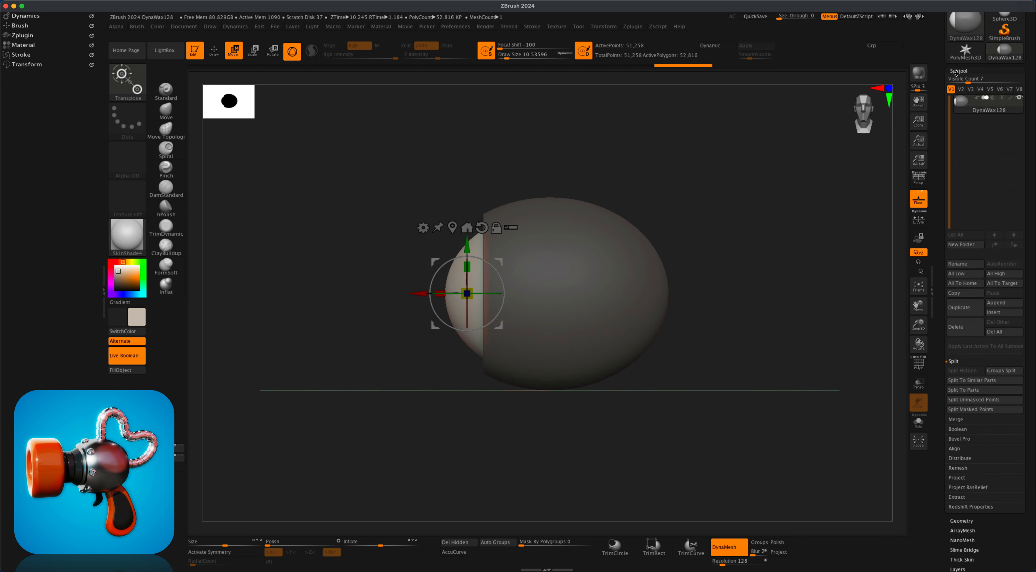
{"action": "scroll", "coordinate": [1032, 143], "scroll_direction": "up", "scroll_amount": 6}
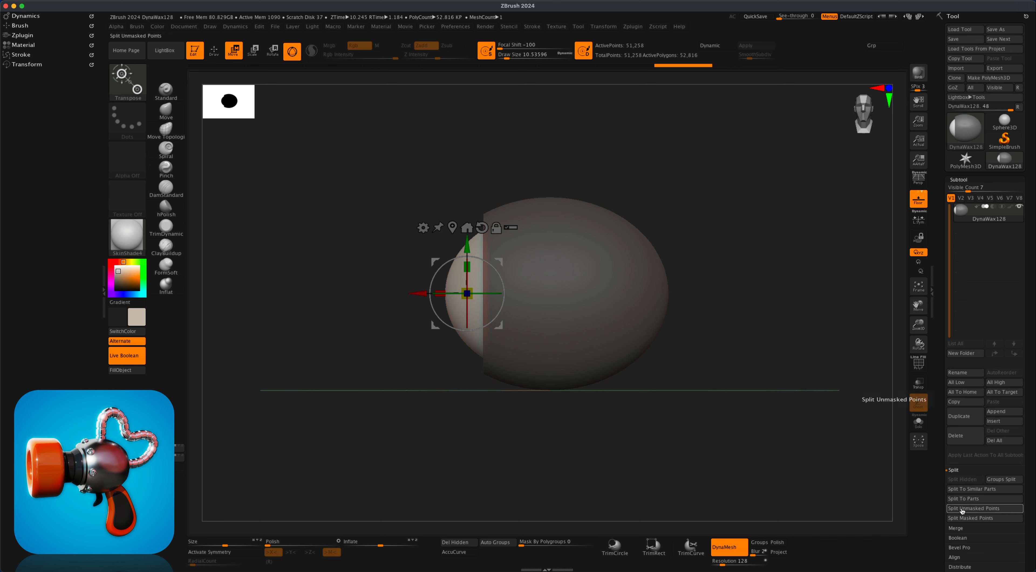
{"action": "left_click", "coordinate": [971, 509]}
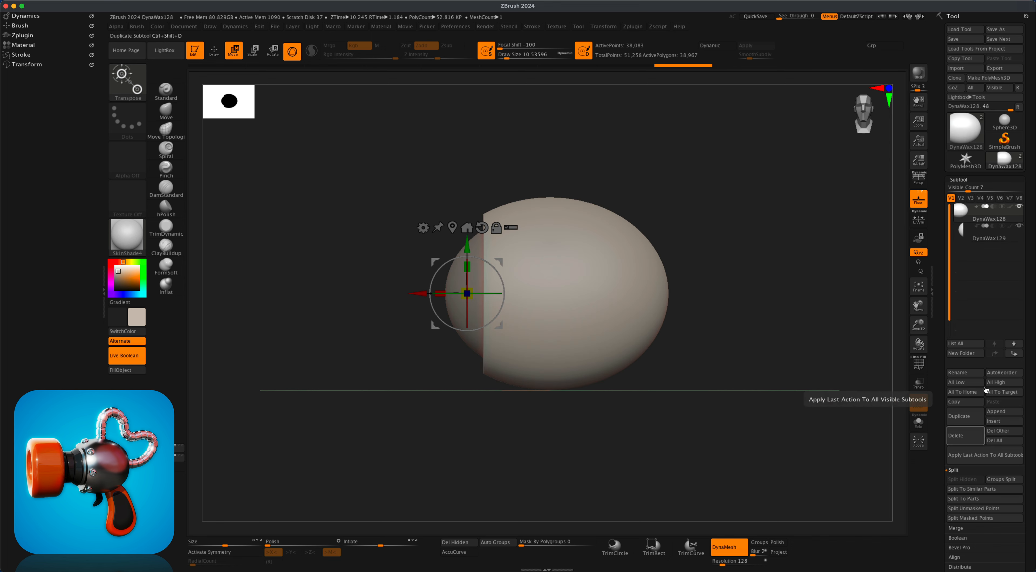
{"action": "left_click", "coordinate": [981, 233]}
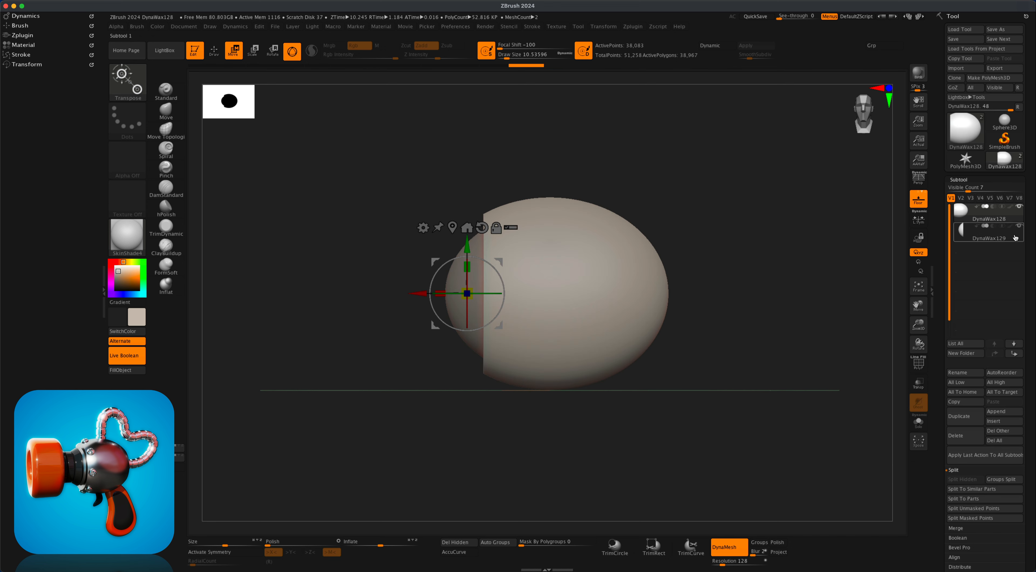
{"action": "mouse_move", "coordinate": [738, 323]}
{"action": "left_mouse_down"}
{"action": "mouse_move", "coordinate": [766, 327]}
{"action": "mouse_move", "coordinate": [725, 318]}
{"action": "left_mouse_up"}
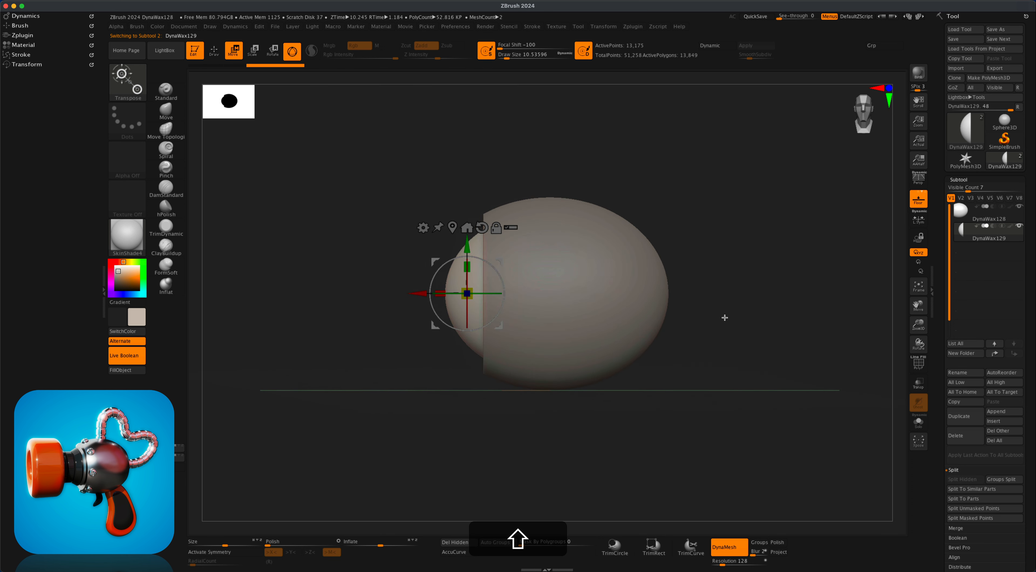
Duplicate the end cap subtool, then move the copy outward along X and rotate it 180 degrees to face the original.
{"action": "left_click", "coordinate": [968, 416]}
{"action": "left_click_drag", "start_coordinate": [799, 324], "coordinate": [822, 323], "text": "alt"}
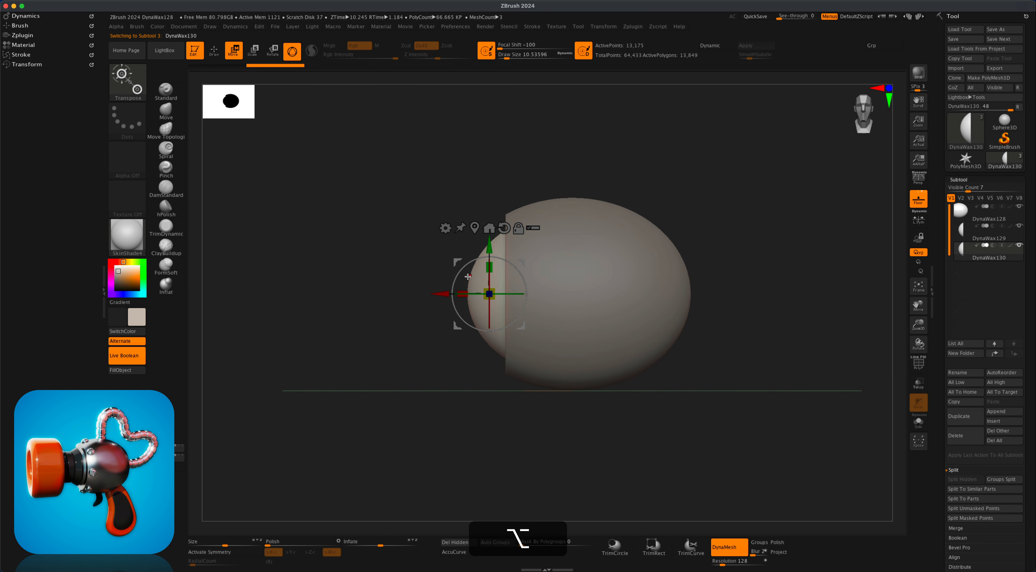
{"action": "left_click_drag", "start_coordinate": [442, 294], "coordinate": [547, 289]}
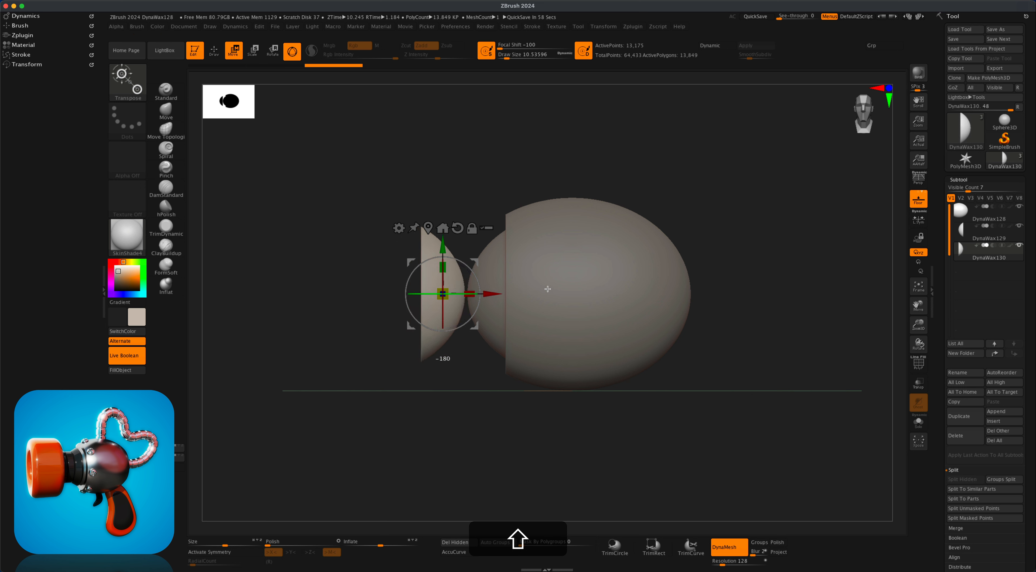
Move the rotated cap copy along X into the original end cap and set it to subtract with Live Boolean on.
{"action": "left_click_drag", "start_coordinate": [444, 386], "coordinate": [482, 374], "text": "alt"}
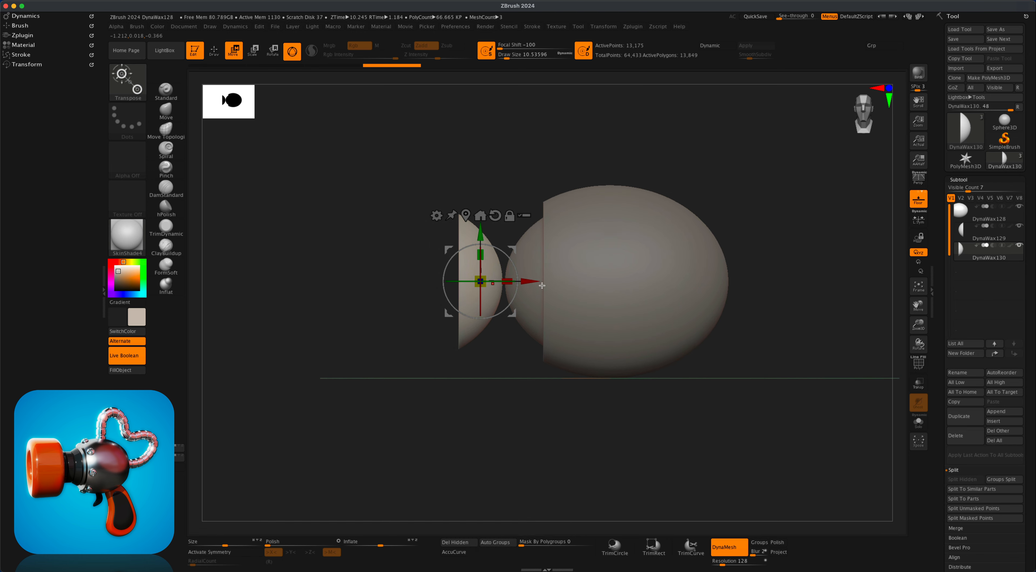
{"action": "left_click_drag", "start_coordinate": [542, 285], "coordinate": [567, 284]}
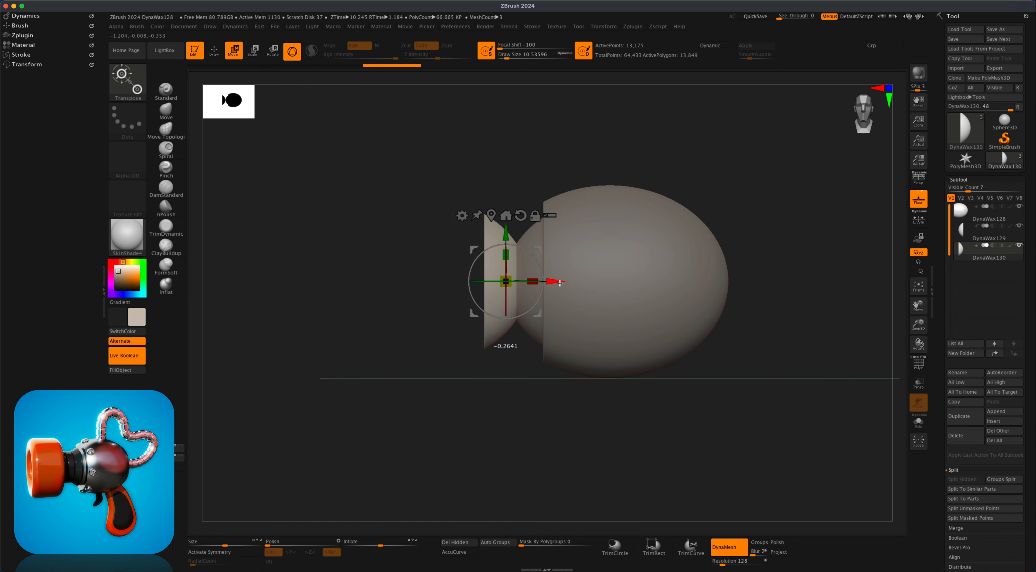
{"action": "left_click", "coordinate": [993, 245]}
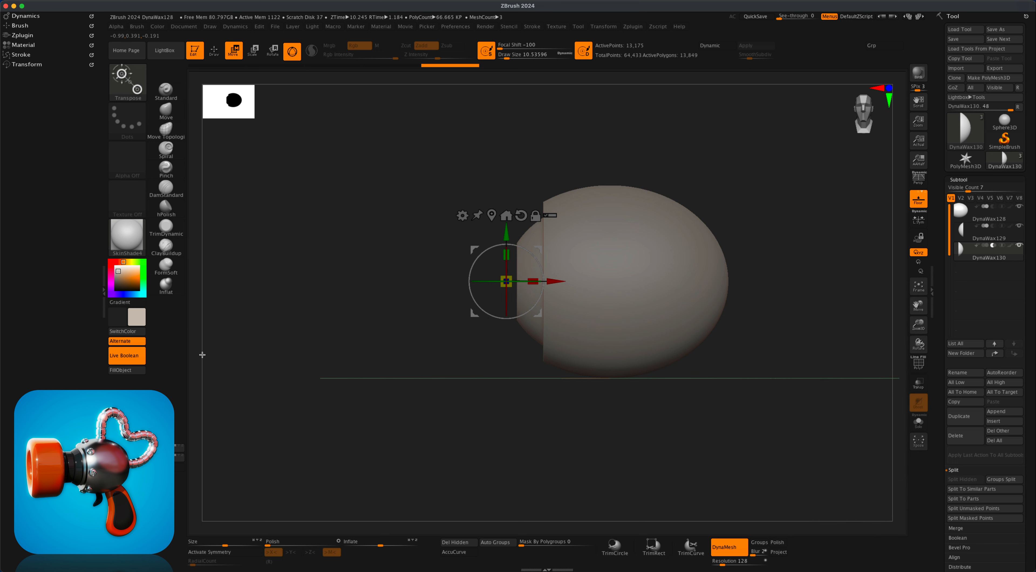
{"action": "left_click", "coordinate": [137, 355]}
{"action": "left_click", "coordinate": [137, 355]}
Fine-tune the subtracting cap's position along X to adjust the hollow cut into the body's end cap.
{"action": "left_click_drag", "start_coordinate": [334, 362], "coordinate": [342, 365]}
{"action": "mouse_move", "coordinate": [559, 283]}
{"action": "left_mouse_down"}
{"action": "mouse_move", "coordinate": [584, 282]}
{"action": "mouse_move", "coordinate": [557, 282]}
{"action": "mouse_move", "coordinate": [569, 280]}
{"action": "left_mouse_up"}
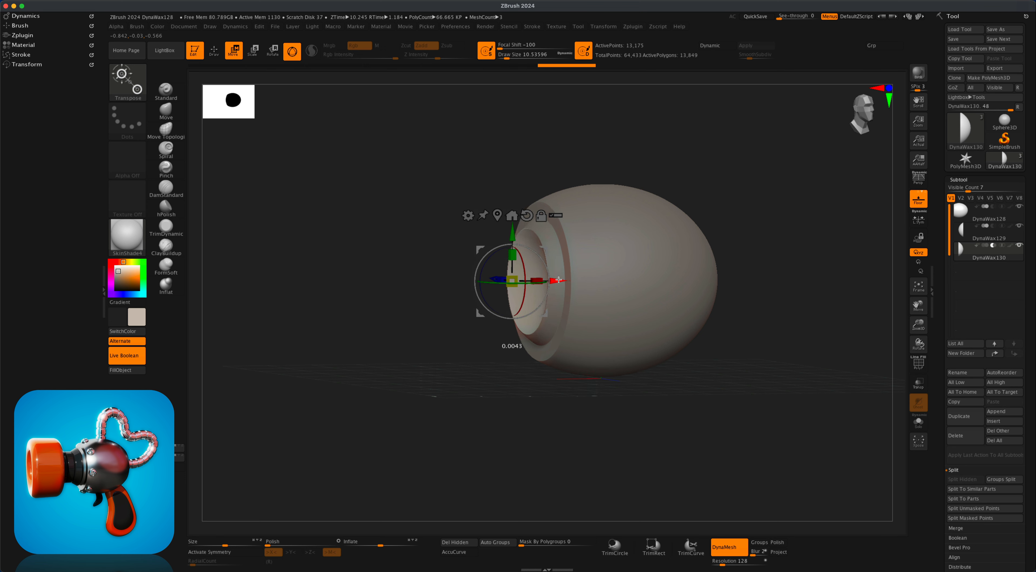
{"action": "left_click_drag", "start_coordinate": [513, 437], "coordinate": [523, 348], "text": "shift"}
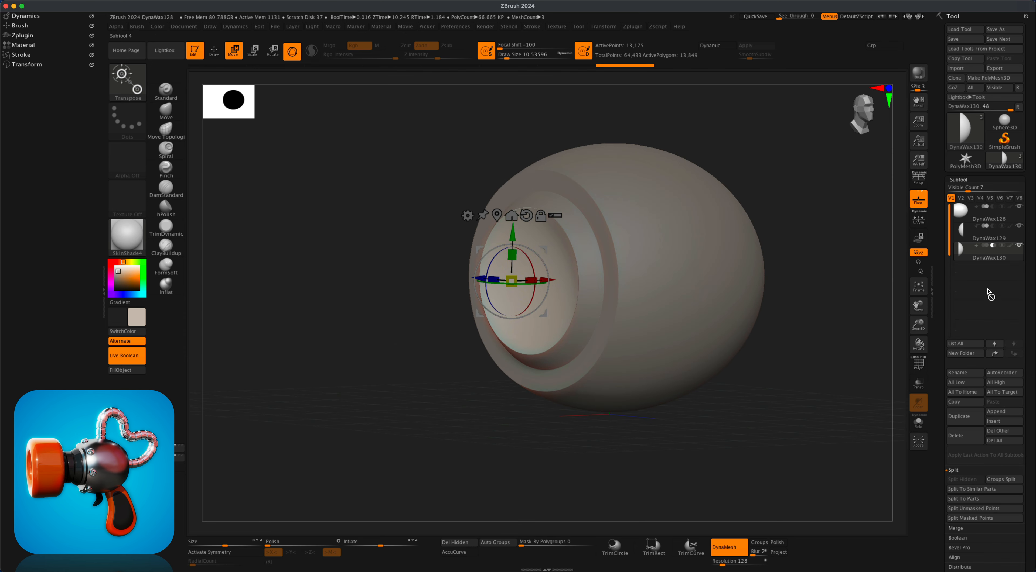
{"action": "left_click_drag", "start_coordinate": [822, 320], "coordinate": [762, 408]}
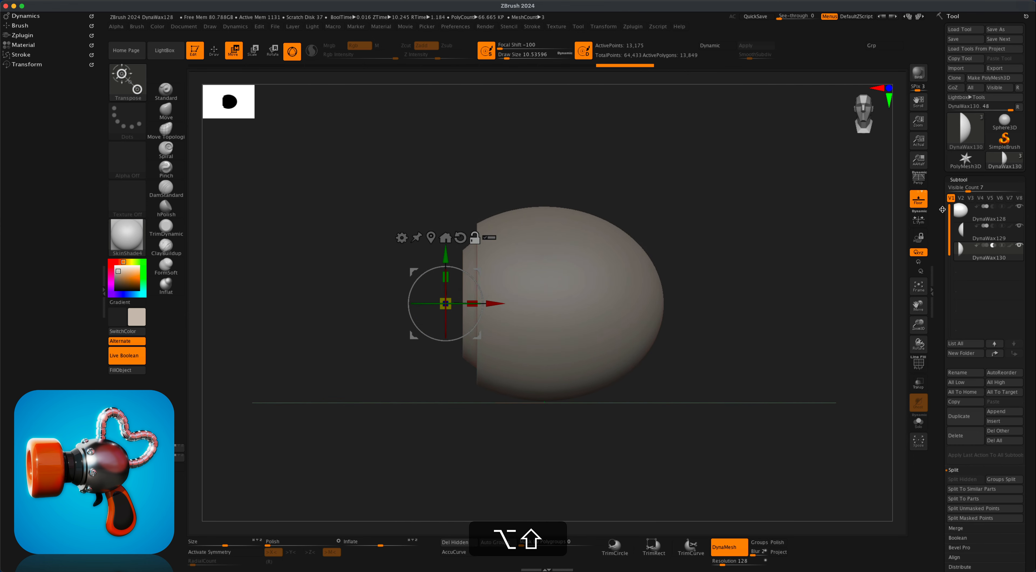
Select the main body subtool and slice off its rounded rear end as a separate part with the KnifeRect brush.
{"action": "left_click", "coordinate": [957, 209]}
{"action": "left_click_drag", "start_coordinate": [807, 331], "coordinate": [752, 312], "text": "alt"}
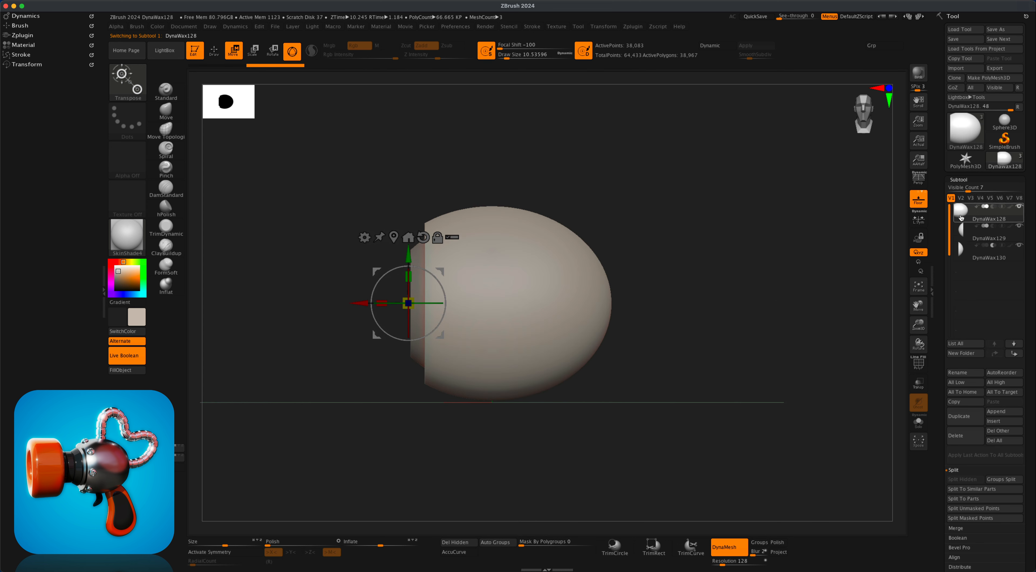
{"action": "left_click", "coordinate": [960, 229]}
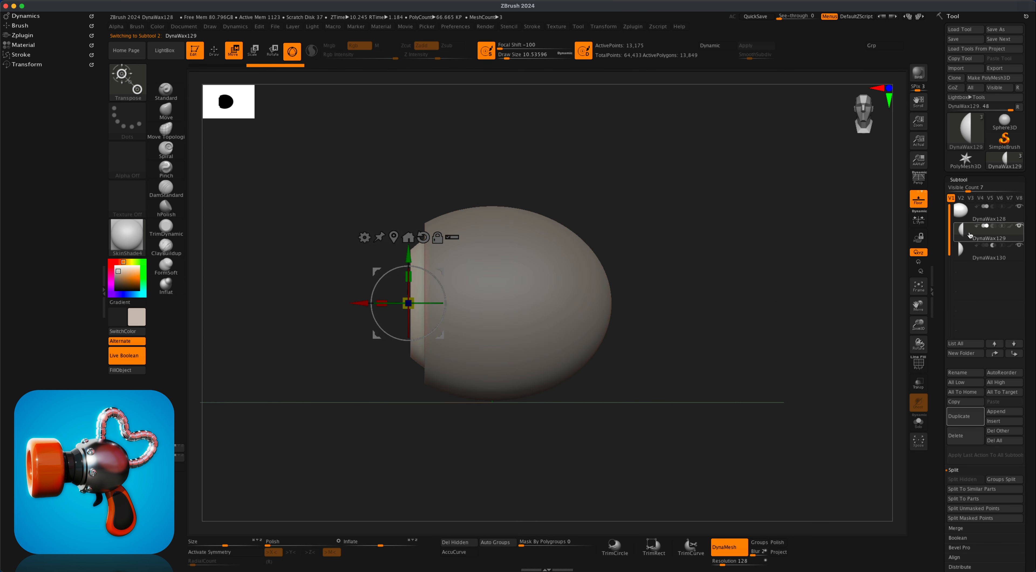
{"action": "key", "text": "alt"}
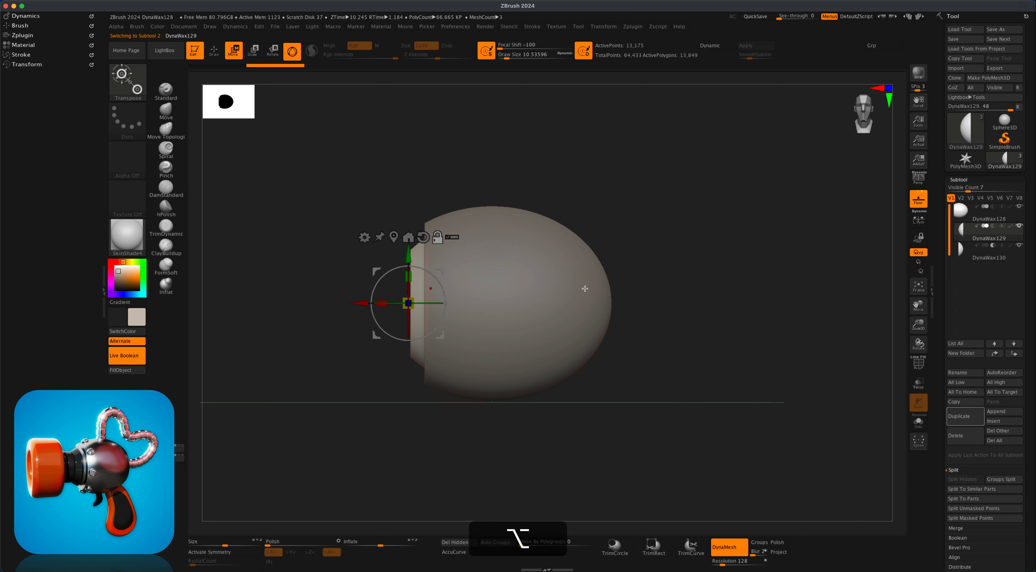
{"action": "left_click", "coordinate": [585, 288], "text": "alt"}
{"action": "left_click_drag", "start_coordinate": [529, 287], "coordinate": [678, 274]}
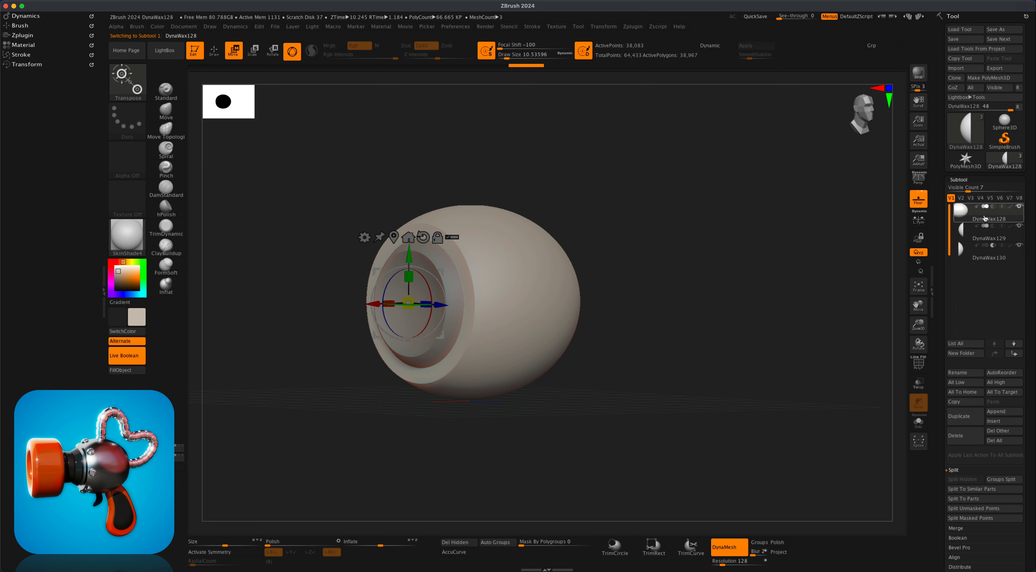
{"action": "left_click_drag", "start_coordinate": [690, 307], "coordinate": [663, 261], "text": "alt"}
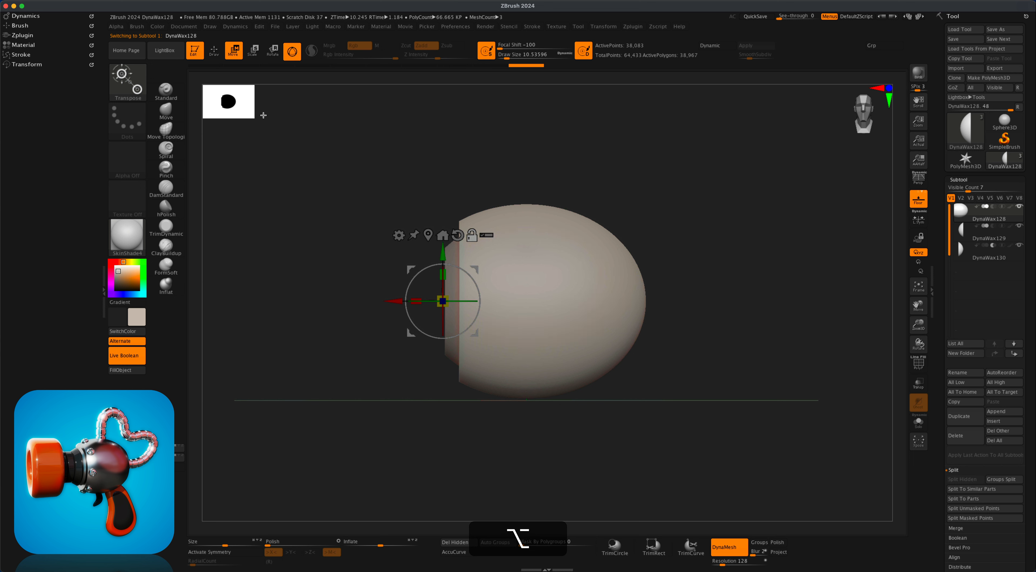
{"action": "key", "text": "q"}
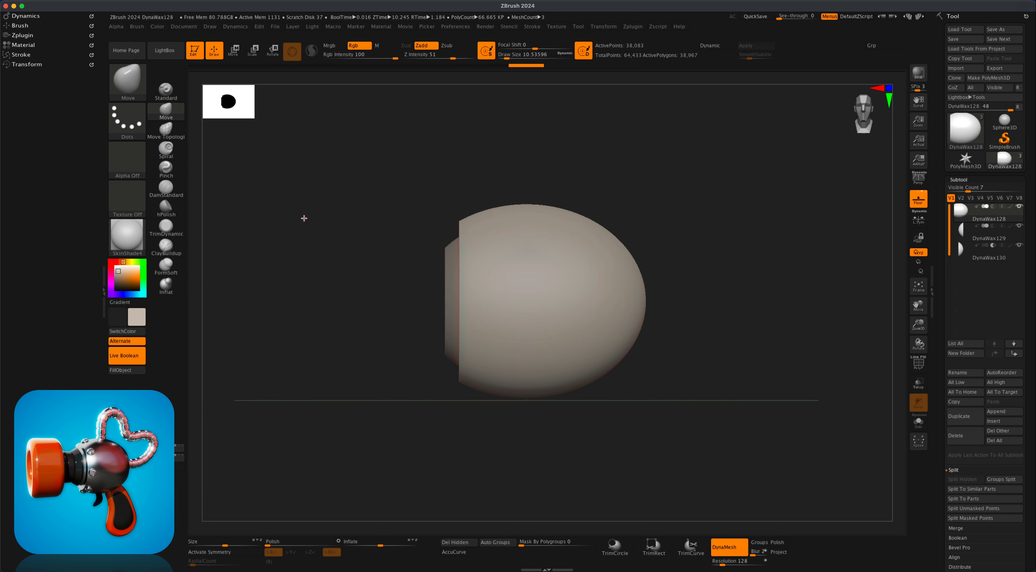
{"action": "key", "text": "super+shift"}
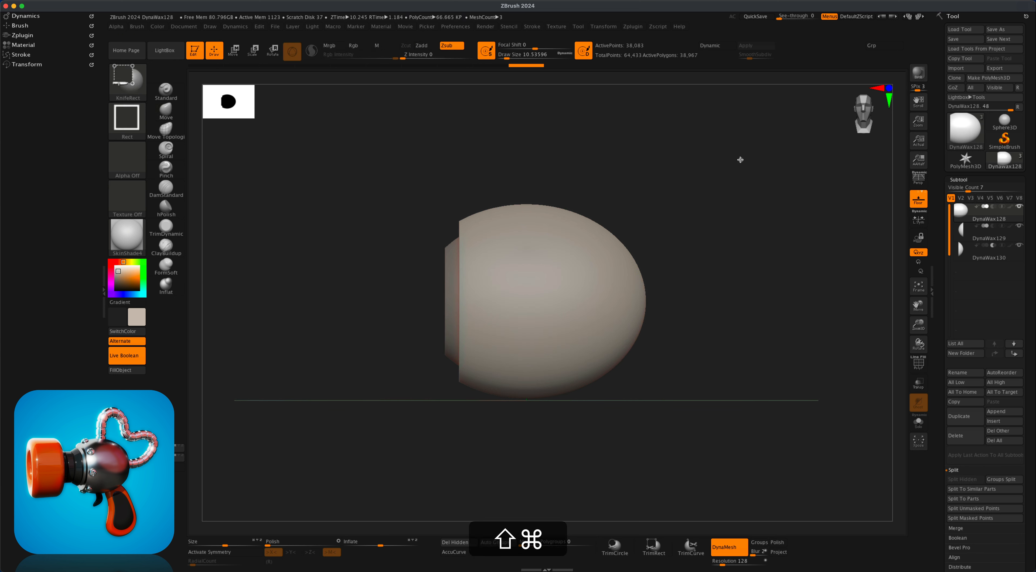
{"action": "left_click_drag", "start_coordinate": [752, 163], "coordinate": [618, 427], "text": "shift+super"}
{"action": "mouse_move", "coordinate": [767, 369]}
{"action": "left_mouse_down"}
{"action": "mouse_move", "coordinate": [751, 369]}
{"action": "mouse_move", "coordinate": [743, 346]}
{"action": "left_mouse_up"}
{"action": "left_click_drag", "start_coordinate": [729, 282], "coordinate": [734, 287]}
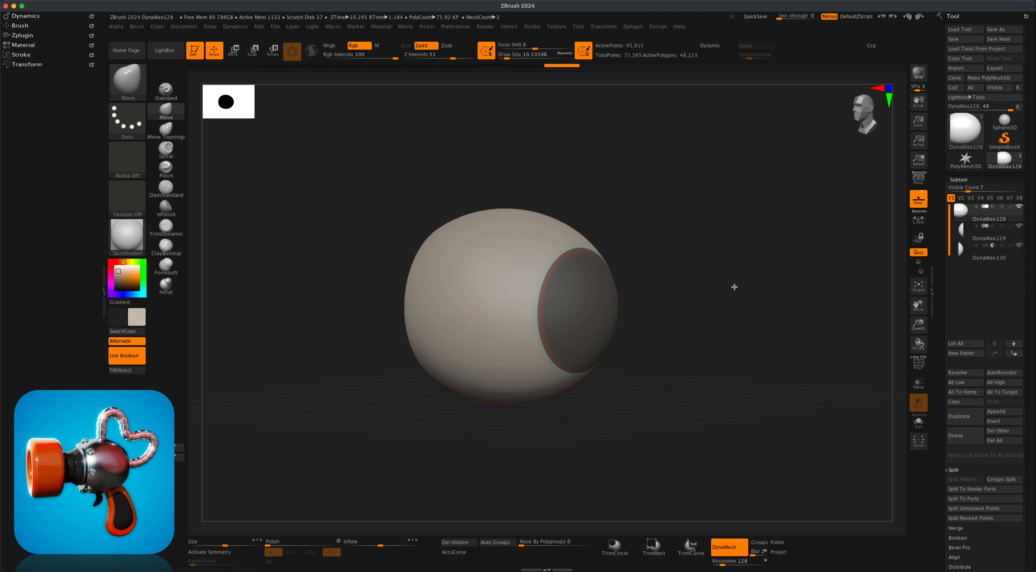
Invert the mask, center the Move gizmo on the unmasked rear cap and scale the cap down slightly and uniformly.
{"action": "left_click", "coordinate": [731, 283], "text": "super"}
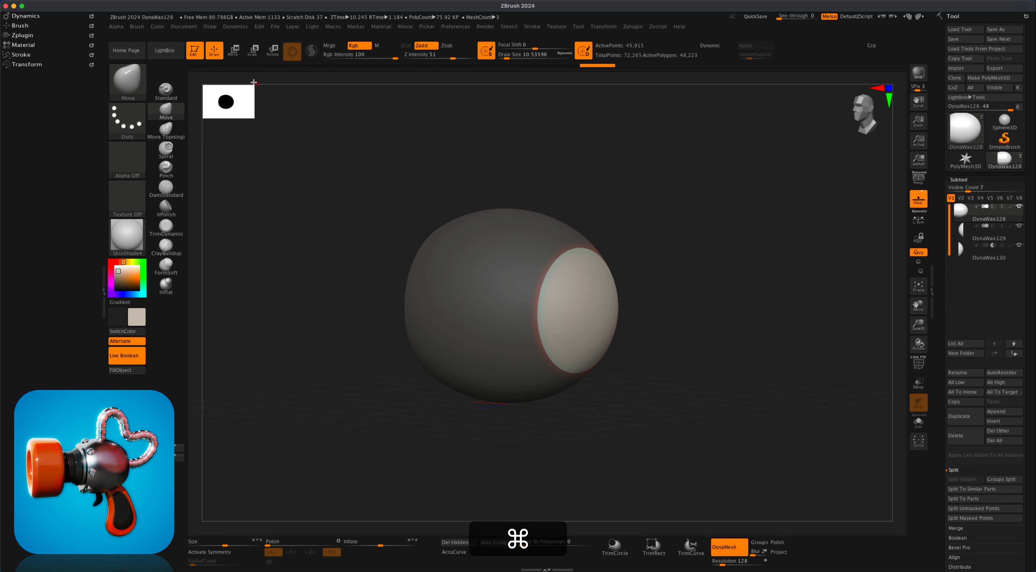
{"action": "left_click", "coordinate": [233, 51]}
{"action": "left_click_drag", "start_coordinate": [562, 199], "coordinate": [617, 199], "text": "shift"}
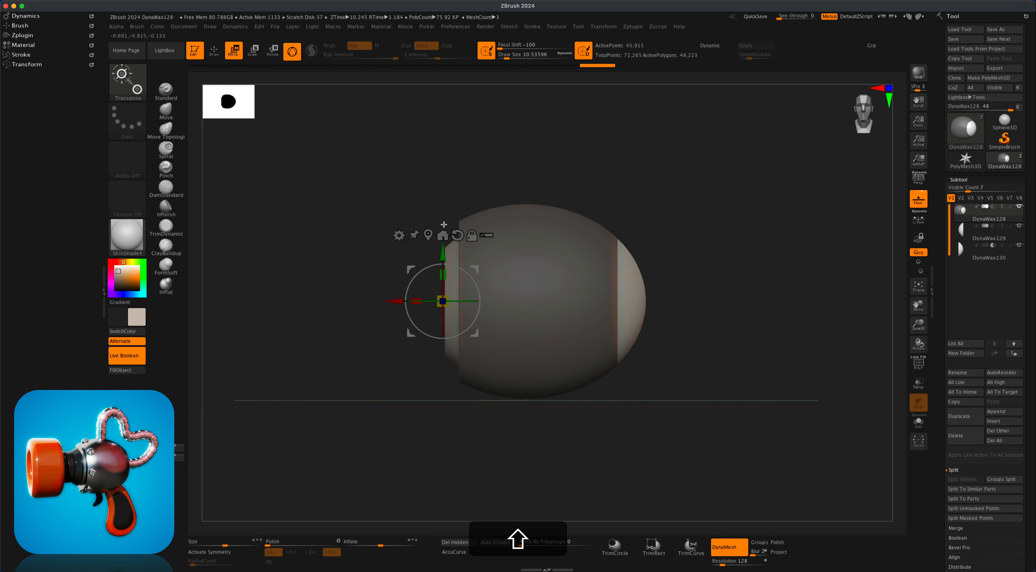
{"action": "left_click", "coordinate": [428, 236]}
{"action": "left_click_drag", "start_coordinate": [844, 296], "coordinate": [822, 302]}
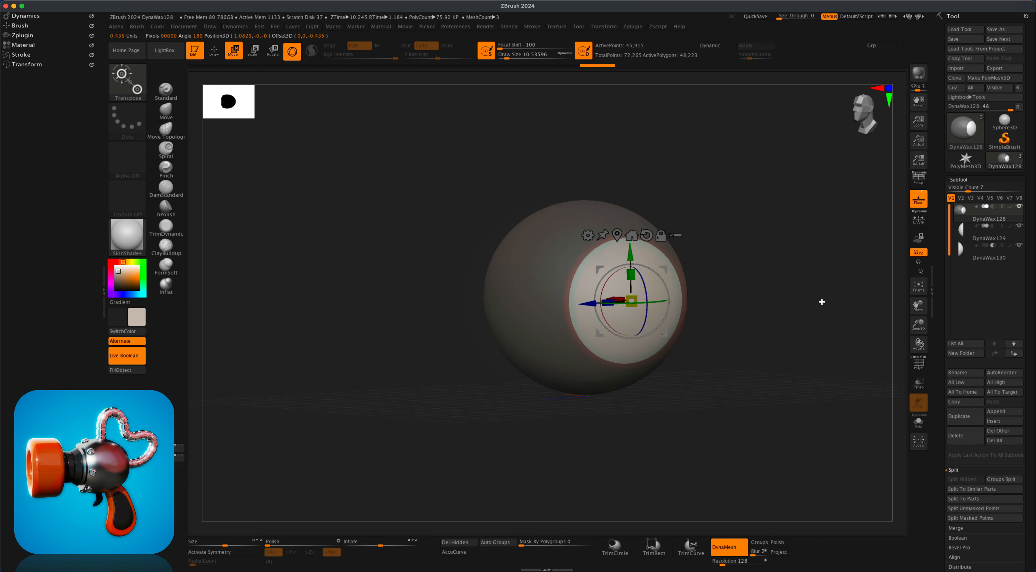
{"action": "left_click_drag", "start_coordinate": [632, 302], "coordinate": [627, 302]}
Move the rear cap along X until it sits flush against the body's rear cut face.
{"action": "left_click_drag", "start_coordinate": [707, 321], "coordinate": [754, 376], "text": "shift"}
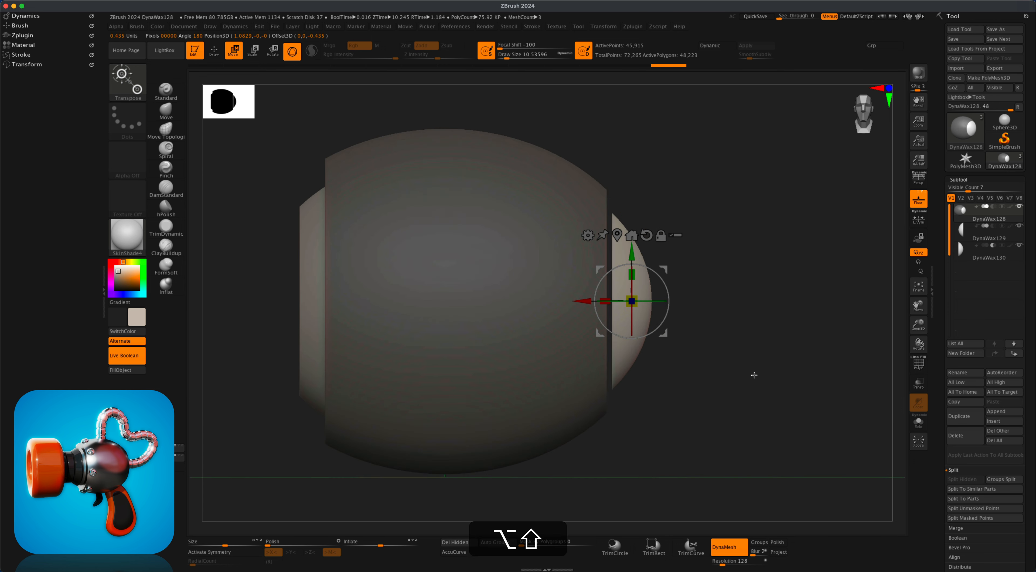
{"action": "mouse_move", "coordinate": [585, 301]}
{"action": "left_mouse_down"}
{"action": "mouse_move", "coordinate": [576, 301]}
{"action": "mouse_move", "coordinate": [618, 300]}
{"action": "mouse_move", "coordinate": [575, 300]}
{"action": "left_mouse_up"}
{"action": "mouse_move", "coordinate": [732, 336]}
{"action": "left_mouse_down"}
{"action": "mouse_move", "coordinate": [722, 337]}
{"action": "mouse_move", "coordinate": [731, 325]}
{"action": "left_mouse_up"}
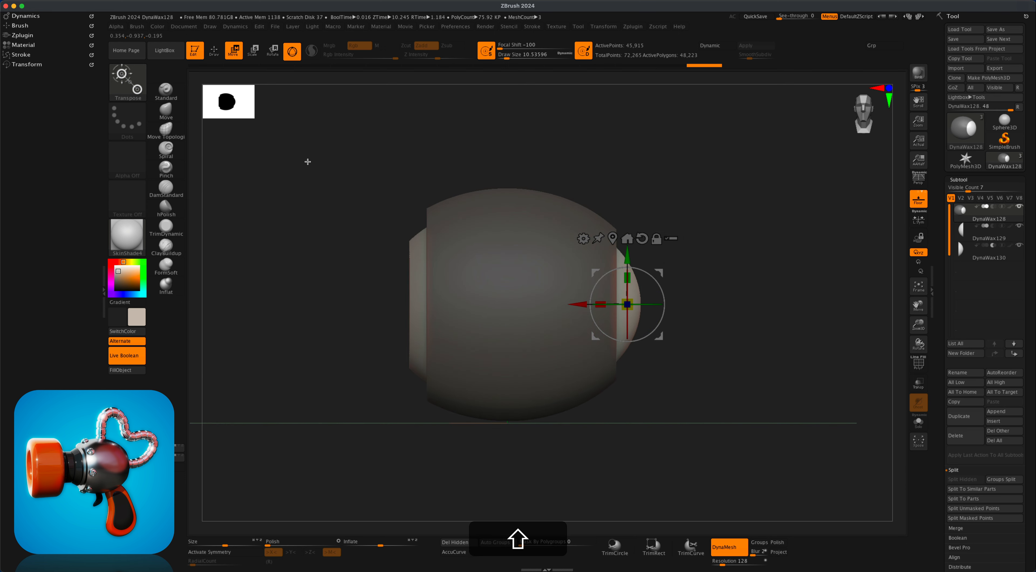
Turn off Split To Parts for the KnifeRect brush, slice the rear cap's rounded tip flat and clear the mask.
{"action": "left_click", "coordinate": [213, 51]}
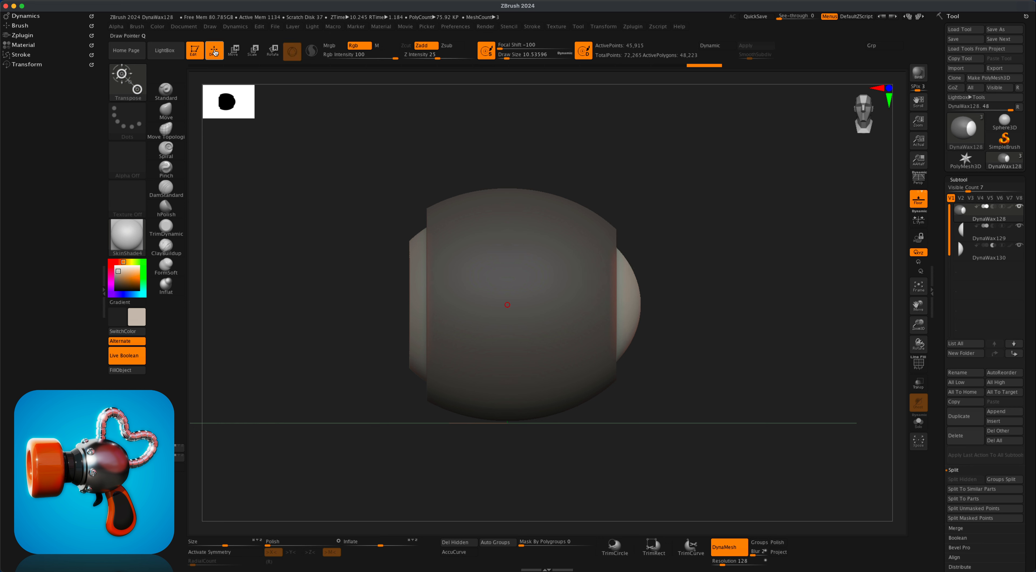
{"action": "key", "text": "super+shift"}
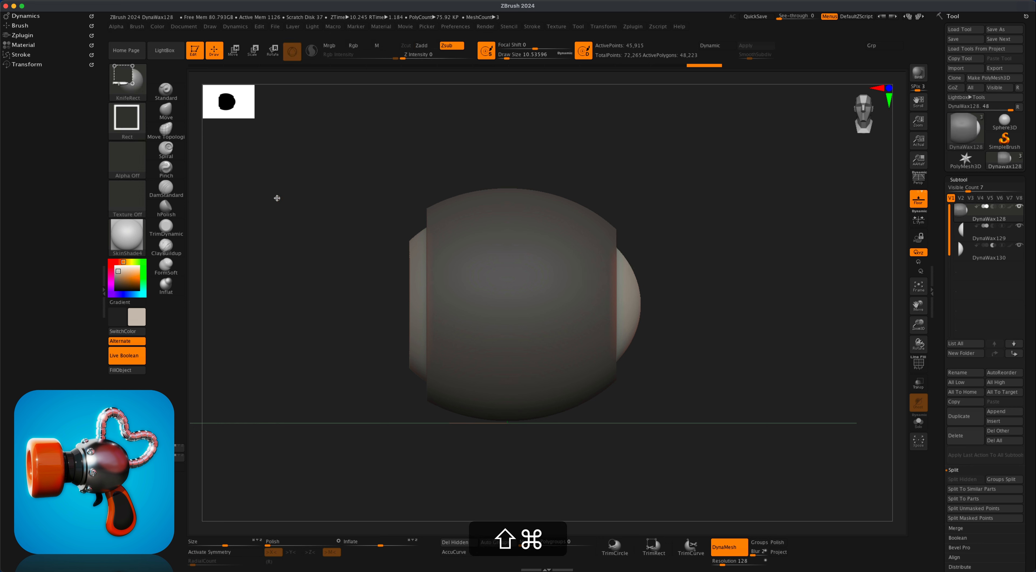
{"action": "key", "text": "super+shift+space"}
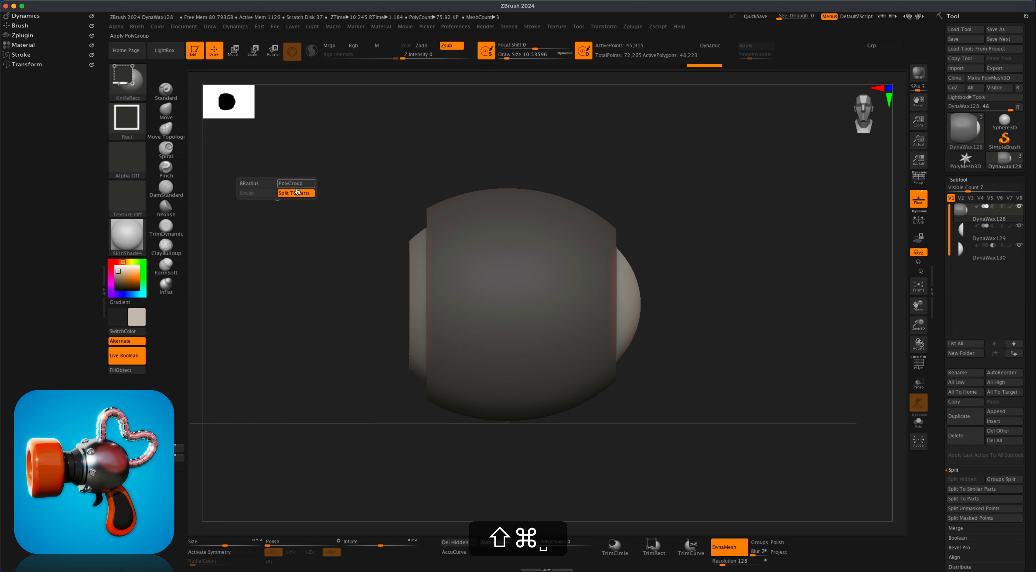
{"action": "left_click", "coordinate": [296, 193]}
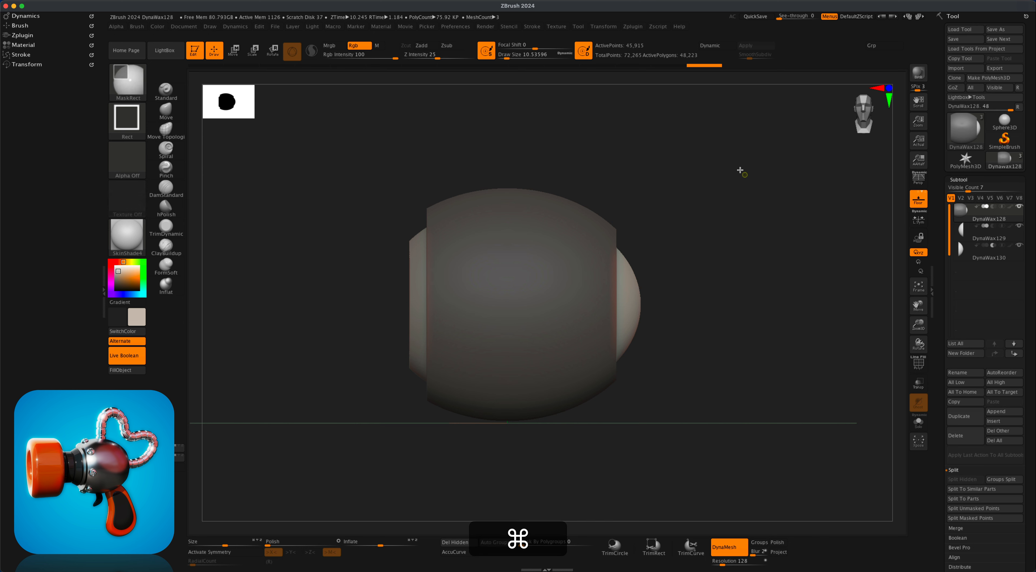
{"action": "left_click_drag", "start_coordinate": [737, 167], "coordinate": [631, 437], "text": "shift+super"}
{"action": "mouse_move", "coordinate": [698, 351]}
{"action": "left_mouse_down"}
{"action": "mouse_move", "coordinate": [684, 353]}
{"action": "mouse_move", "coordinate": [724, 363]}
{"action": "mouse_move", "coordinate": [758, 334]}
{"action": "mouse_move", "coordinate": [749, 320]}
{"action": "mouse_move", "coordinate": [782, 320]}
{"action": "left_mouse_up"}
{"action": "left_click_drag", "start_coordinate": [749, 251], "coordinate": [777, 291], "text": "super"}
{"action": "mouse_move", "coordinate": [770, 364]}
{"action": "left_mouse_down"}
{"action": "mouse_move", "coordinate": [730, 380]}
{"action": "mouse_move", "coordinate": [758, 377]}
{"action": "mouse_move", "coordinate": [765, 363]}
{"action": "mouse_move", "coordinate": [724, 365]}
{"action": "mouse_move", "coordinate": [748, 366]}
{"action": "left_mouse_up"}
{"action": "left_click_drag", "start_coordinate": [608, 120], "coordinate": [812, 251], "text": "shift"}
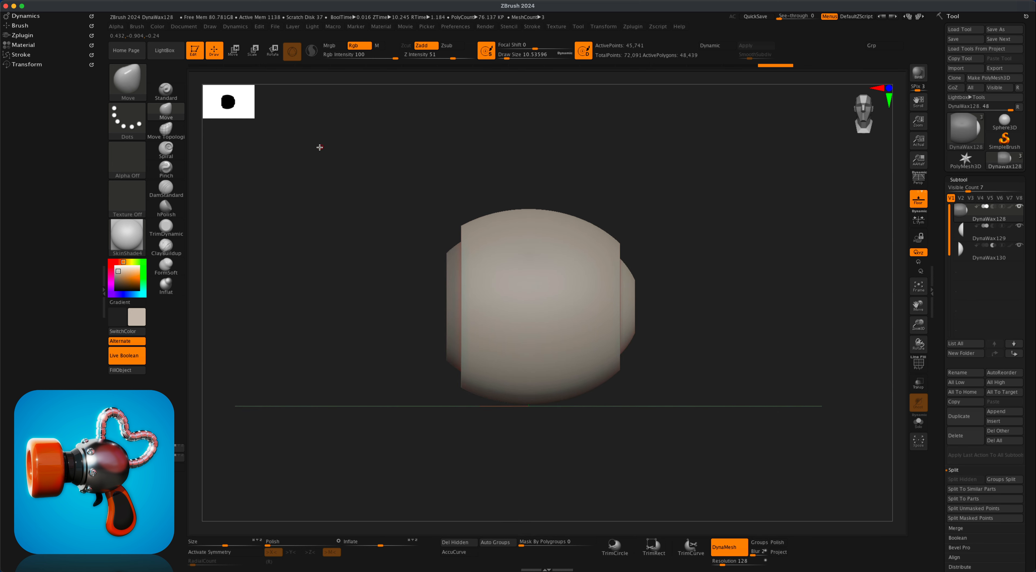
Choose the InsertCylindrExt brush and draw a heart-shaped segmented tube from the rear cap's flat face to the top of the body.
{"action": "left_click", "coordinate": [134, 74]}
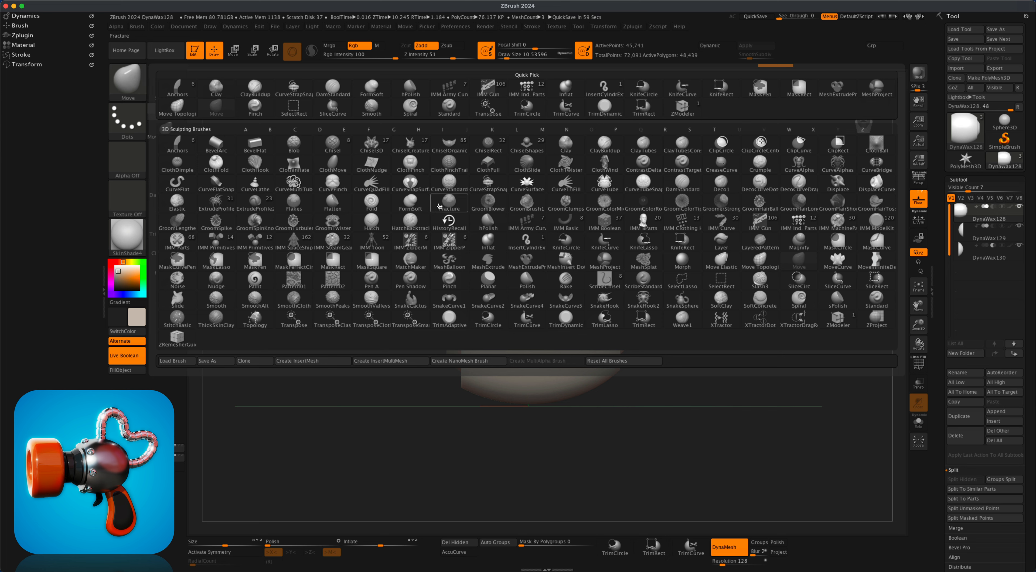
{"action": "mouse_move", "coordinate": [371, 188]}
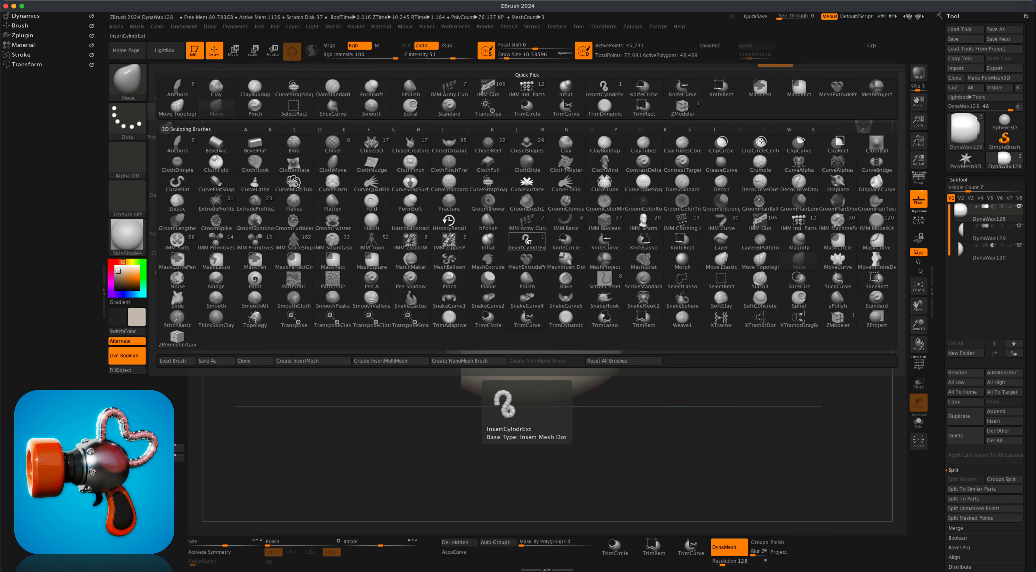
{"action": "left_click", "coordinate": [528, 240]}
{"action": "left_click_drag", "start_coordinate": [684, 203], "coordinate": [772, 239], "text": "alt"}
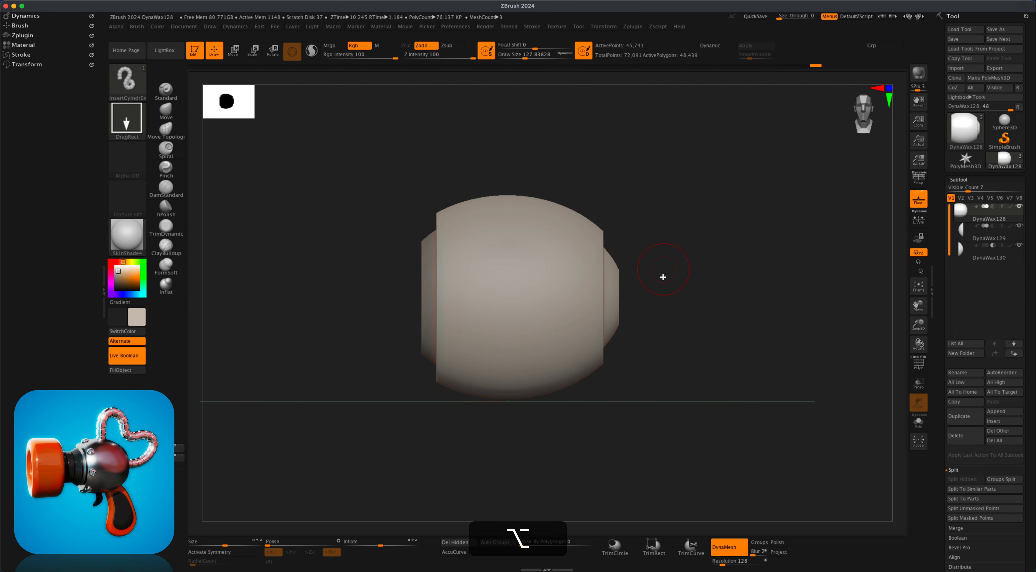
{"action": "left_click_drag", "start_coordinate": [643, 287], "coordinate": [639, 316], "text": "alt"}
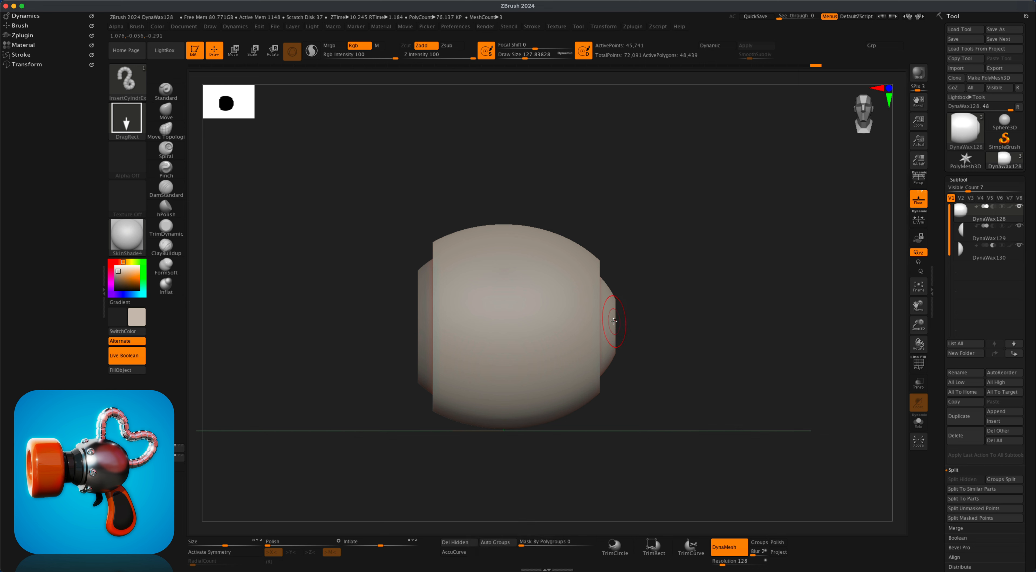
{"action": "left_click_drag", "start_coordinate": [618, 324], "coordinate": [724, 298]}
{"action": "left_click_drag", "start_coordinate": [505, 235], "coordinate": [505, 233]}
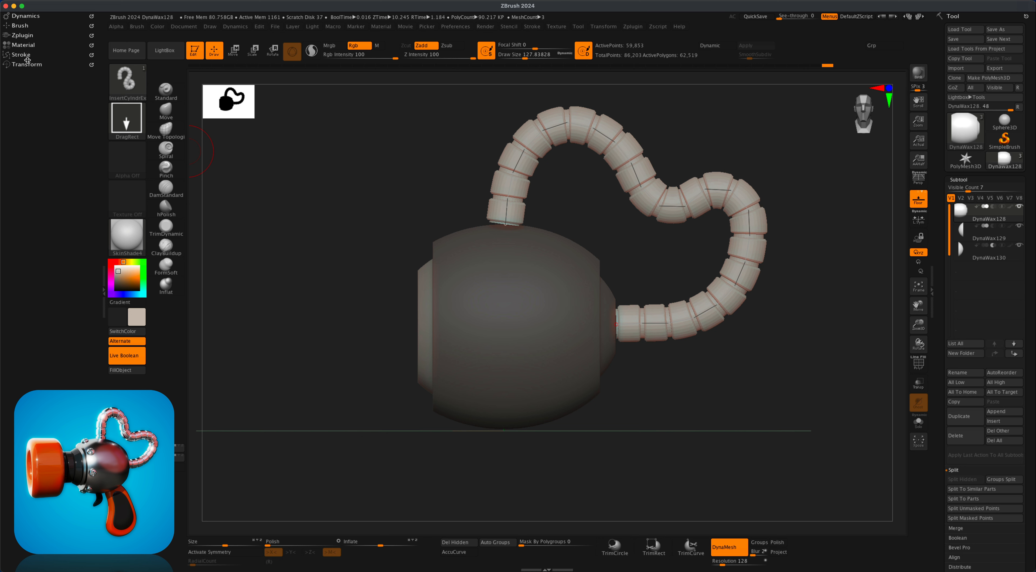
Dock the Stroke palette in the side tray, then collapse the tray and expand it again.
{"action": "left_click", "coordinate": [23, 55]}
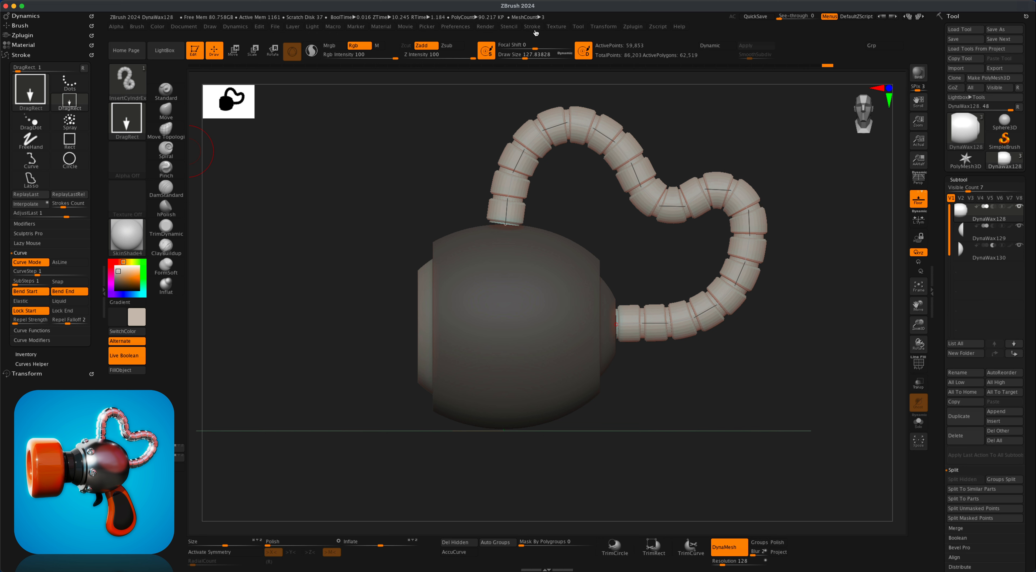
{"action": "left_click", "coordinate": [532, 27]}
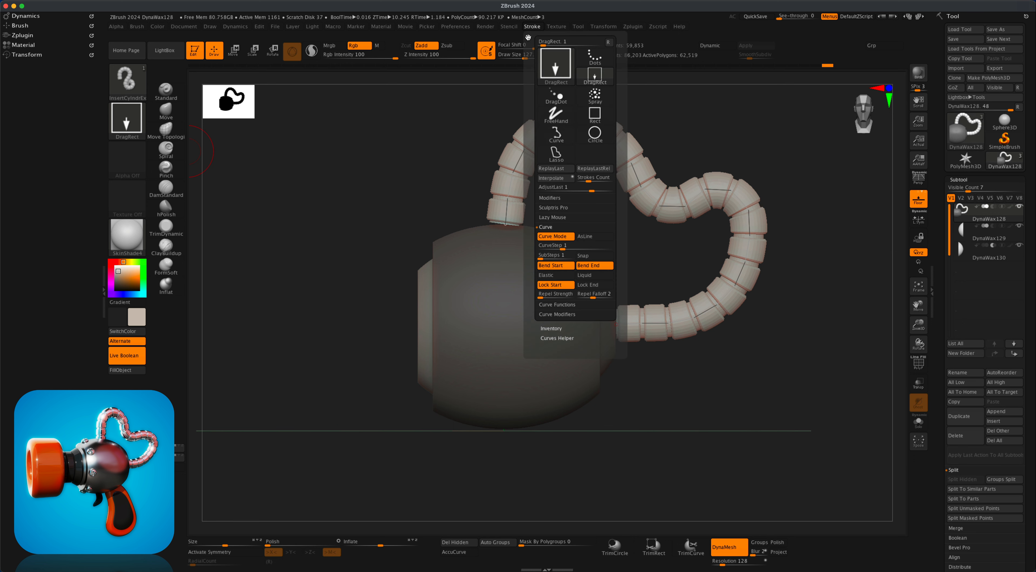
{"action": "mouse_move", "coordinate": [528, 37]}
{"action": "left_mouse_down"}
{"action": "mouse_move", "coordinate": [342, 117]}
{"action": "mouse_move", "coordinate": [61, 123]}
{"action": "left_mouse_up"}
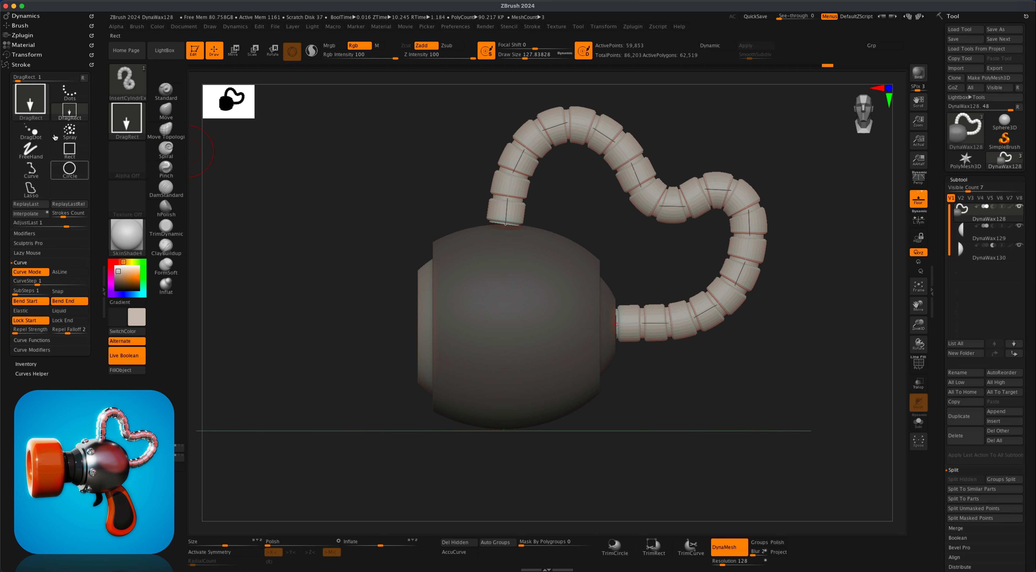
{"action": "left_click", "coordinate": [104, 295]}
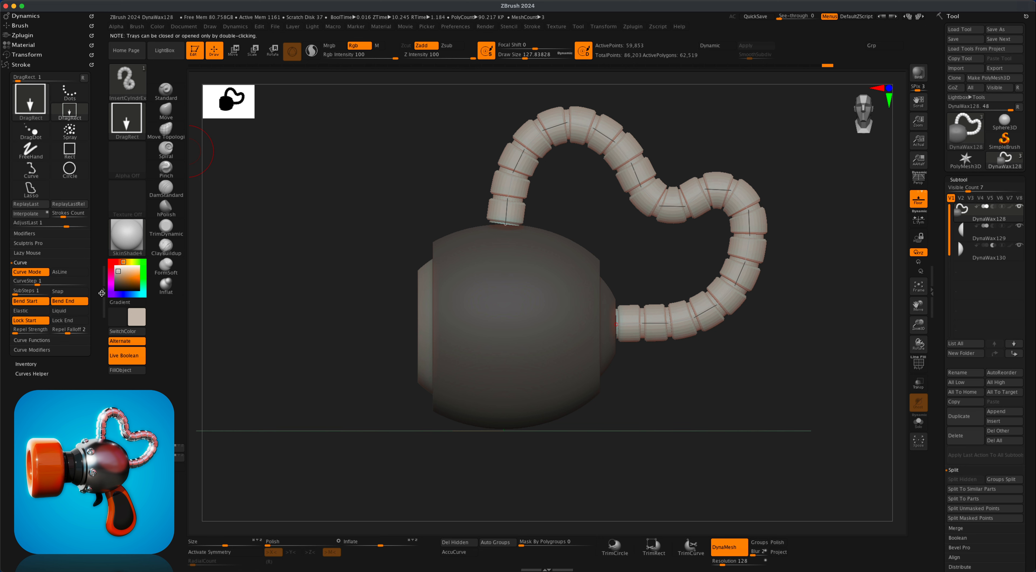
{"action": "double_click", "coordinate": [103, 293]}
{"action": "double_click", "coordinate": [3, 292]}
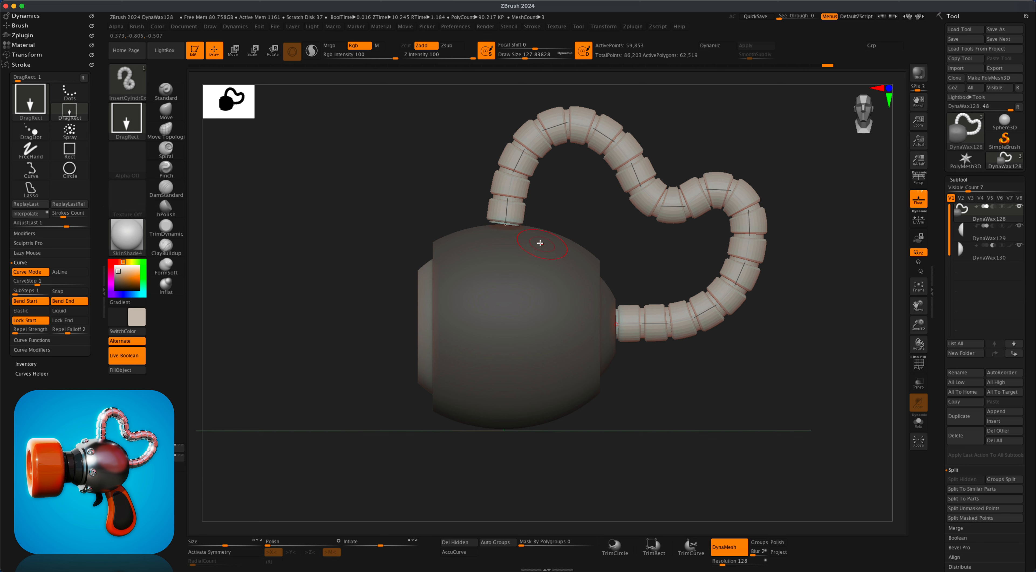
Pull the tube's curve ends onto the body's top and into the rear cap, then adjust the dip in the heart outline.
{"action": "left_click_drag", "start_coordinate": [505, 225], "coordinate": [512, 240]}
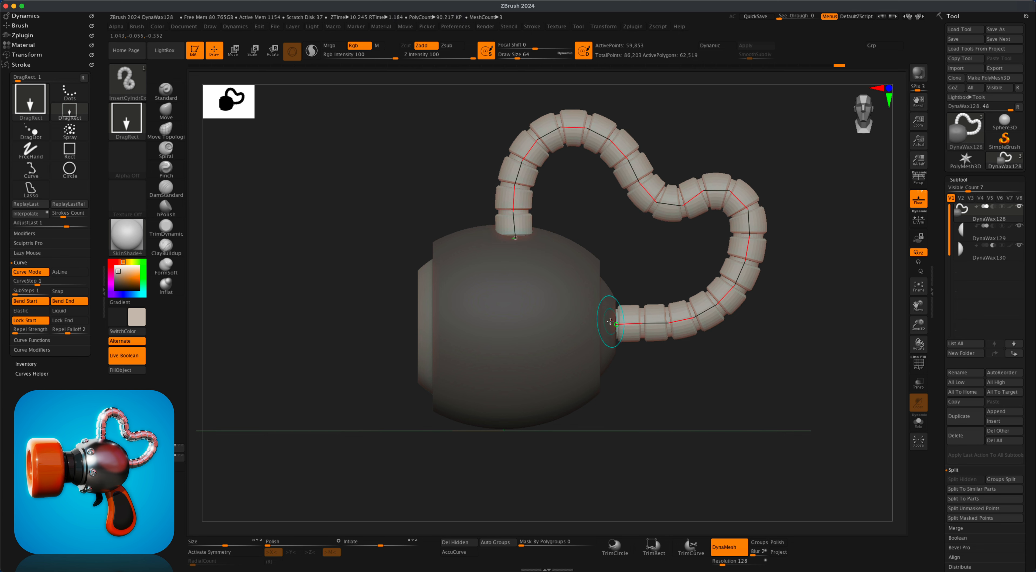
{"action": "left_click_drag", "start_coordinate": [616, 324], "coordinate": [604, 323]}
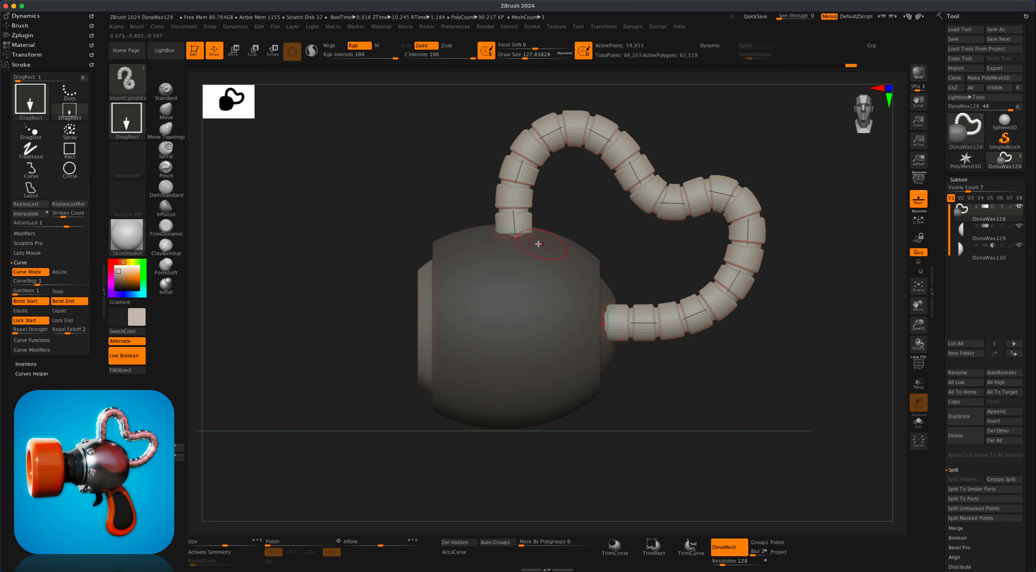
{"action": "mouse_move", "coordinate": [514, 237]}
{"action": "left_mouse_down"}
{"action": "mouse_move", "coordinate": [502, 197]}
{"action": "mouse_move", "coordinate": [524, 247]}
{"action": "left_mouse_up"}
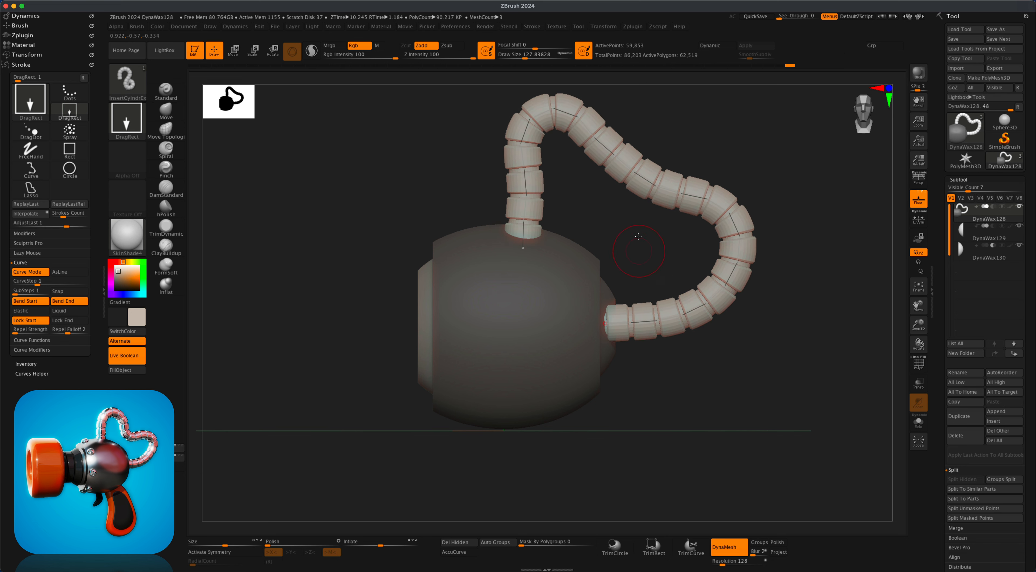
{"action": "left_click_drag", "start_coordinate": [624, 187], "coordinate": [666, 173]}
{"action": "left_click_drag", "start_coordinate": [529, 228], "coordinate": [518, 247]}
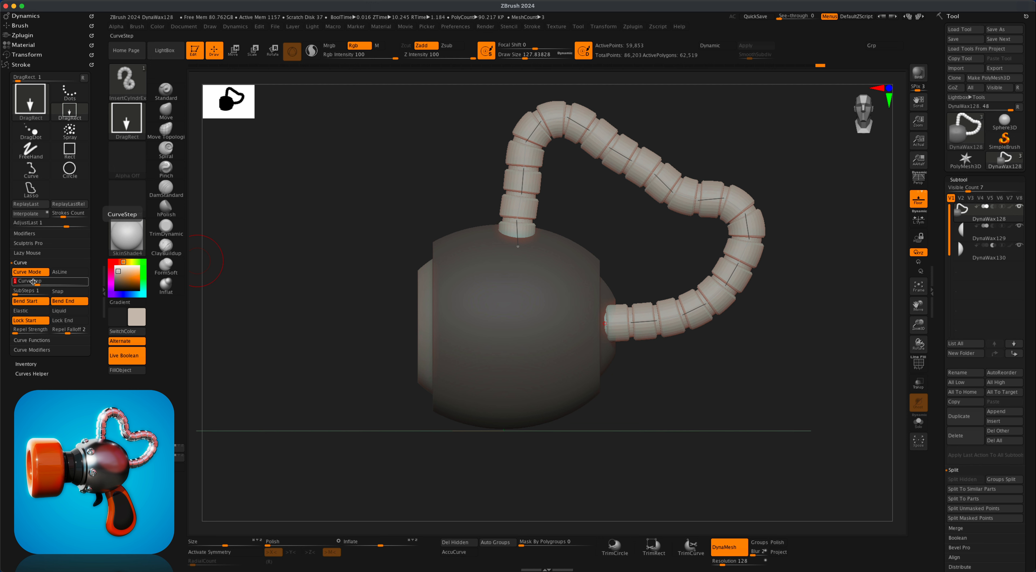
Try a CurveStep of 2 on the segmented tube and set the value back to 1.
{"action": "type", "text": "2"}
{"action": "key", "text": "Return"}
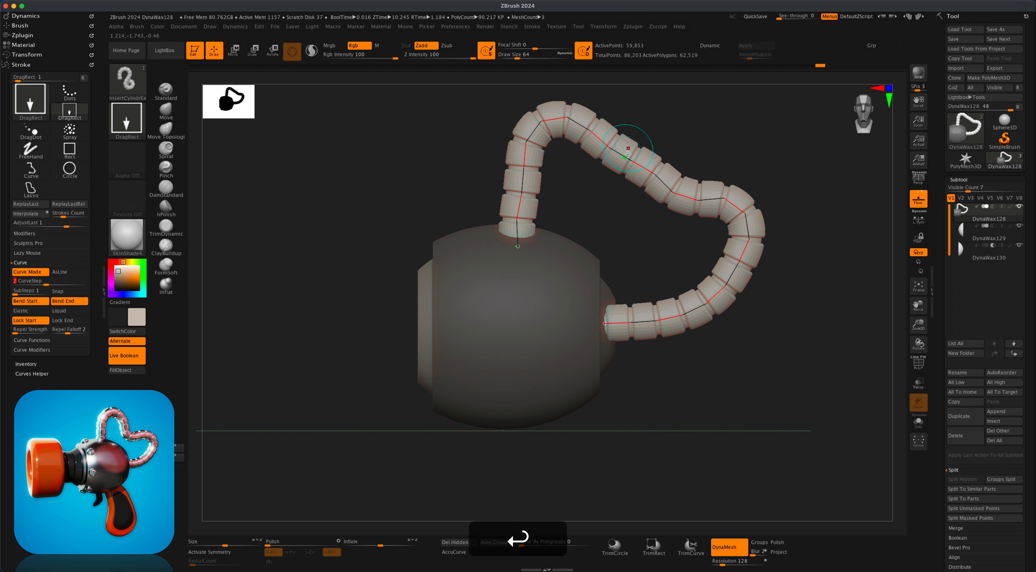
{"action": "left_click", "coordinate": [532, 142]}
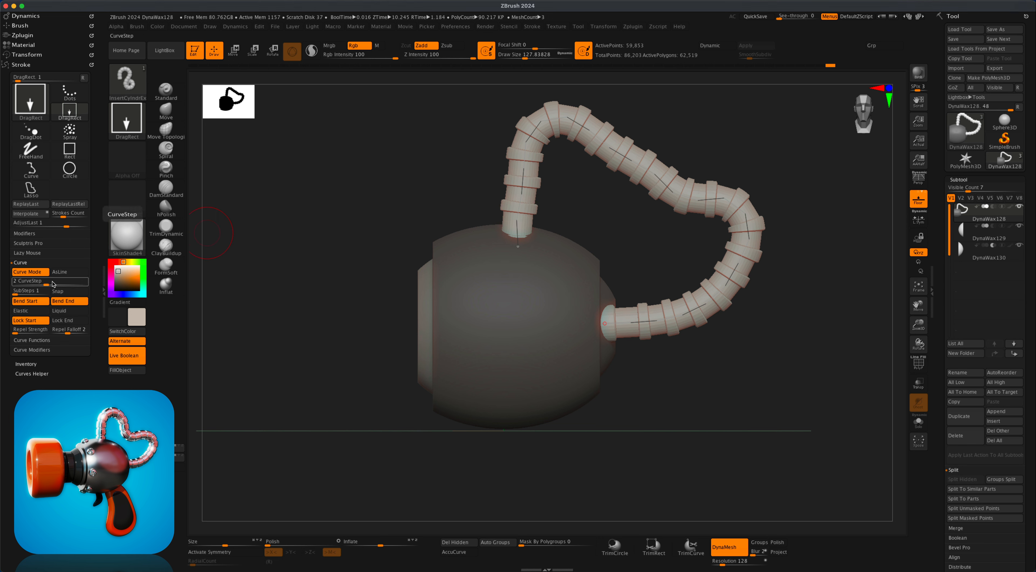
{"action": "left_click", "coordinate": [39, 284]}
{"action": "type", "text": "1"}
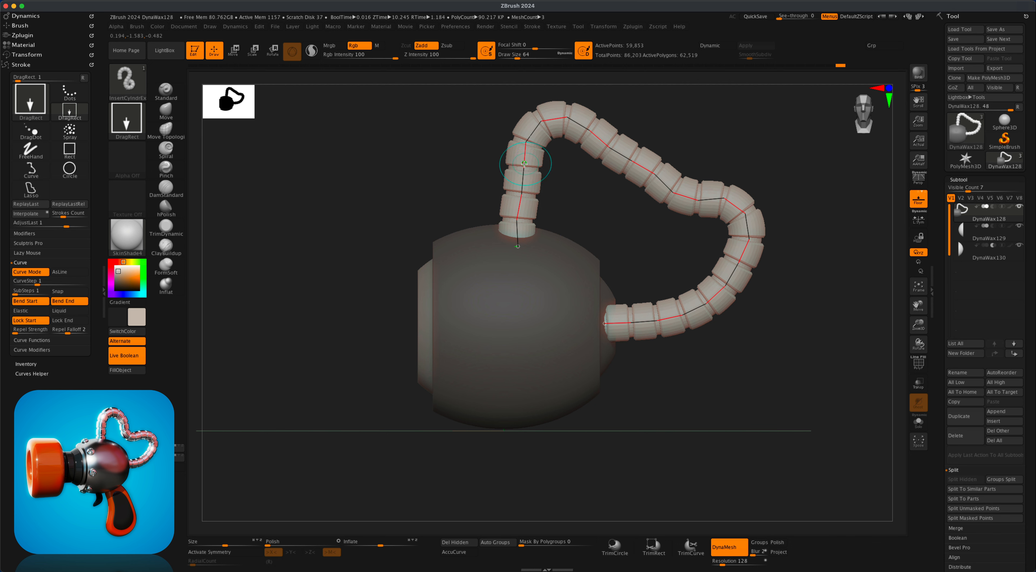
Reshape the tube's curve into a rounder heart with a deeper dip, and seat its ends on the body and rear cap.
{"action": "left_click_drag", "start_coordinate": [524, 164], "coordinate": [516, 165]}
{"action": "left_click_drag", "start_coordinate": [600, 149], "coordinate": [614, 158]}
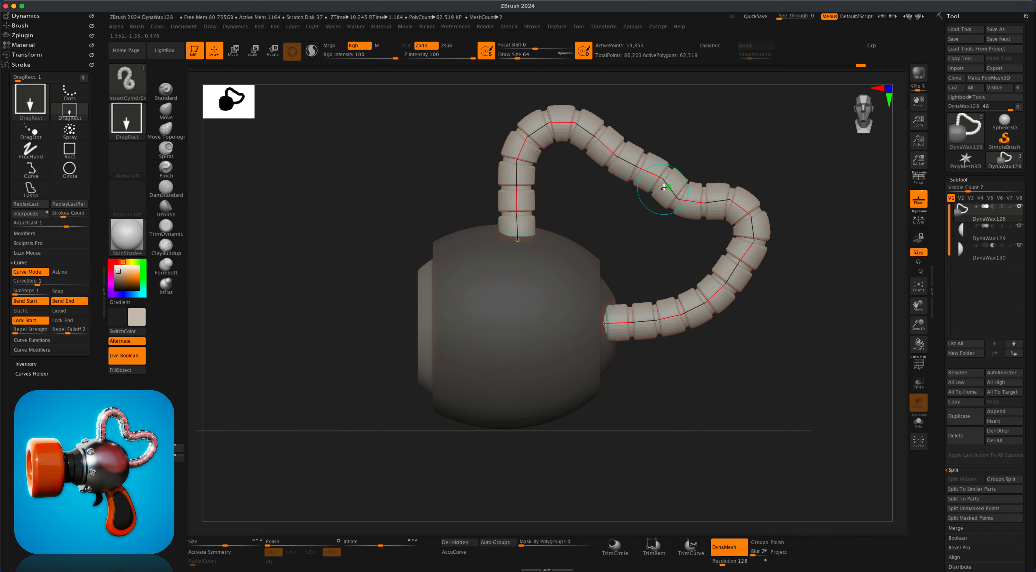
{"action": "left_click_drag", "start_coordinate": [663, 187], "coordinate": [628, 213]}
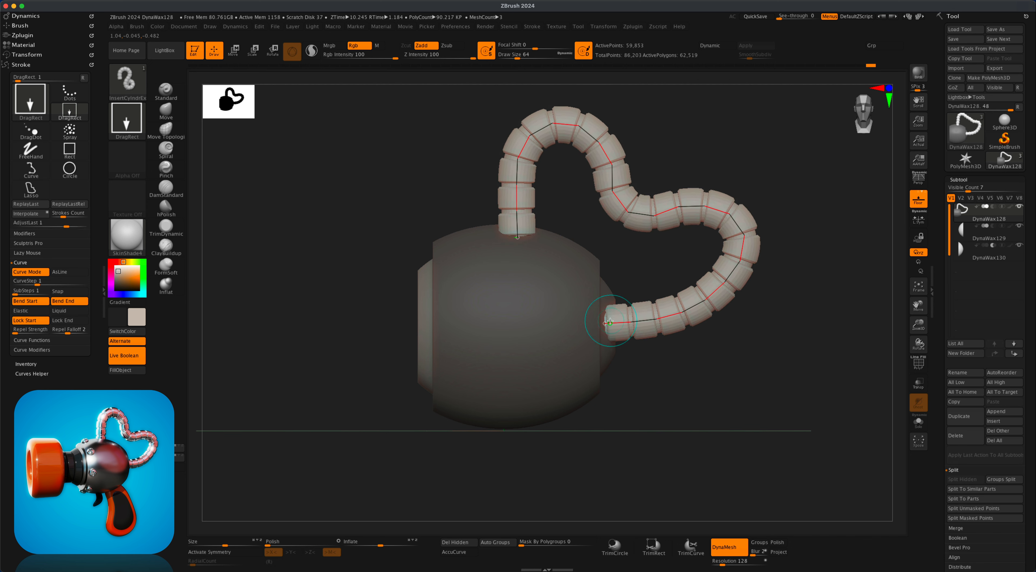
{"action": "left_click_drag", "start_coordinate": [610, 321], "coordinate": [618, 317]}
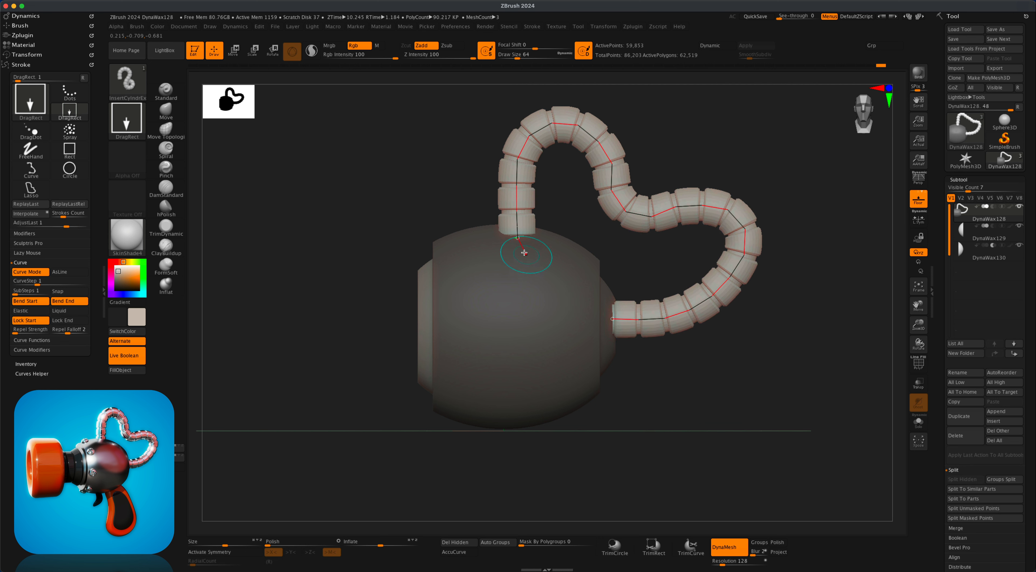
{"action": "left_click_drag", "start_coordinate": [524, 253], "coordinate": [516, 237]}
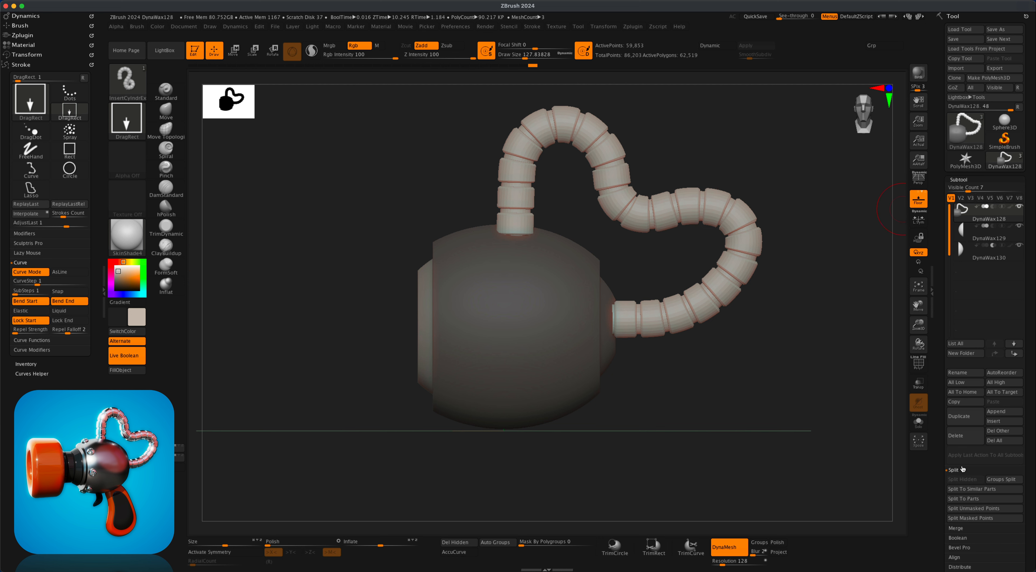
Split the unmasked tube into its own subtool and move it along Z until it is centred on the body.
{"action": "left_click", "coordinate": [984, 509]}
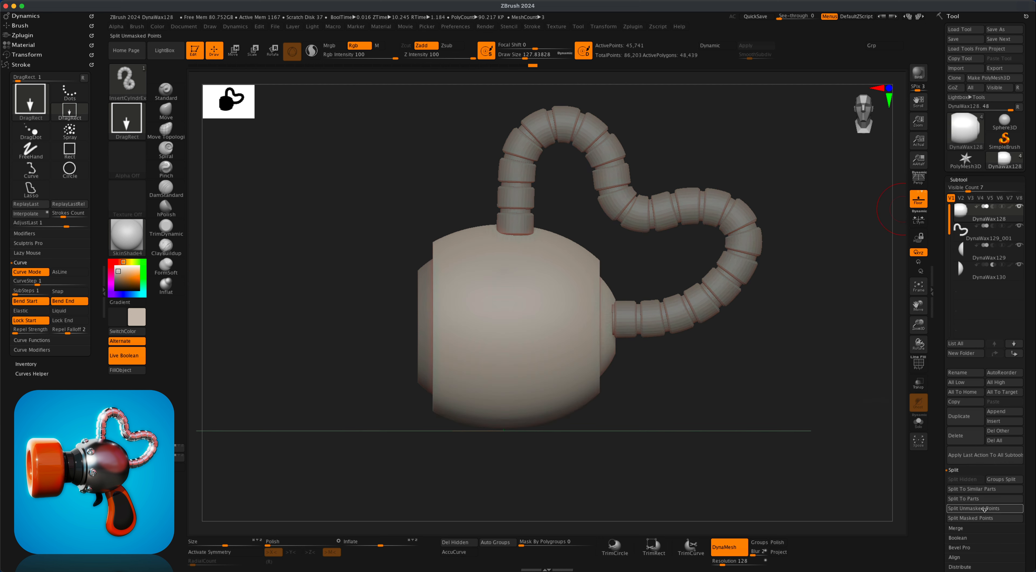
{"action": "left_click", "coordinate": [987, 236]}
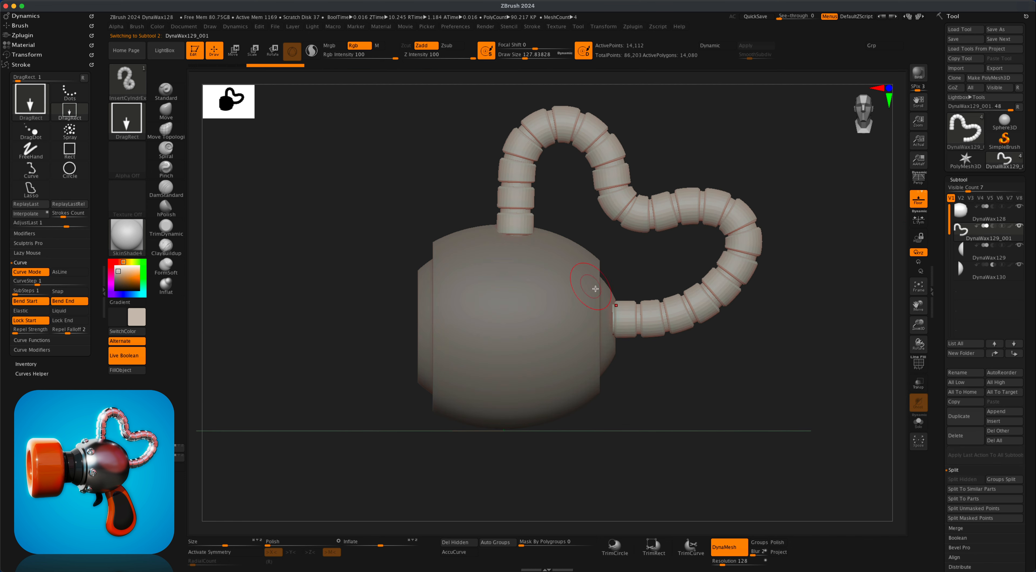
{"action": "mouse_move", "coordinate": [727, 386]}
{"action": "left_mouse_down"}
{"action": "mouse_move", "coordinate": [691, 385]}
{"action": "mouse_move", "coordinate": [803, 385]}
{"action": "mouse_move", "coordinate": [711, 380]}
{"action": "mouse_move", "coordinate": [747, 375]}
{"action": "mouse_move", "coordinate": [731, 377]}
{"action": "left_mouse_up"}
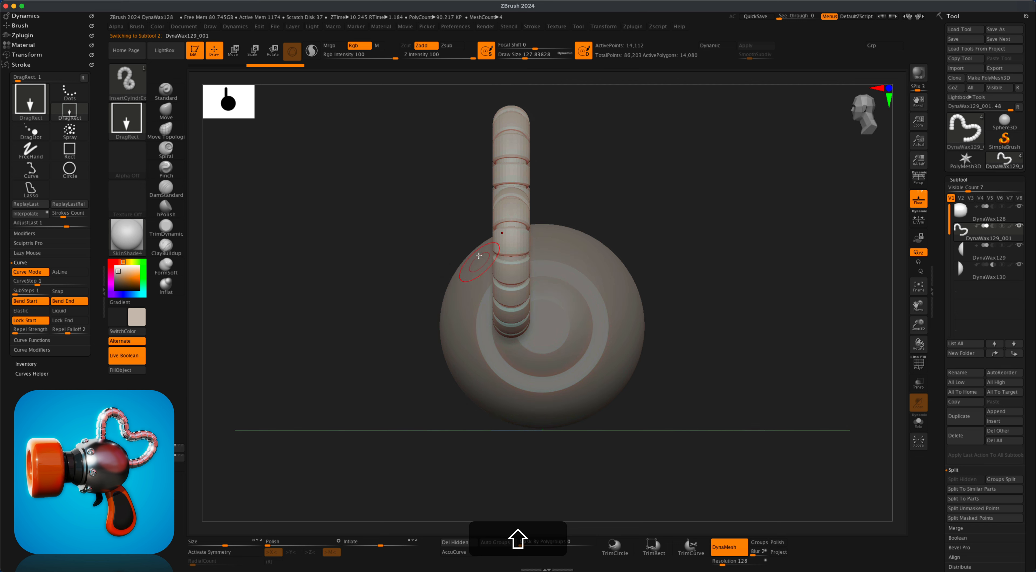
{"action": "key", "text": "w"}
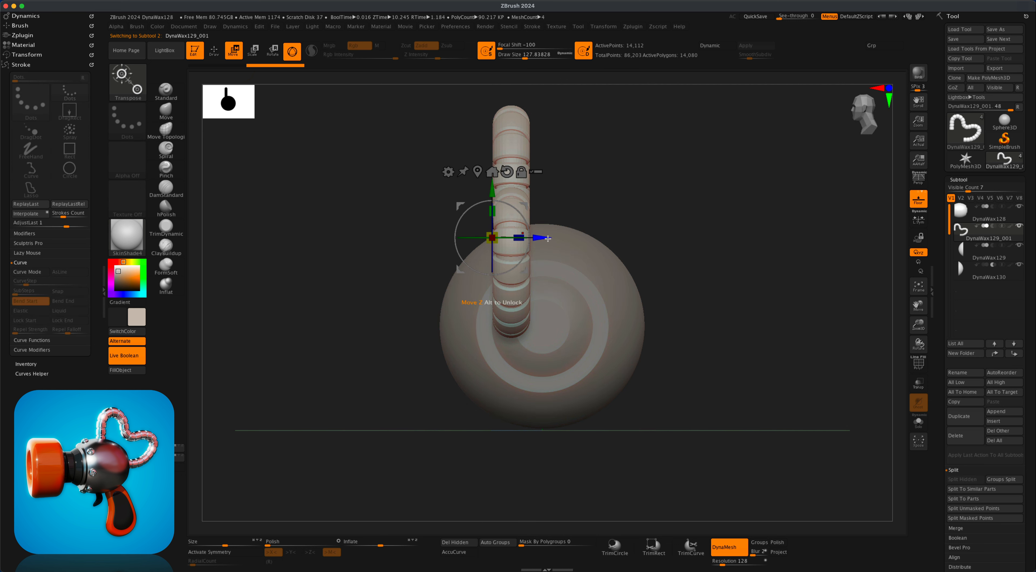
{"action": "left_click_drag", "start_coordinate": [548, 239], "coordinate": [570, 233]}
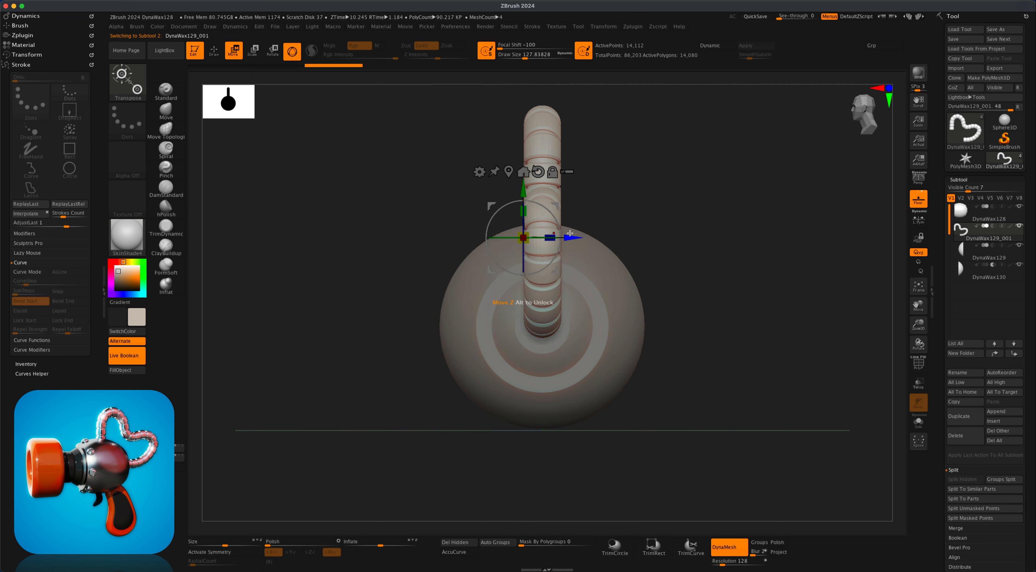
{"action": "left_click_drag", "start_coordinate": [527, 197], "coordinate": [526, 201]}
Turn on Dynamic Subdiv for the tube subtool to smooth its segments.
{"action": "left_click_drag", "start_coordinate": [241, 259], "coordinate": [354, 267]}
{"action": "left_click_drag", "start_coordinate": [581, 232], "coordinate": [899, 270]}
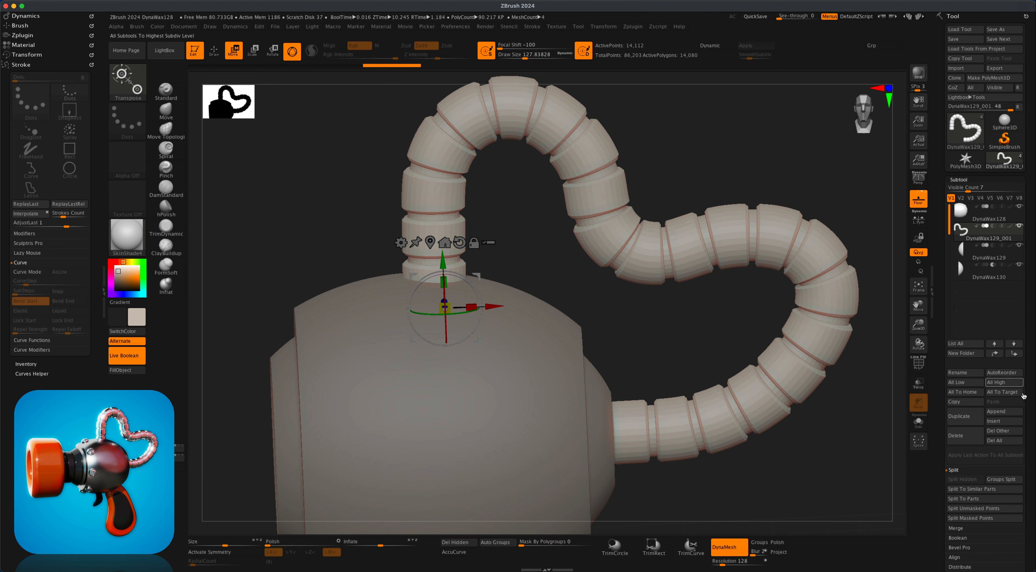
{"action": "mouse_move", "coordinate": [1023, 444]}
{"action": "left_mouse_down"}
{"action": "mouse_move", "coordinate": [1023, 392]}
{"action": "mouse_move", "coordinate": [1027, 450]}
{"action": "left_mouse_up"}
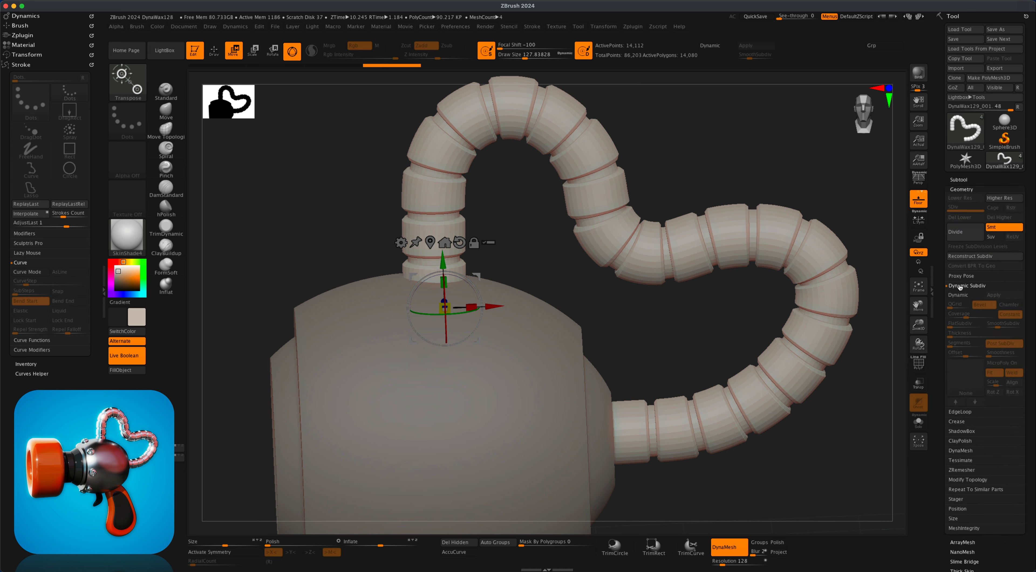
{"action": "left_click", "coordinate": [960, 295]}
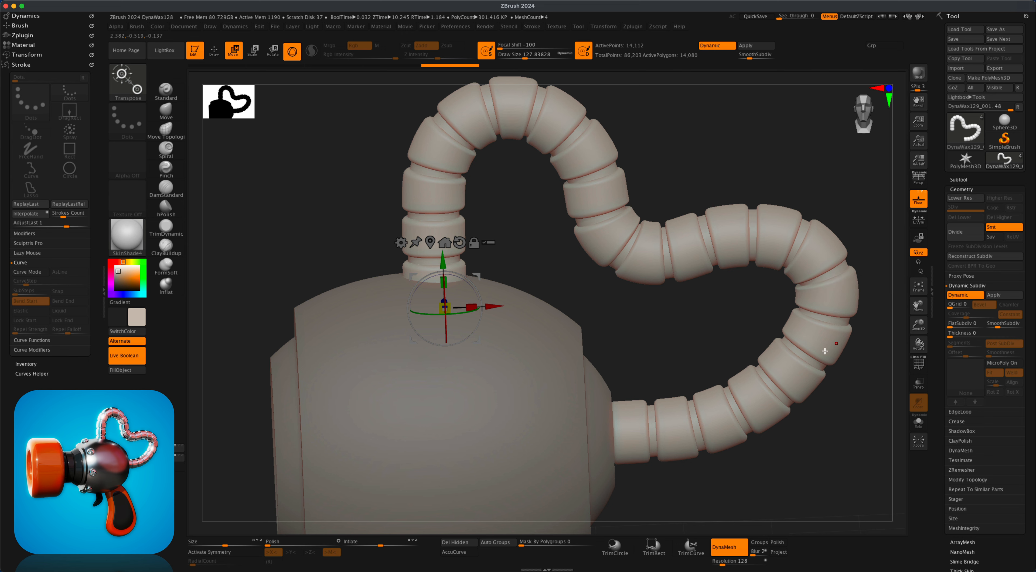
{"action": "left_click_drag", "start_coordinate": [858, 388], "coordinate": [749, 345]}
Turn on perspective for the view and return to Draw mode.
{"action": "left_click", "coordinate": [918, 178]}
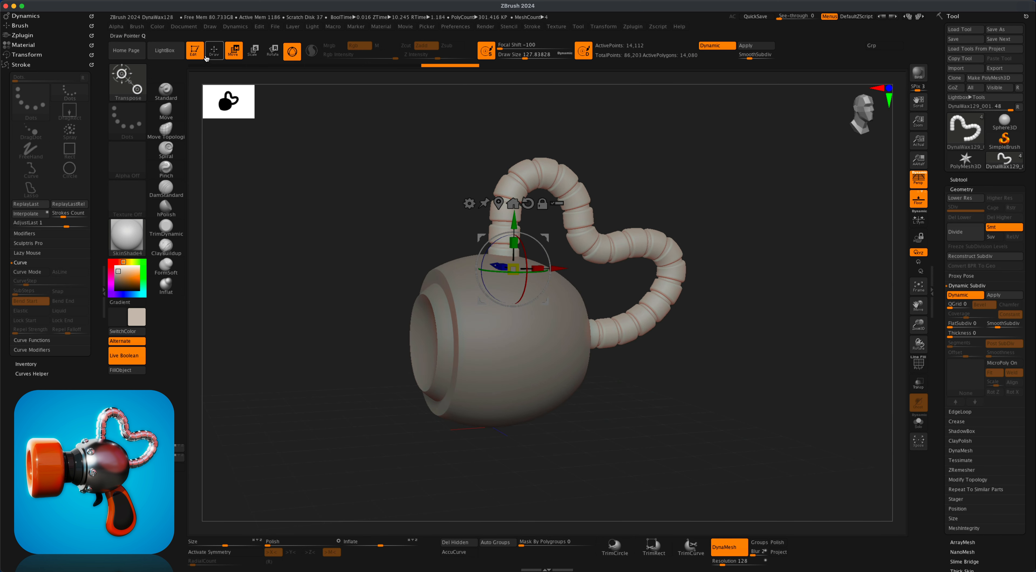
{"action": "left_click", "coordinate": [214, 51]}
{"action": "mouse_move", "coordinate": [307, 220]}
{"action": "left_mouse_down"}
{"action": "mouse_move", "coordinate": [282, 224]}
{"action": "mouse_move", "coordinate": [454, 244]}
{"action": "left_mouse_up"}
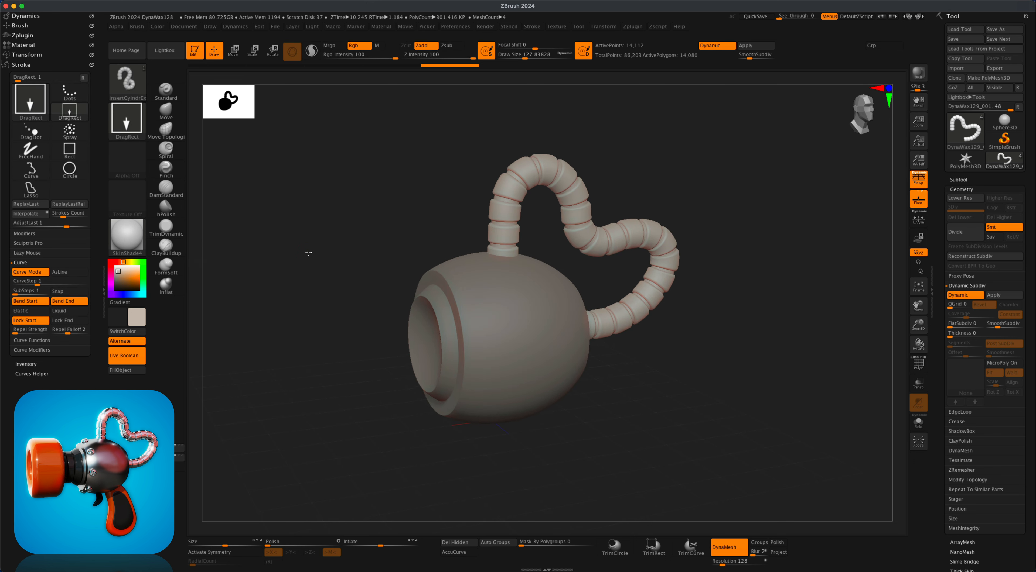
Assign the ZMetal material to the model and make a BPR render to preview it.
{"action": "left_click", "coordinate": [137, 238]}
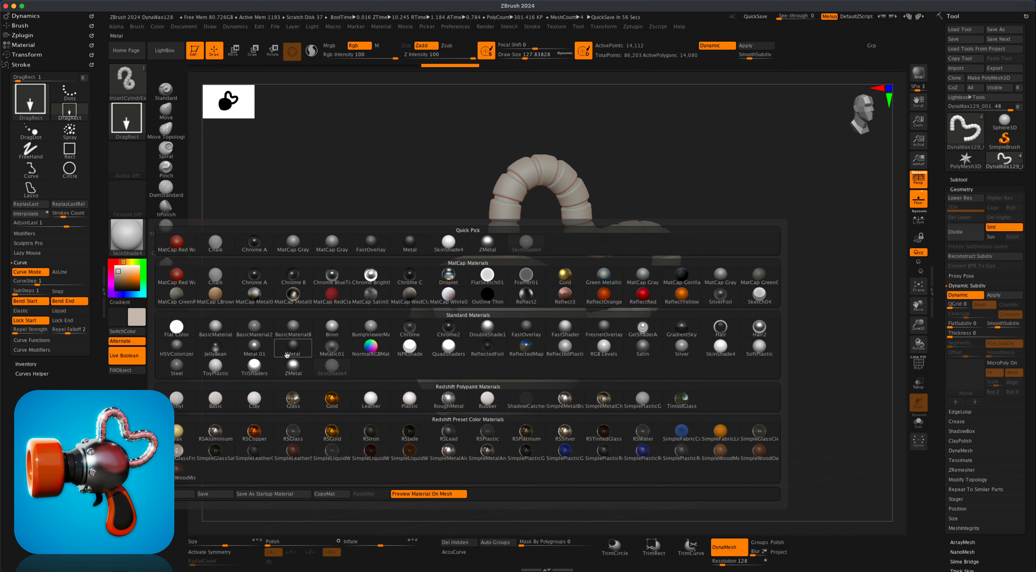
{"action": "left_click", "coordinate": [292, 365]}
{"action": "left_click_drag", "start_coordinate": [365, 341], "coordinate": [354, 333]}
{"action": "left_click_drag", "start_coordinate": [739, 318], "coordinate": [773, 305], "text": "alt"}
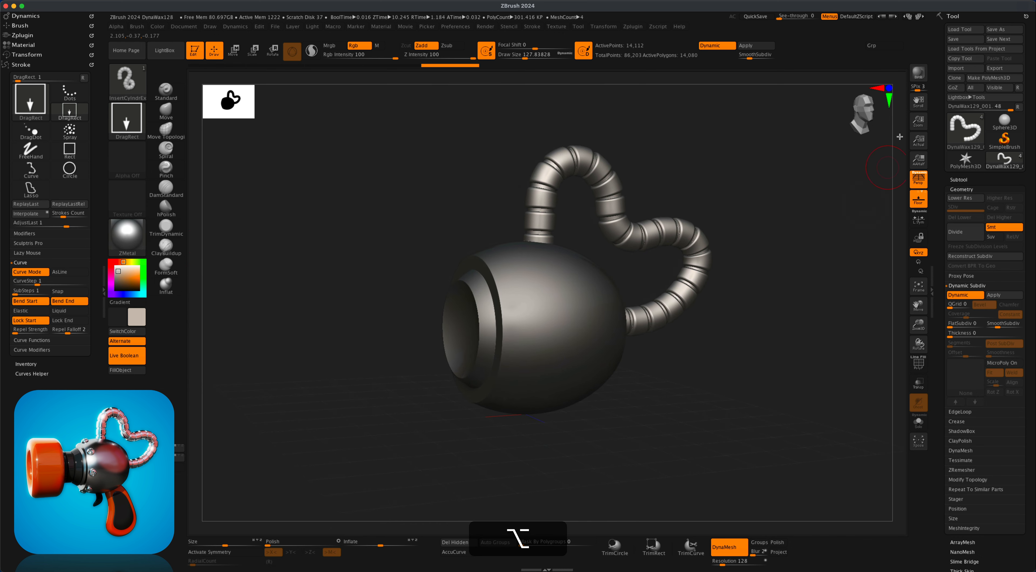
{"action": "key", "text": "shift+r"}
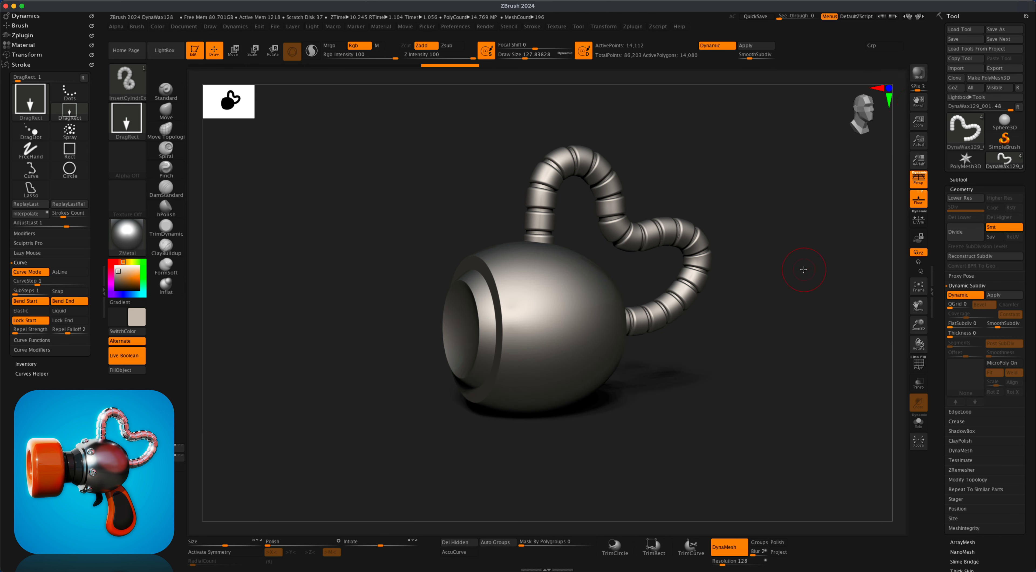
{"action": "mouse_move", "coordinate": [799, 270]}
{"action": "left_mouse_down"}
{"action": "mouse_move", "coordinate": [809, 331]}
{"action": "mouse_move", "coordinate": [786, 331]}
{"action": "mouse_move", "coordinate": [820, 338]}
{"action": "left_mouse_up"}
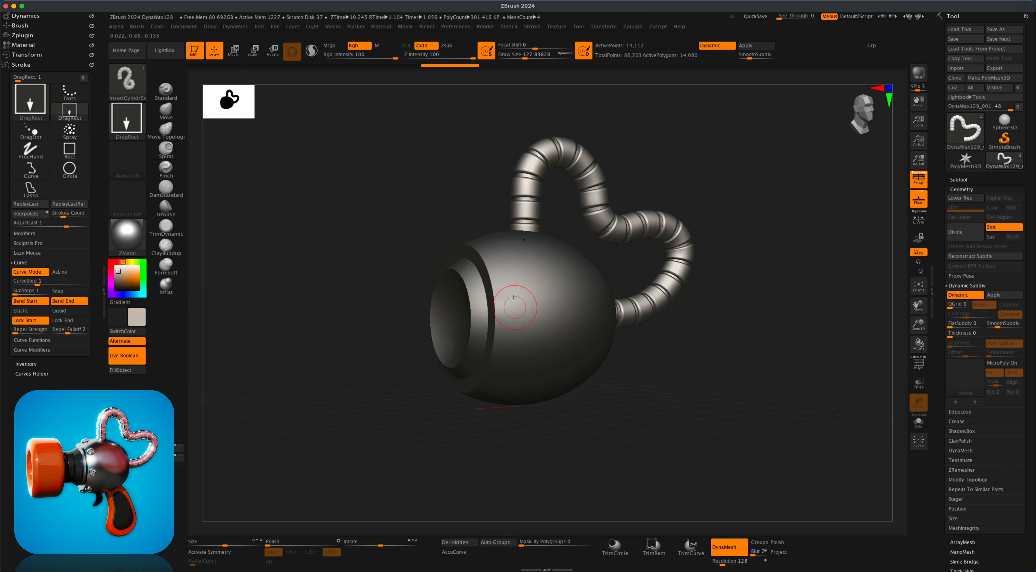
{"action": "mouse_move", "coordinate": [384, 331]}
{"action": "left_mouse_down"}
{"action": "mouse_move", "coordinate": [447, 338]}
{"action": "mouse_move", "coordinate": [384, 337]}
{"action": "left_mouse_up"}
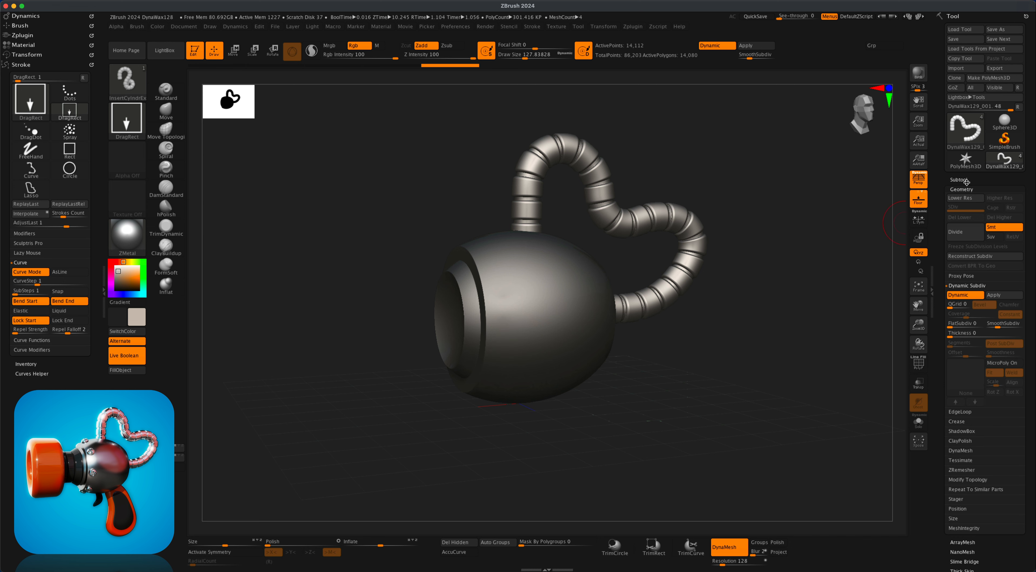
Make the body the active subtool and choose the IMM Ind. Parts brush.
{"action": "left_click", "coordinate": [966, 182]}
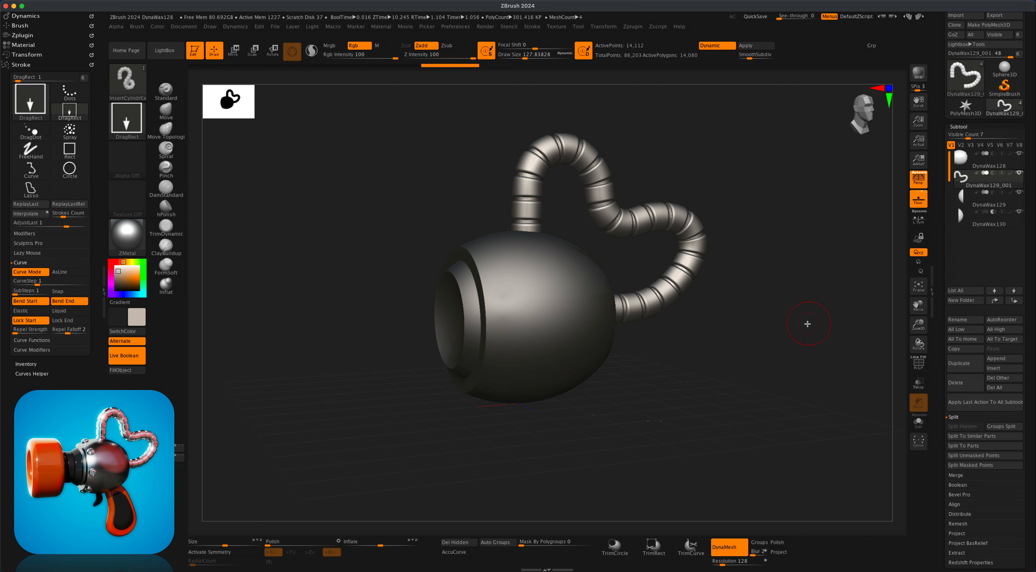
{"action": "left_click", "coordinate": [524, 295], "text": "alt"}
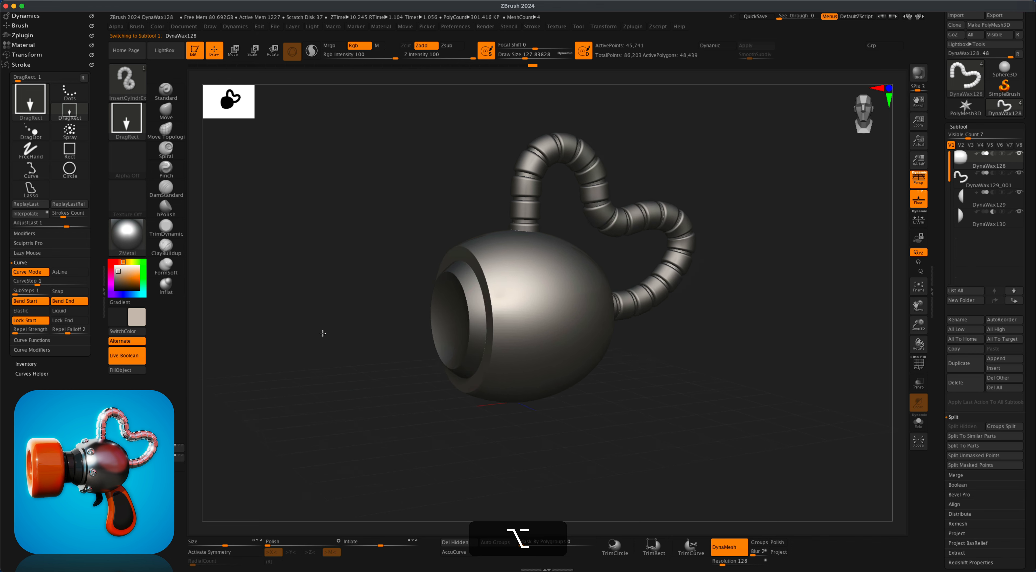
{"action": "left_click_drag", "start_coordinate": [363, 280], "coordinate": [327, 238]}
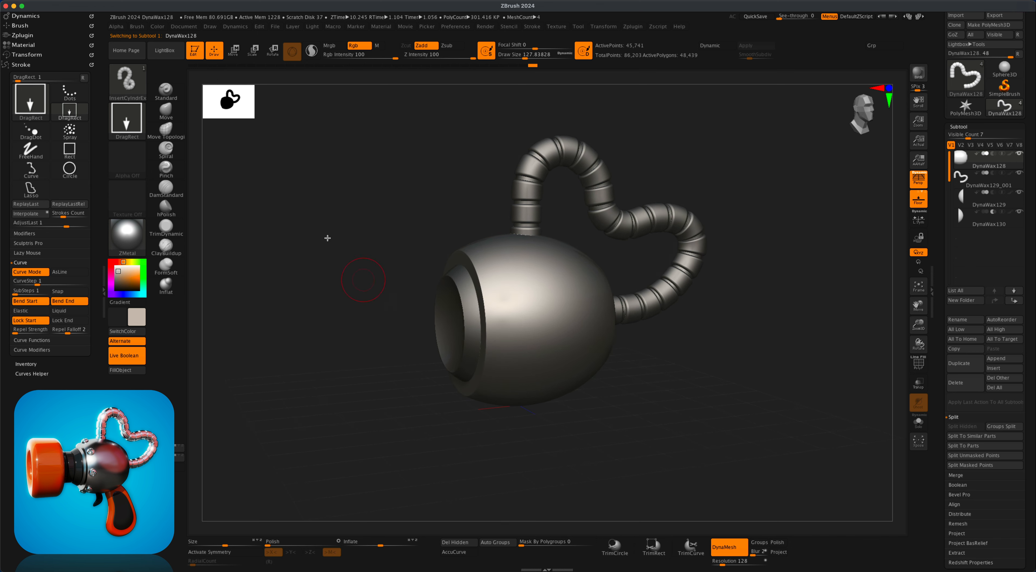
{"action": "left_click", "coordinate": [129, 81]}
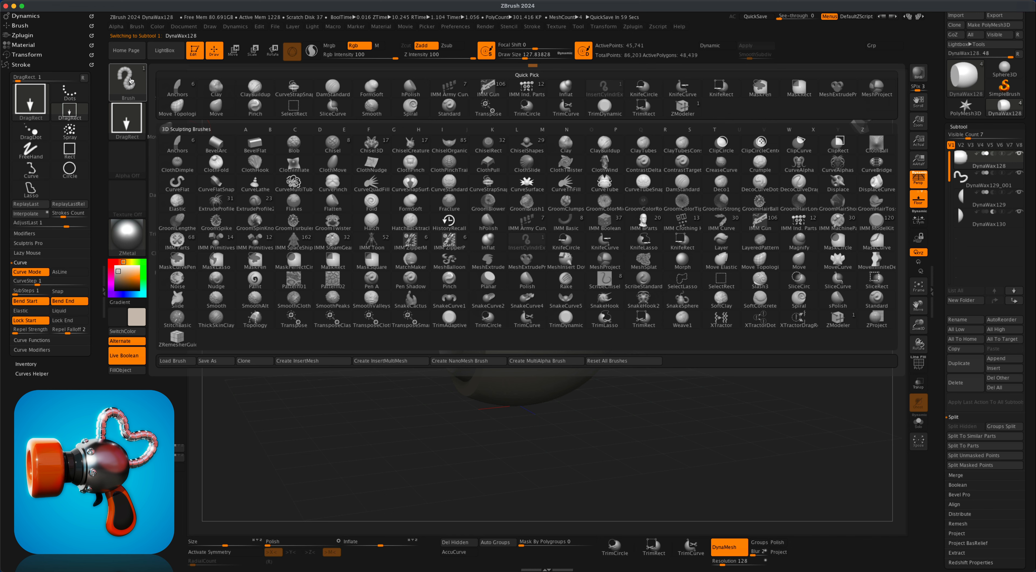
{"action": "key", "text": "i"}
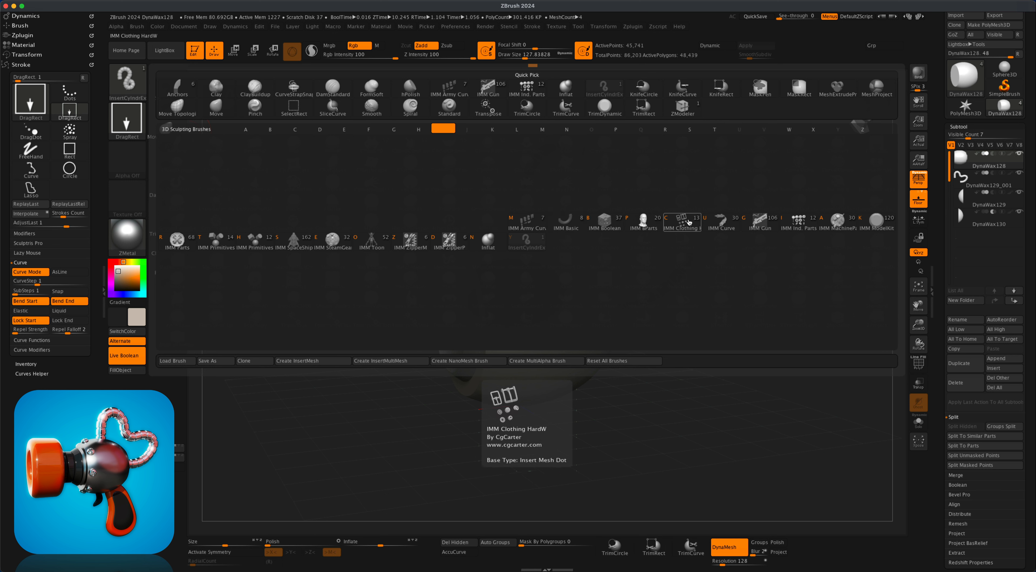
{"action": "left_click", "coordinate": [798, 222]}
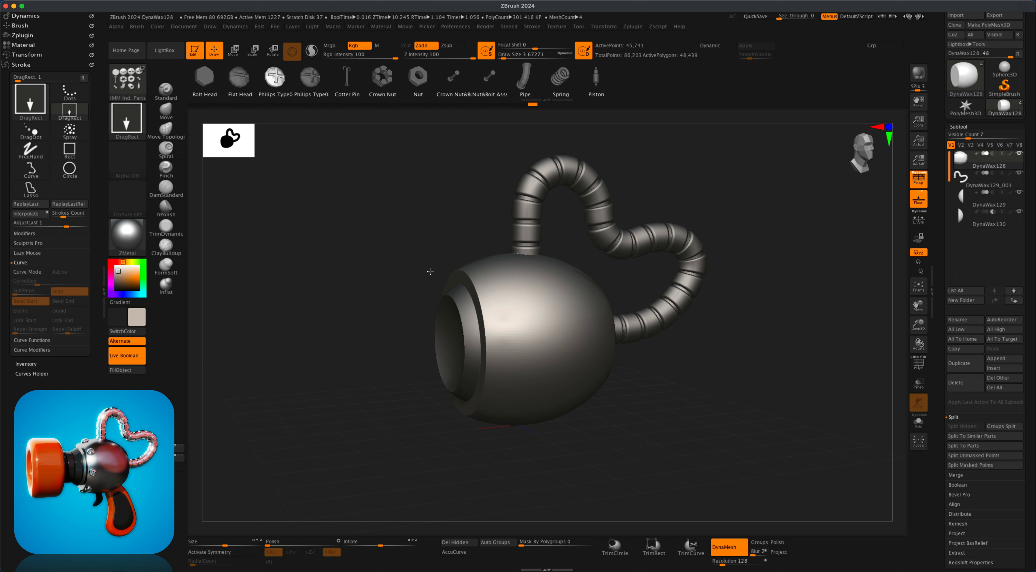
Try inserting a Philips Type0 screw head near the body's front edge and undo it.
{"action": "left_click_drag", "start_coordinate": [502, 307], "coordinate": [505, 323]}
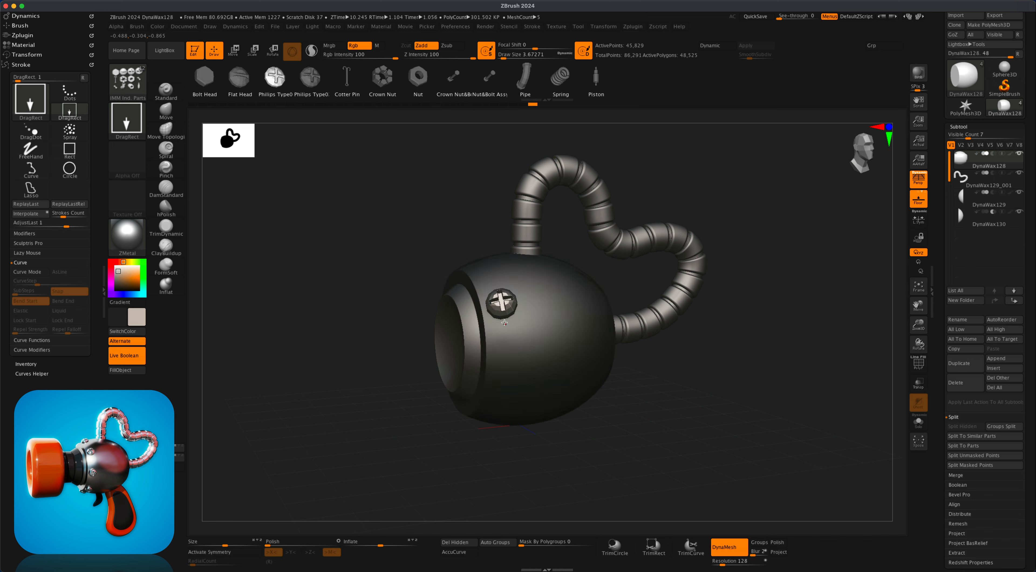
{"action": "key", "text": "super+z"}
{"action": "left_click_drag", "start_coordinate": [397, 336], "coordinate": [409, 344]}
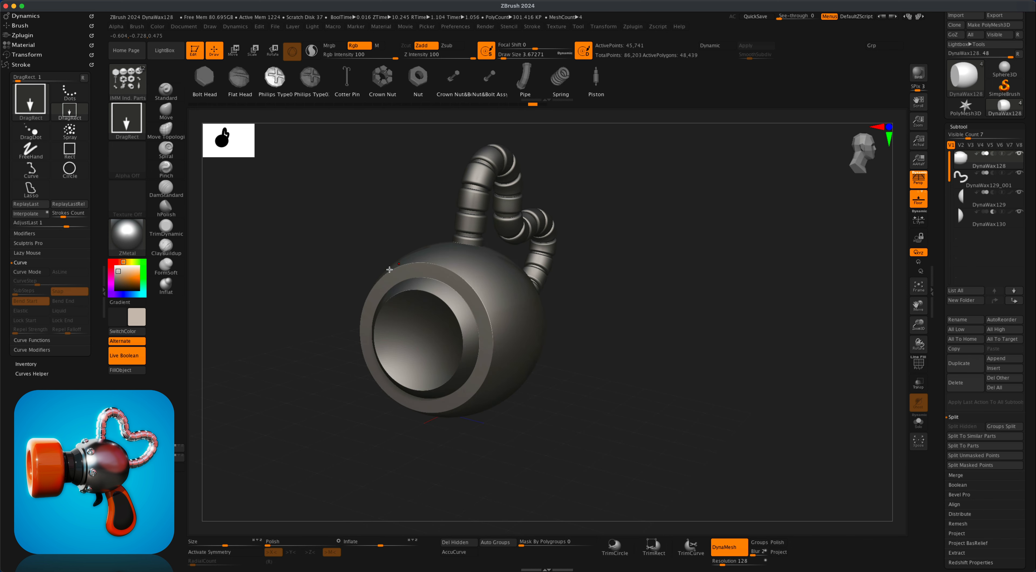
{"action": "left_click_drag", "start_coordinate": [339, 373], "coordinate": [326, 384]}
{"action": "left_click_drag", "start_coordinate": [515, 452], "coordinate": [416, 455]}
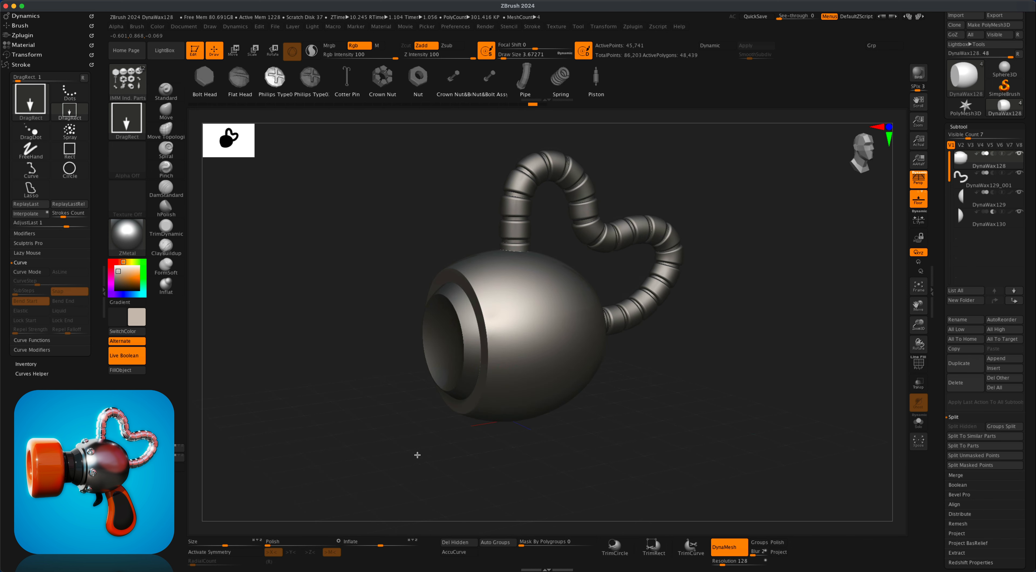
Activate radial symmetry around X with a count of 8 and insert Philips Type0 screw heads around the body's front edge.
{"action": "left_click", "coordinate": [220, 553]}
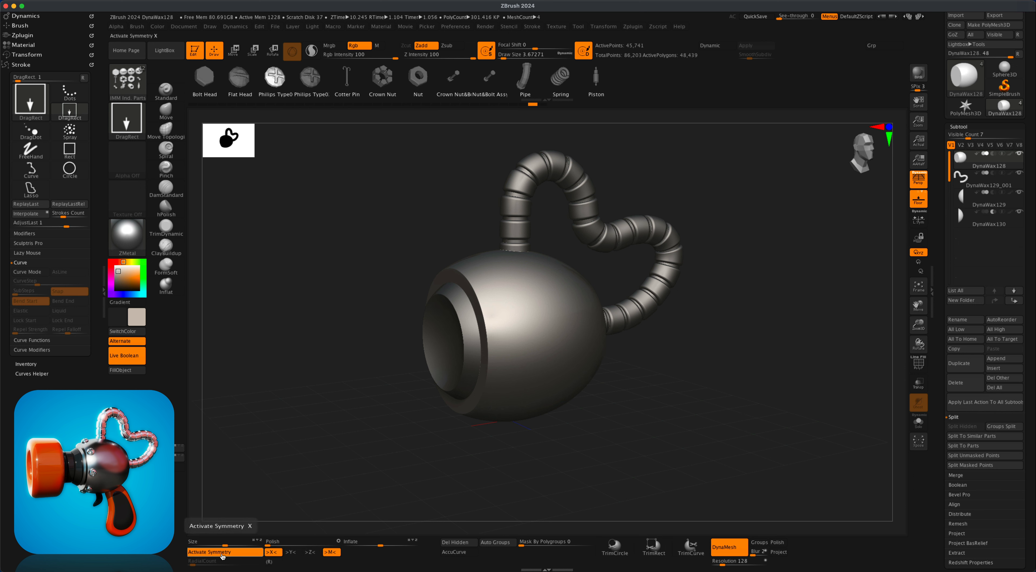
{"action": "left_click", "coordinate": [273, 562]}
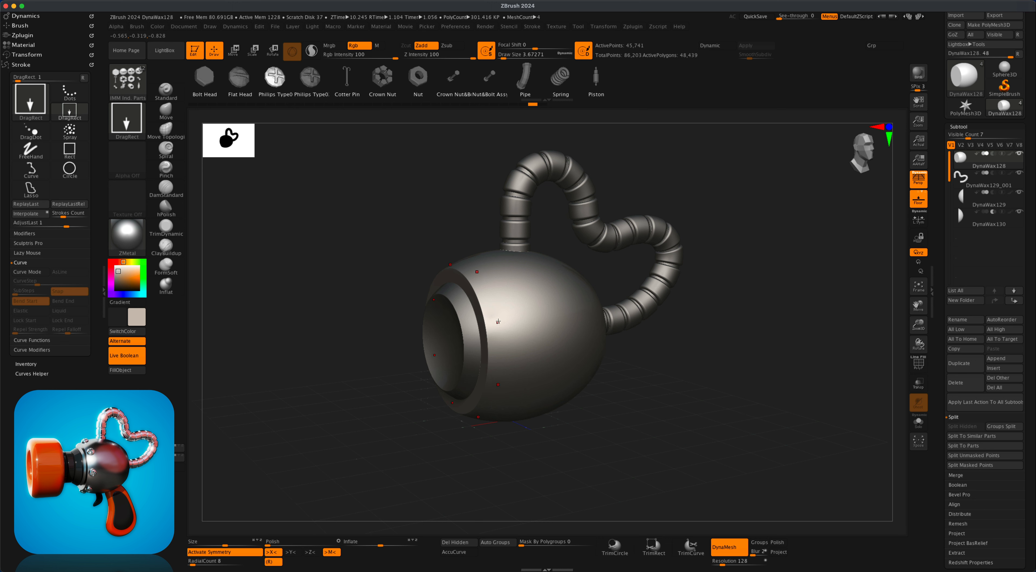
{"action": "left_click_drag", "start_coordinate": [494, 300], "coordinate": [501, 311]}
{"action": "mouse_move", "coordinate": [362, 393]}
{"action": "left_mouse_down"}
{"action": "mouse_move", "coordinate": [523, 393]}
{"action": "mouse_move", "coordinate": [353, 393]}
{"action": "mouse_move", "coordinate": [364, 381]}
{"action": "left_mouse_up"}
{"action": "left_click_drag", "start_coordinate": [685, 428], "coordinate": [738, 423], "text": "alt"}
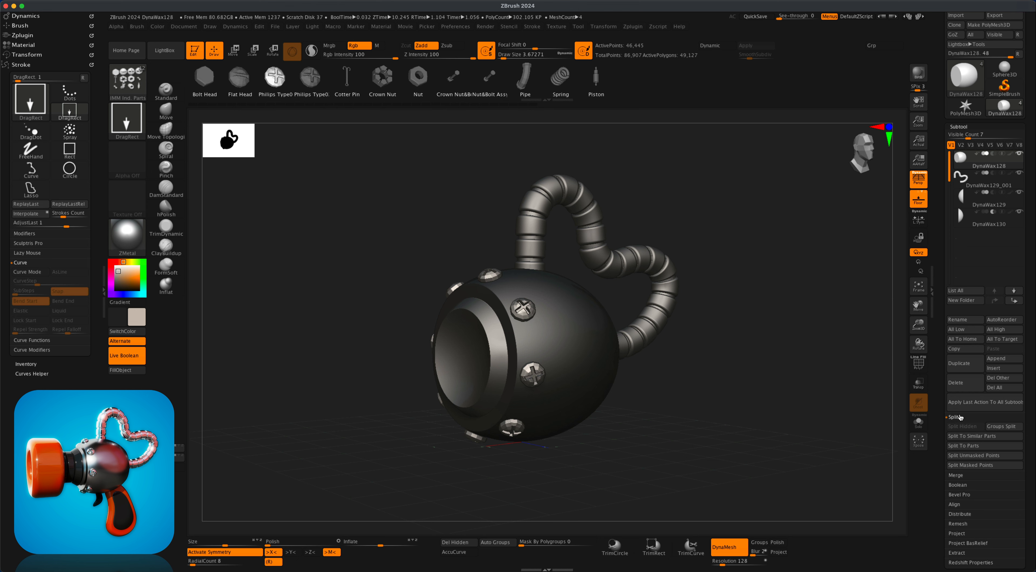
Split the unmasked screw heads into their own subtool and subdivide them once.
{"action": "left_click", "coordinate": [973, 456]}
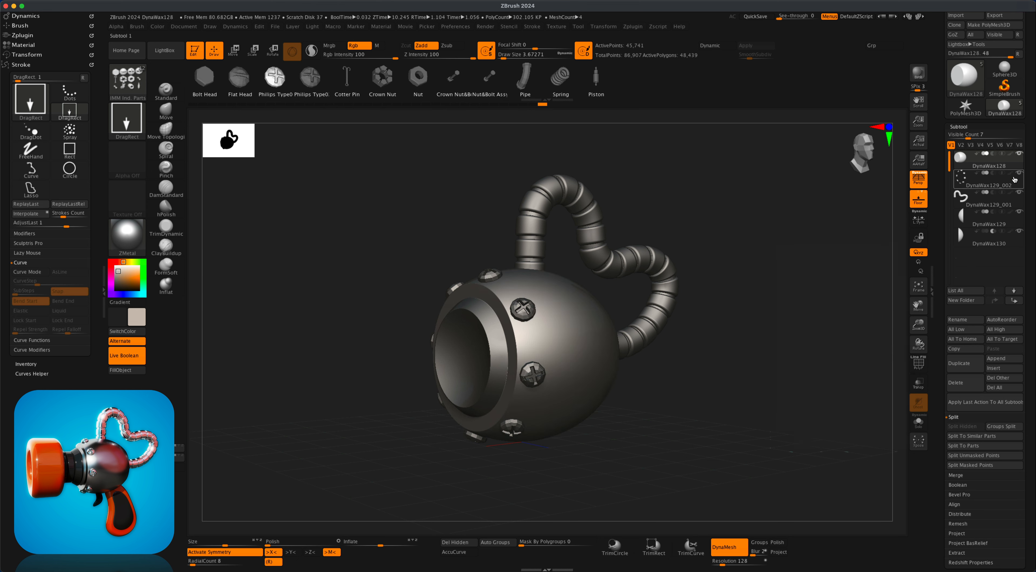
{"action": "left_click", "coordinate": [1014, 179]}
{"action": "key", "text": "super+d"}
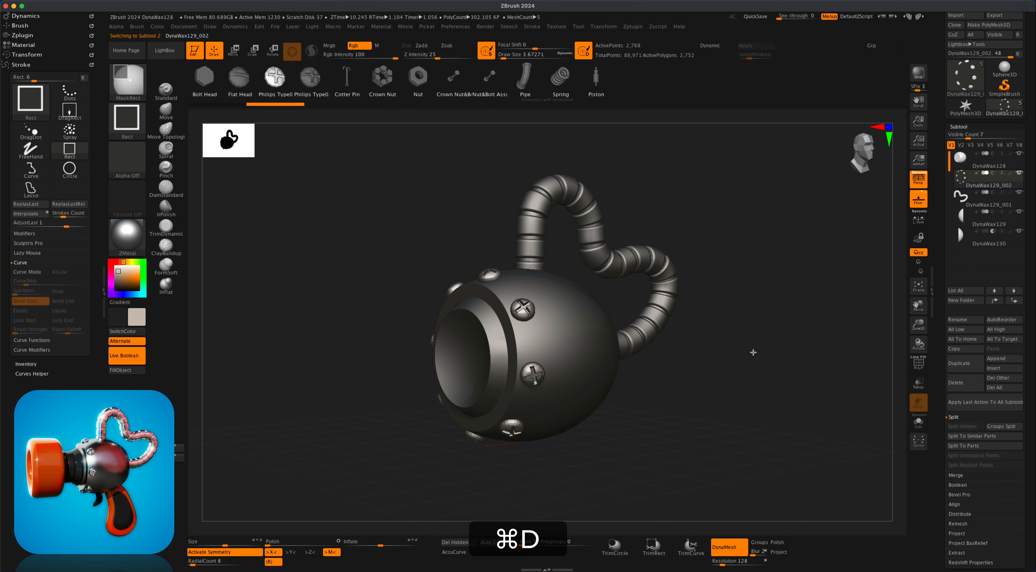
Make a BPR render to preview the screw heads on the body.
{"action": "left_click_drag", "start_coordinate": [754, 352], "coordinate": [787, 378]}
{"action": "left_click", "coordinate": [916, 74]}
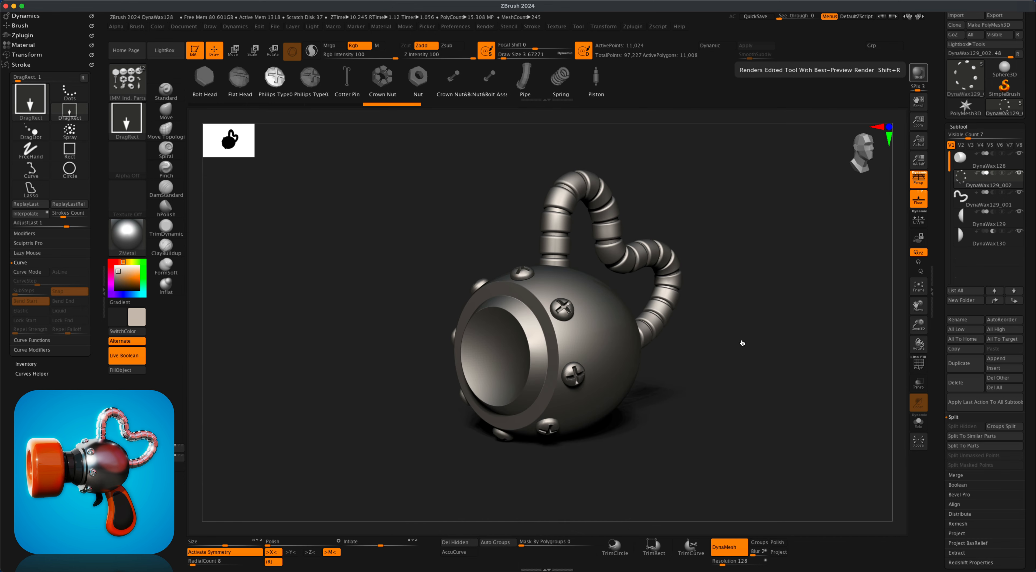
{"action": "left_click_drag", "start_coordinate": [748, 424], "coordinate": [837, 373]}
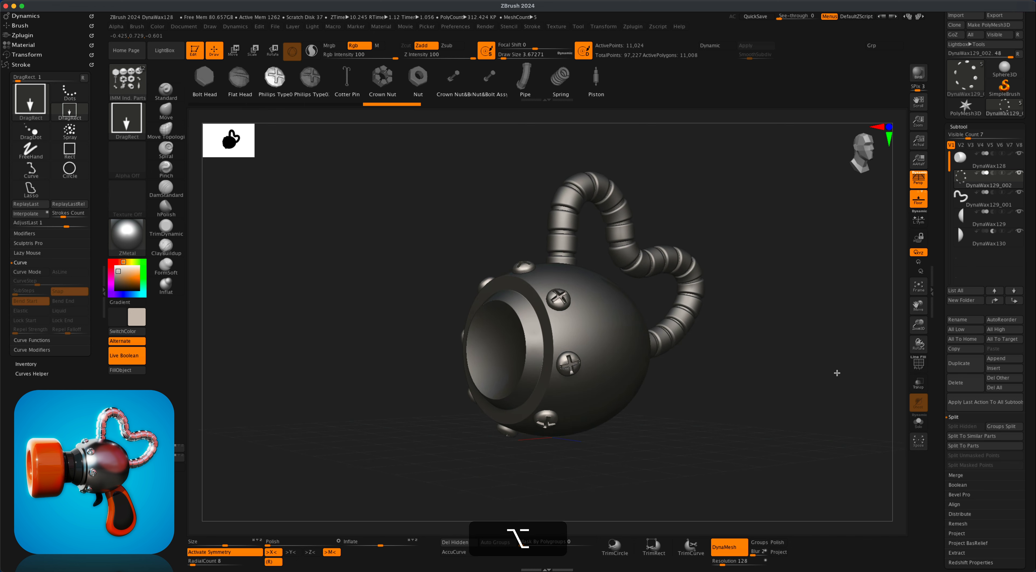
Insert a Ring3D mesh as a new subtool below the screw heads.
{"action": "scroll", "coordinate": [1029, 475], "scroll_direction": "down", "scroll_amount": 3}
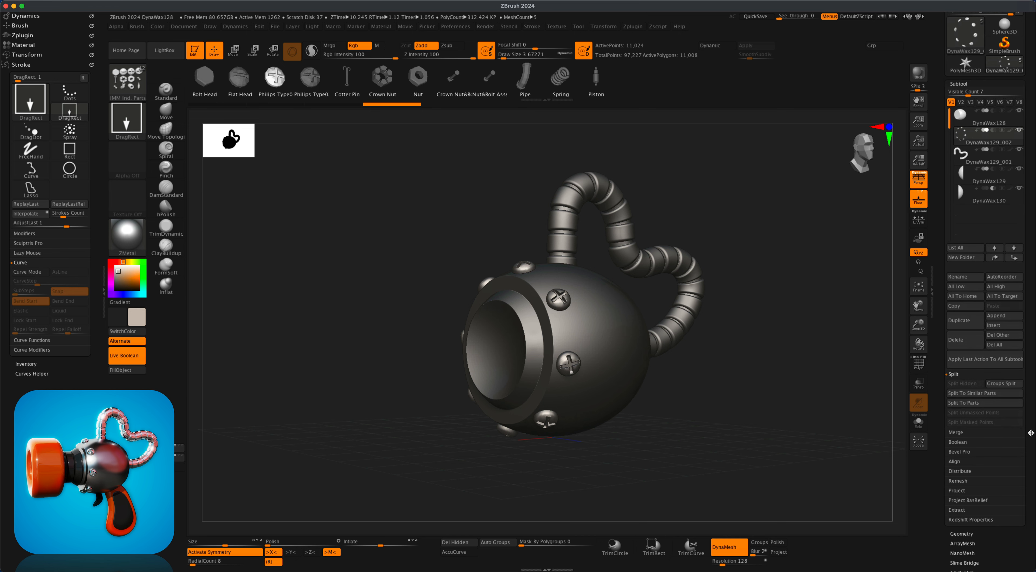
{"action": "scroll", "coordinate": [995, 393], "scroll_direction": "up", "scroll_amount": 5}
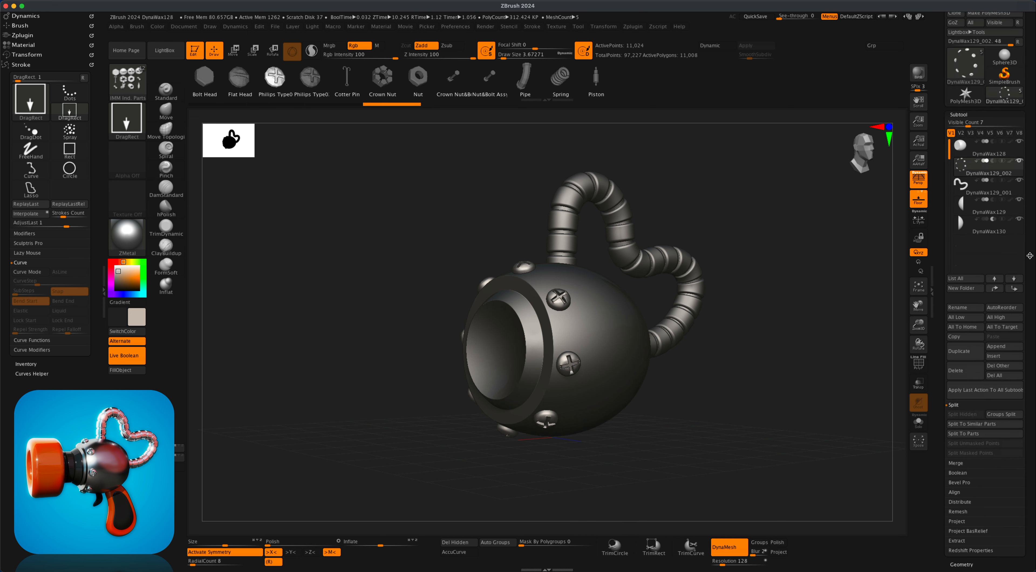
{"action": "left_click", "coordinate": [995, 387]}
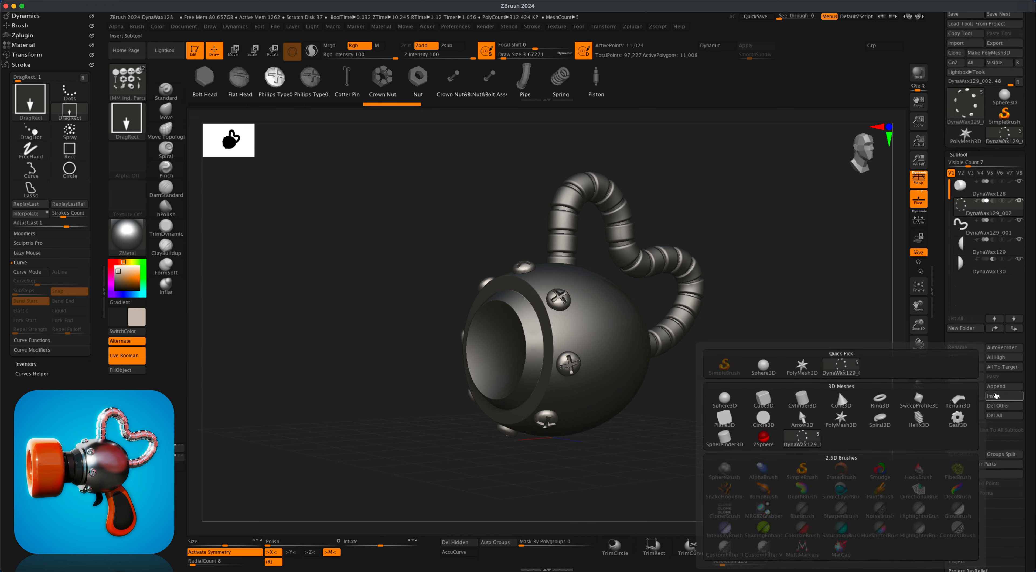
{"action": "mouse_move", "coordinate": [883, 399]}
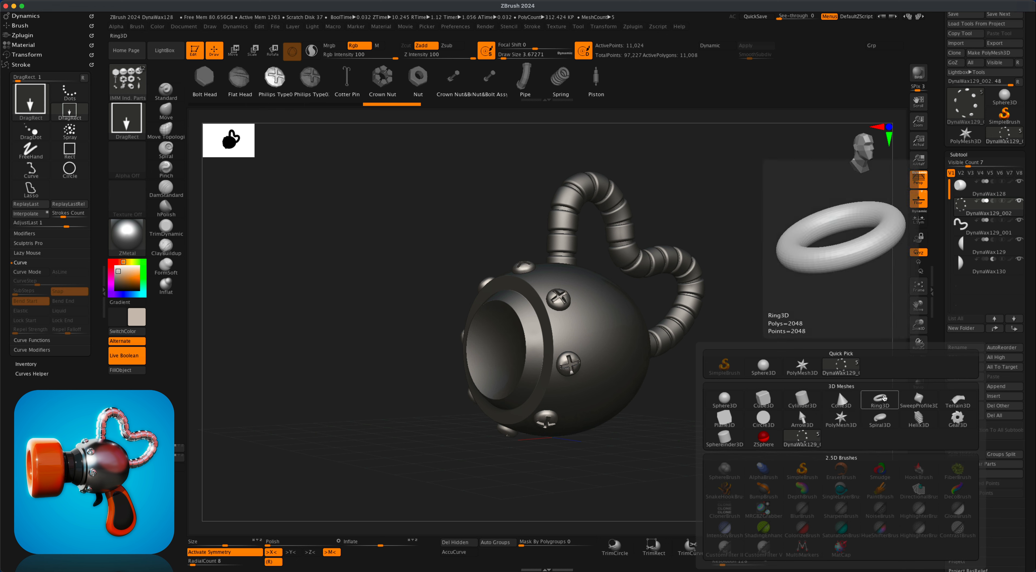
{"action": "left_click", "coordinate": [884, 398]}
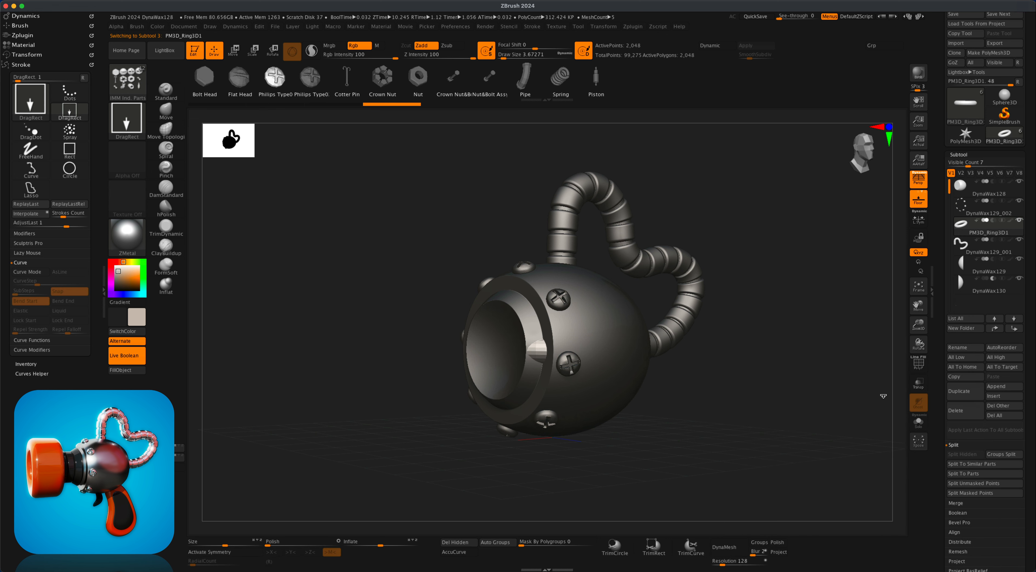
Turn off perspective in side view and move the ring along X until it sticks out of the body's front.
{"action": "left_click_drag", "start_coordinate": [814, 383], "coordinate": [821, 370], "text": "shift"}
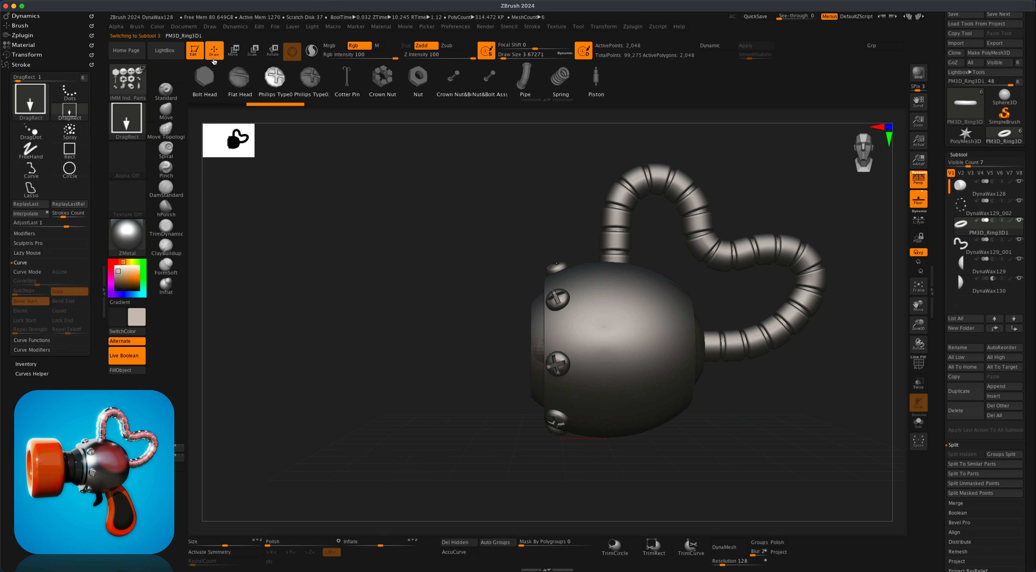
{"action": "left_click", "coordinate": [233, 51]}
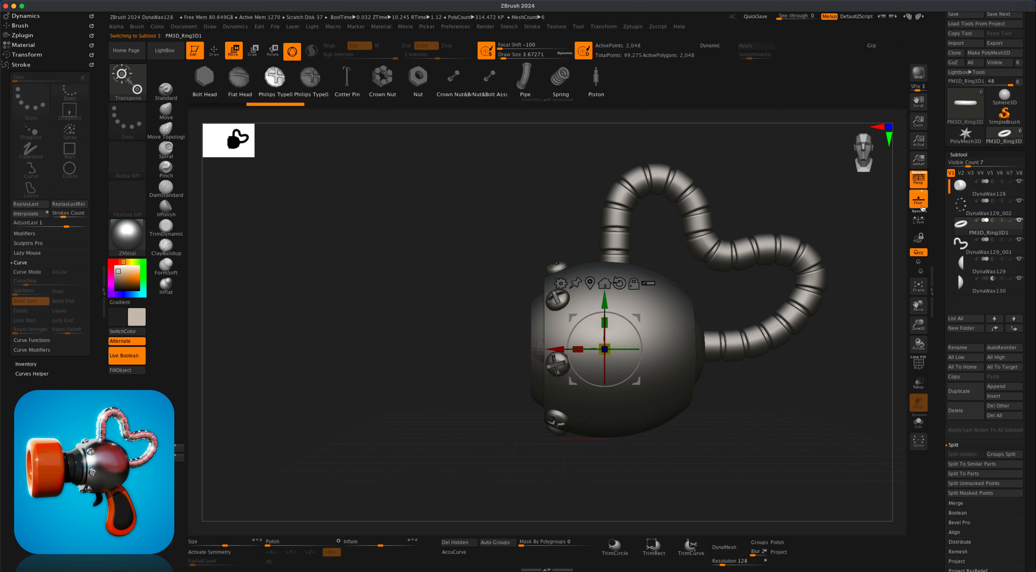
{"action": "left_click", "coordinate": [919, 178]}
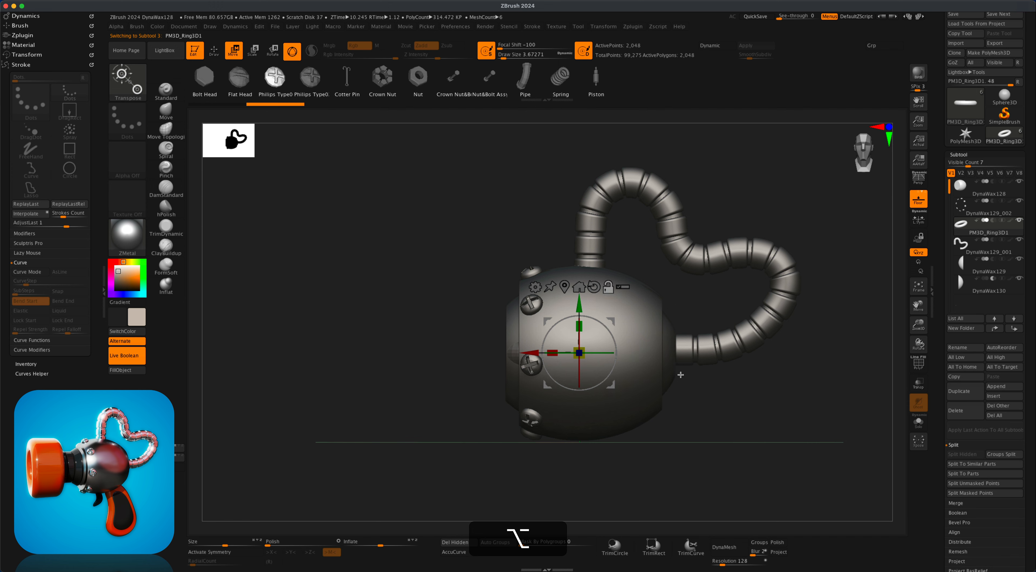
{"action": "left_click_drag", "start_coordinate": [540, 353], "coordinate": [427, 337]}
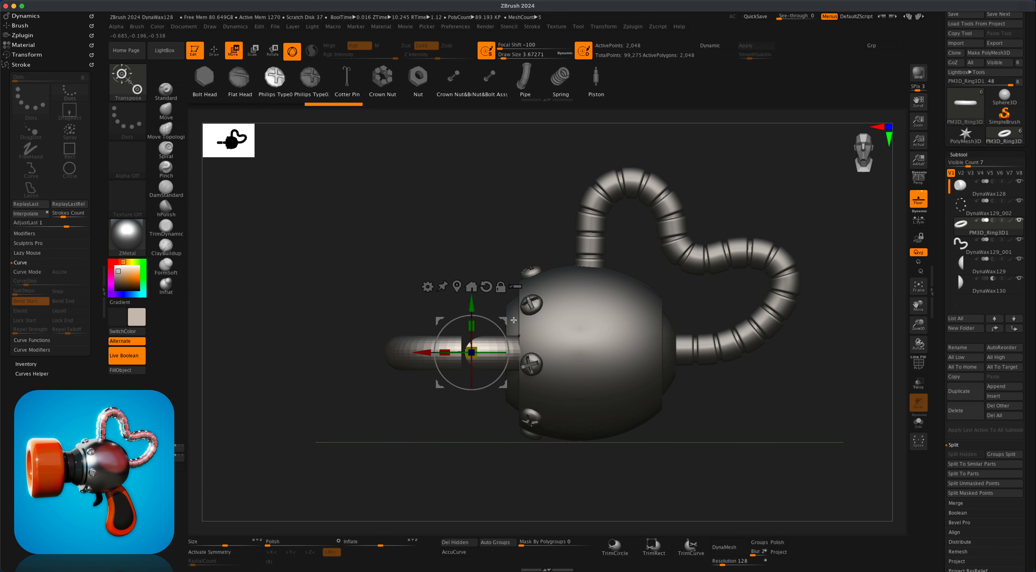
{"action": "mouse_move", "coordinate": [427, 351]}
{"action": "left_mouse_down"}
{"action": "mouse_move", "coordinate": [413, 350]}
{"action": "mouse_move", "coordinate": [470, 350]}
{"action": "mouse_move", "coordinate": [419, 351]}
{"action": "left_mouse_up"}
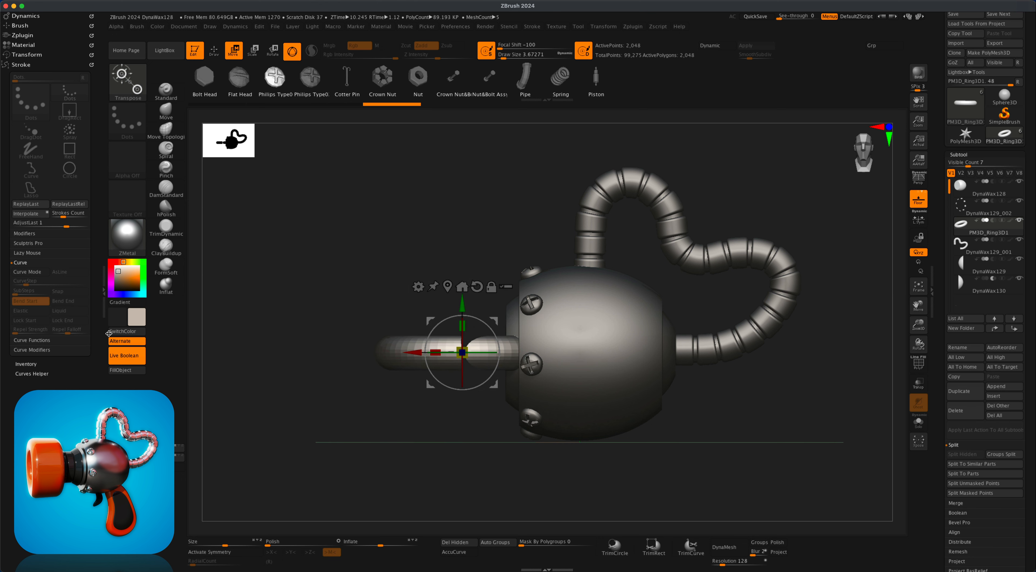
Toggle Live Boolean off and on again and examine the half-sphere subtool at the body's front.
{"action": "left_click", "coordinate": [128, 358]}
{"action": "left_click", "coordinate": [128, 357]}
{"action": "left_click", "coordinate": [128, 357]}
{"action": "left_click", "coordinate": [128, 358]}
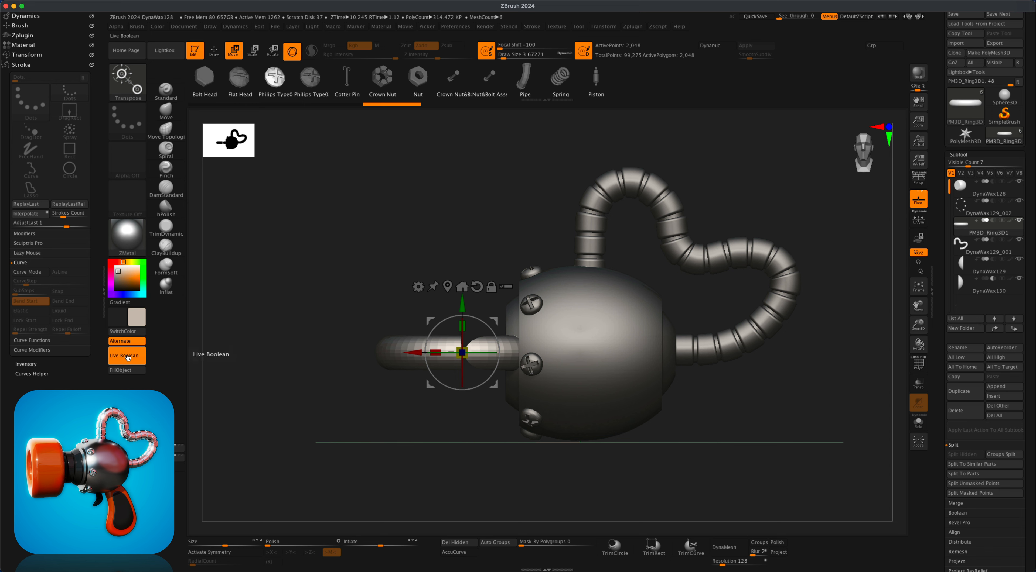
{"action": "left_click", "coordinate": [127, 358]}
{"action": "mouse_move", "coordinate": [988, 240]}
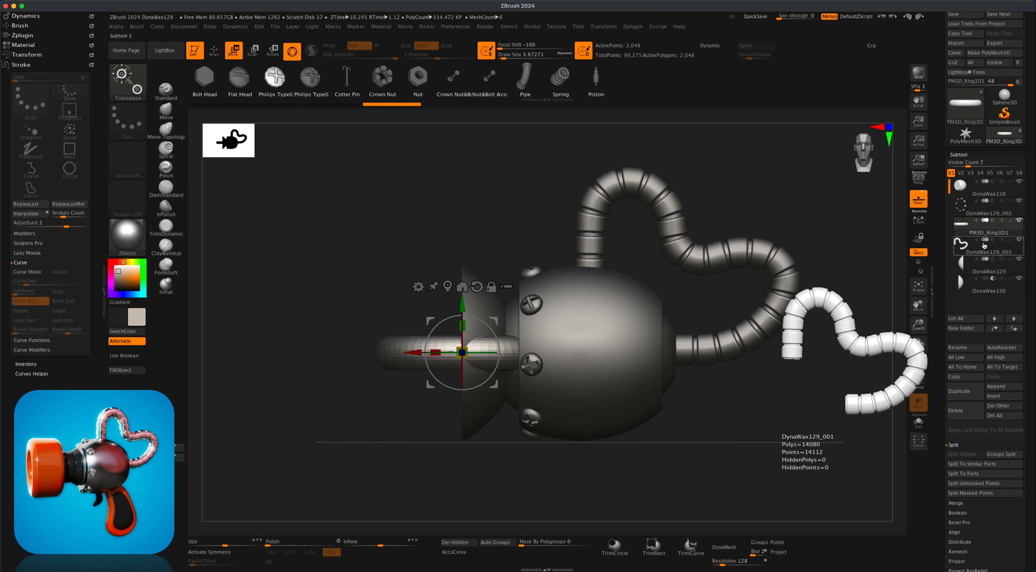
{"action": "mouse_move", "coordinate": [981, 267]}
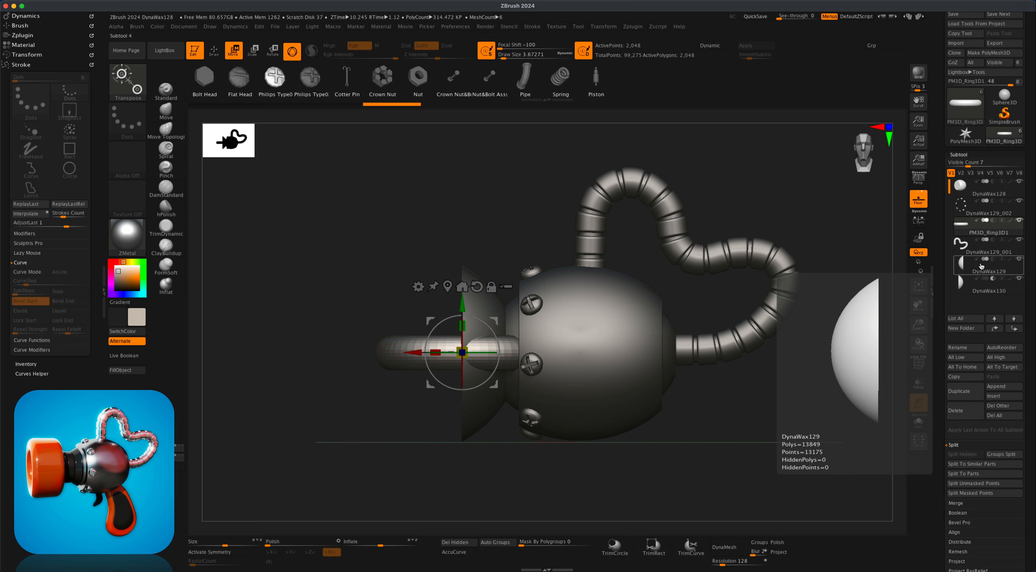
{"action": "left_click", "coordinate": [979, 266]}
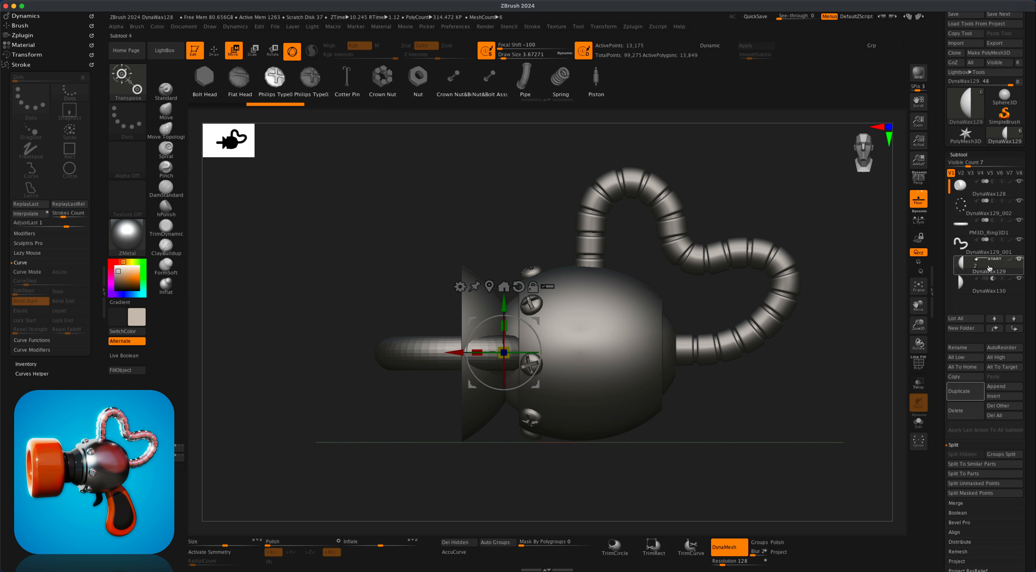
{"action": "mouse_move", "coordinate": [979, 266]}
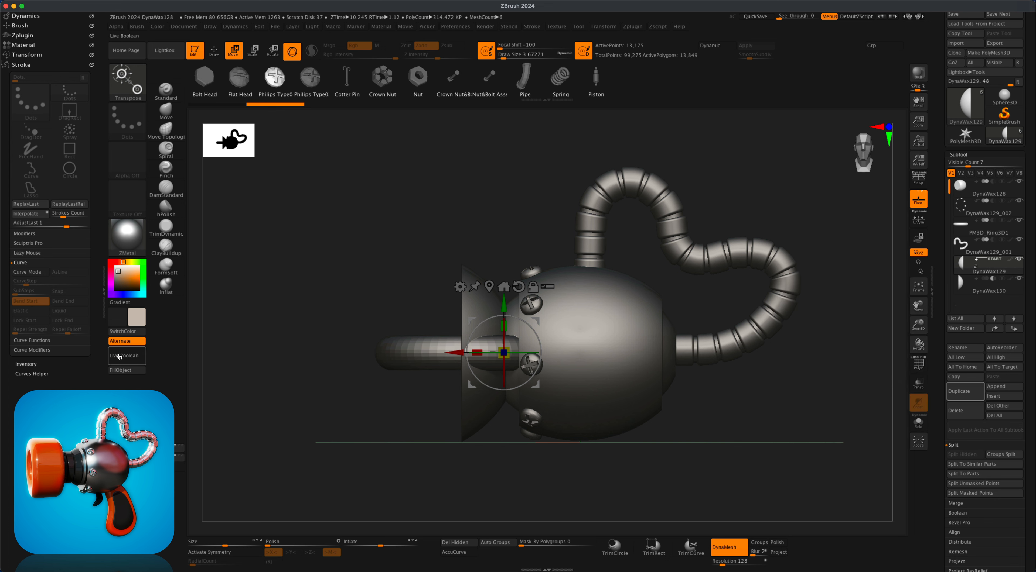
{"action": "left_click", "coordinate": [120, 356]}
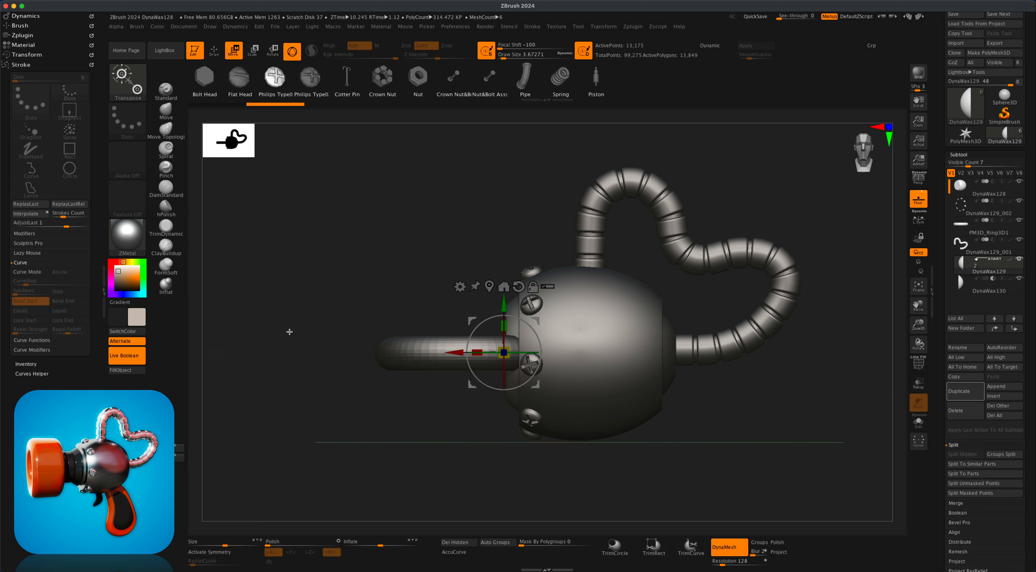
Move the ring farther in front of the body and rotate it 90 degrees so it stands upright facing the opening.
{"action": "left_click", "coordinate": [963, 225]}
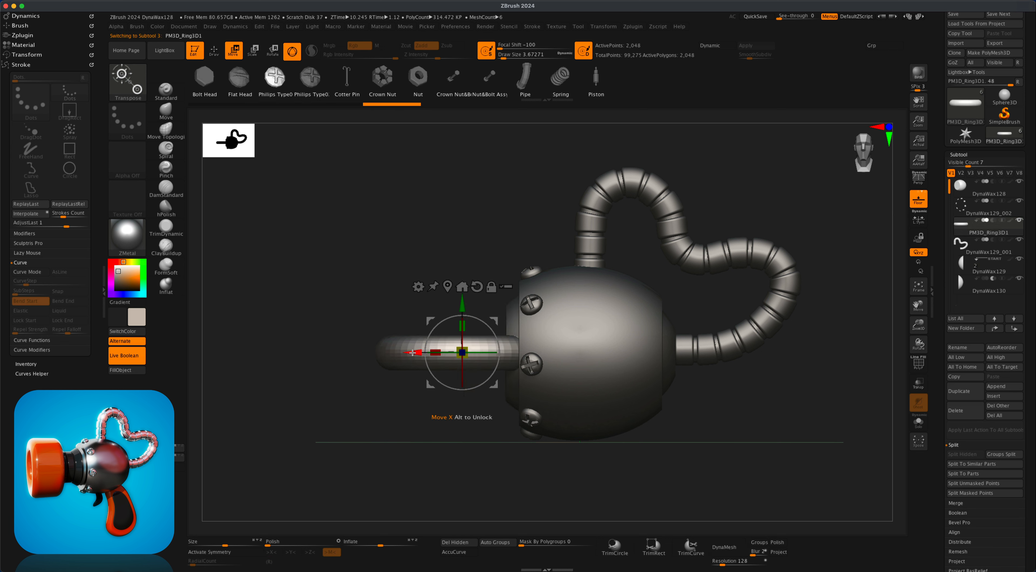
{"action": "mouse_move", "coordinate": [407, 354]}
{"action": "left_mouse_down"}
{"action": "mouse_move", "coordinate": [345, 354]}
{"action": "mouse_move", "coordinate": [389, 354]}
{"action": "left_mouse_up"}
{"action": "mouse_move", "coordinate": [467, 239]}
{"action": "left_mouse_down"}
{"action": "mouse_move", "coordinate": [477, 255]}
{"action": "mouse_move", "coordinate": [468, 241]}
{"action": "left_mouse_up"}
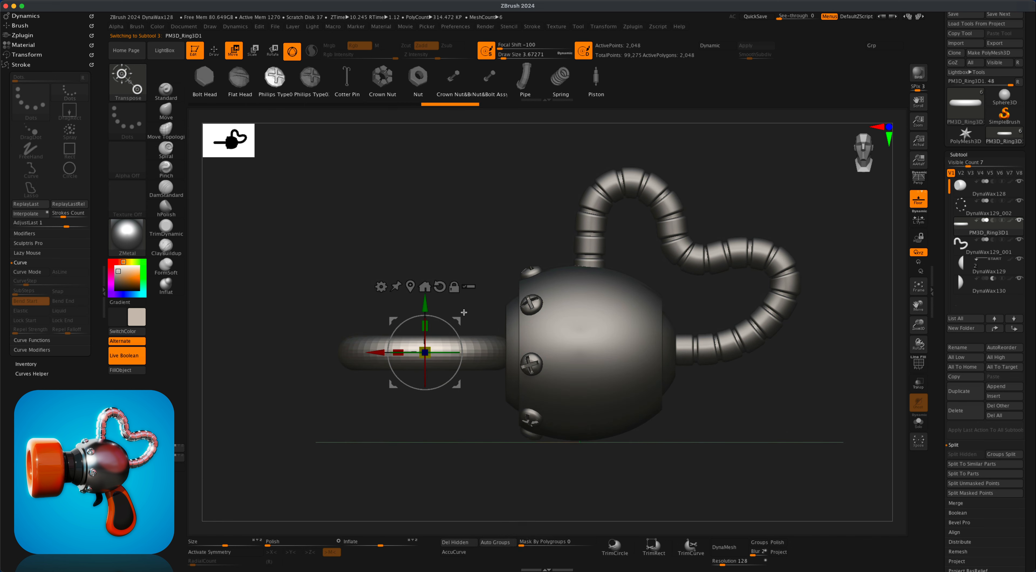
{"action": "key", "text": "shift"}
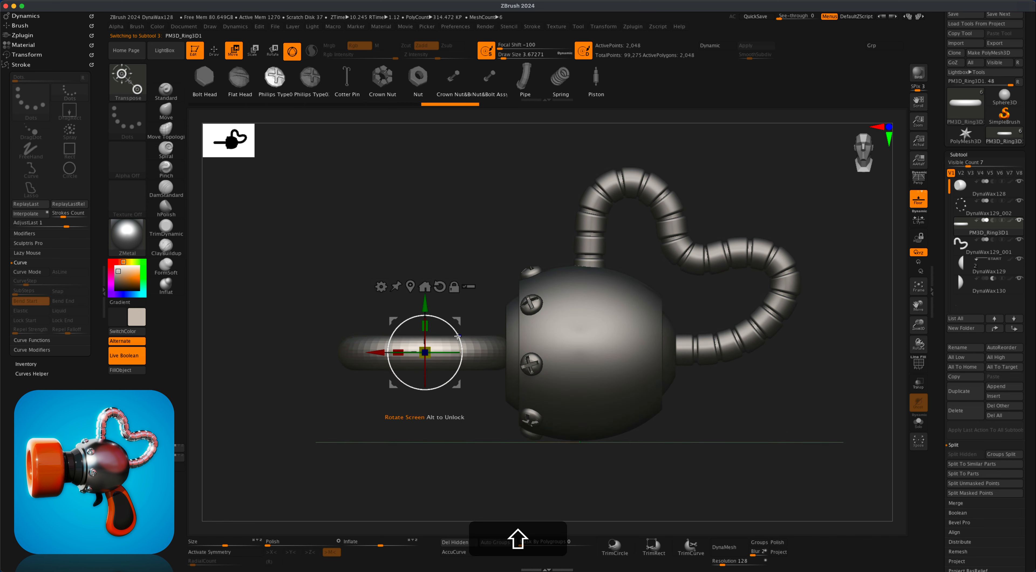
{"action": "left_click_drag", "start_coordinate": [458, 337], "coordinate": [409, 353], "text": "shift"}
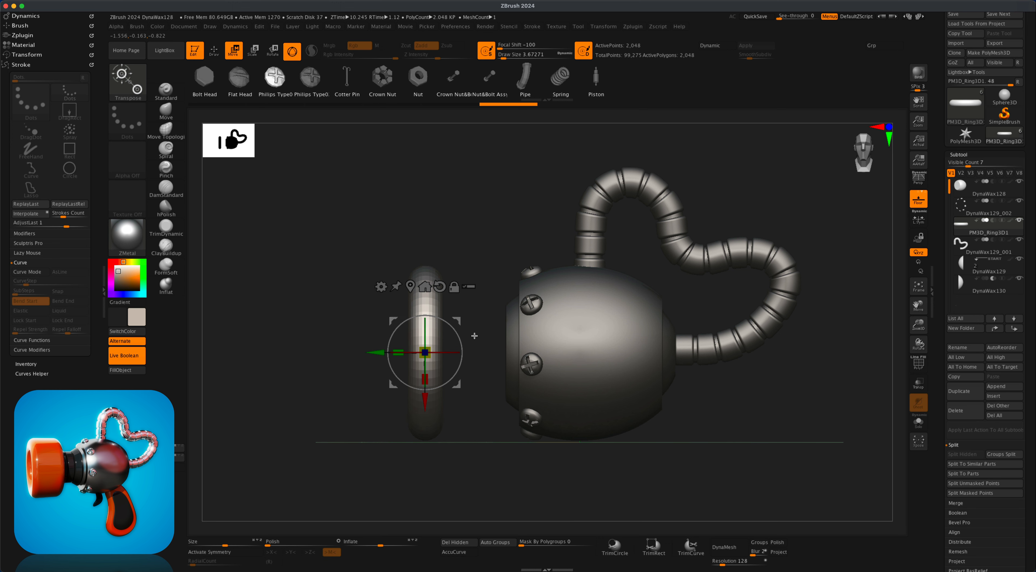
{"action": "mouse_move", "coordinate": [375, 353]}
{"action": "left_mouse_down"}
{"action": "mouse_move", "coordinate": [435, 356]}
{"action": "mouse_move", "coordinate": [378, 351]}
{"action": "left_mouse_up"}
{"action": "left_click_drag", "start_coordinate": [337, 406], "coordinate": [340, 394], "text": "alt"}
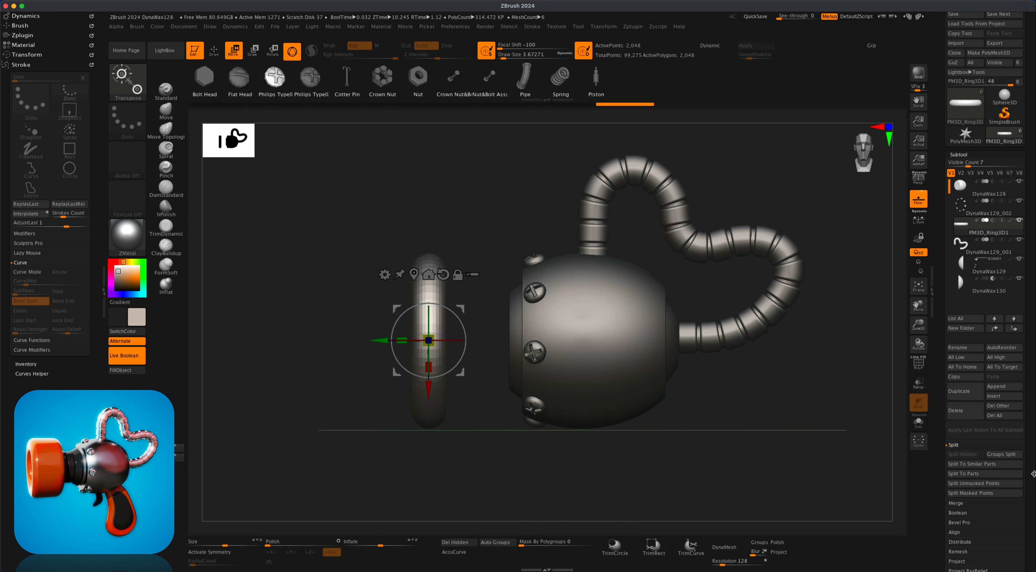
ZRemesh the ring with adaptive density off, a Target Polygons Count of 1 and an AdaptiveSize of 0.
{"action": "scroll", "coordinate": [1032, 427], "scroll_direction": "down", "scroll_amount": 5}
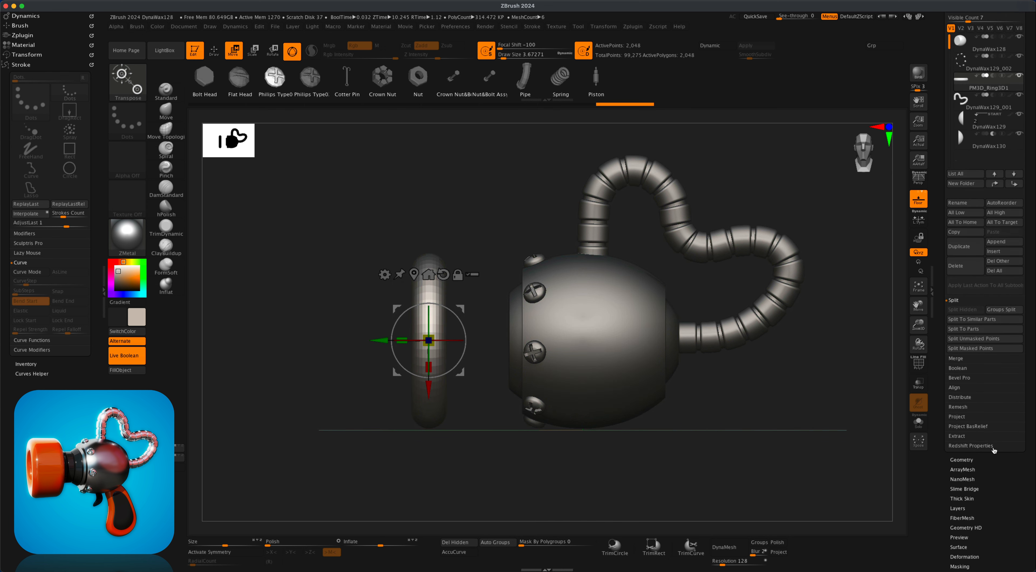
{"action": "left_click", "coordinate": [961, 460]}
{"action": "left_click", "coordinate": [967, 307]}
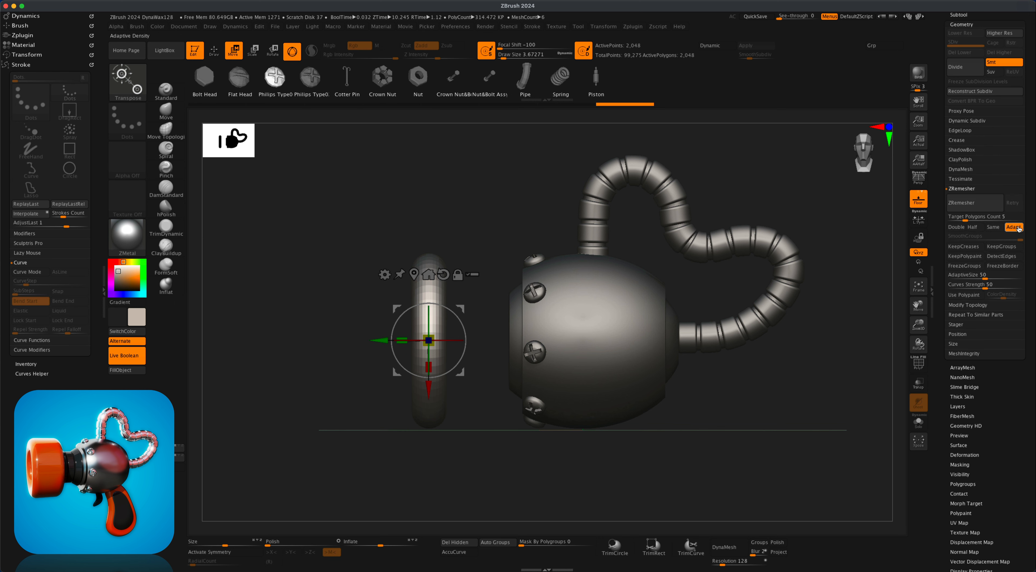
{"action": "left_click", "coordinate": [994, 217]}
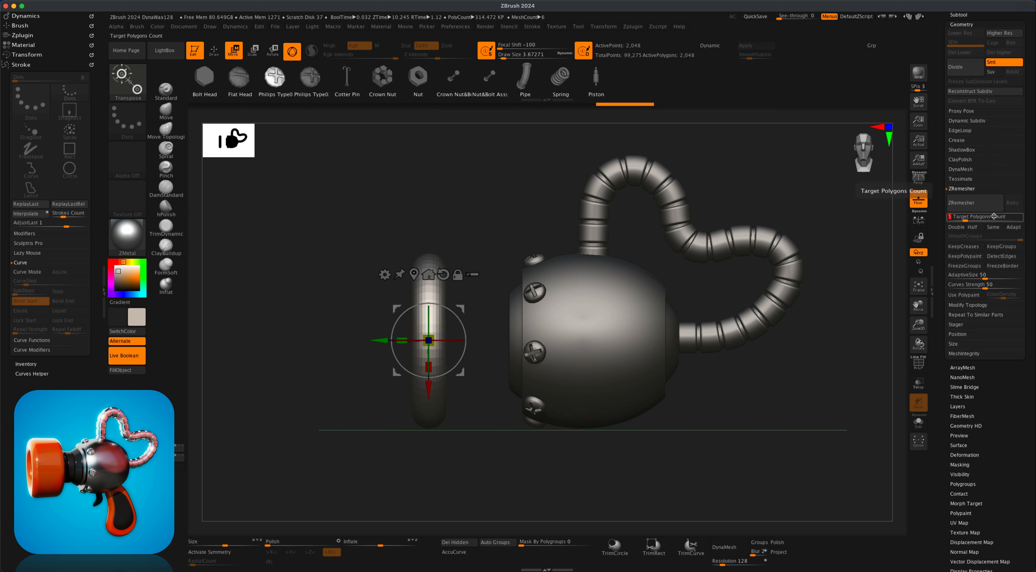
{"action": "type", "text": "1"}
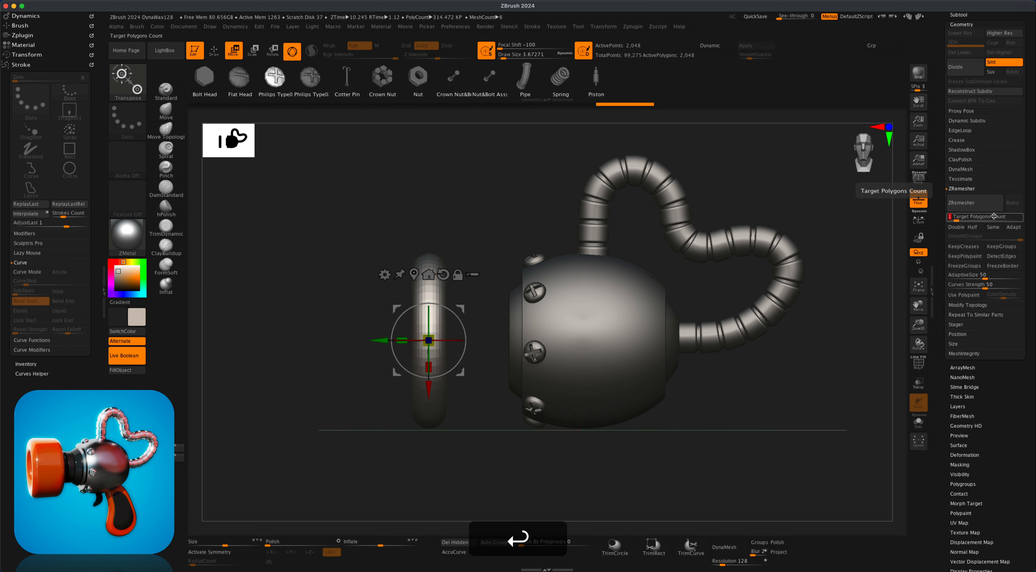
{"action": "left_click", "coordinate": [982, 275]}
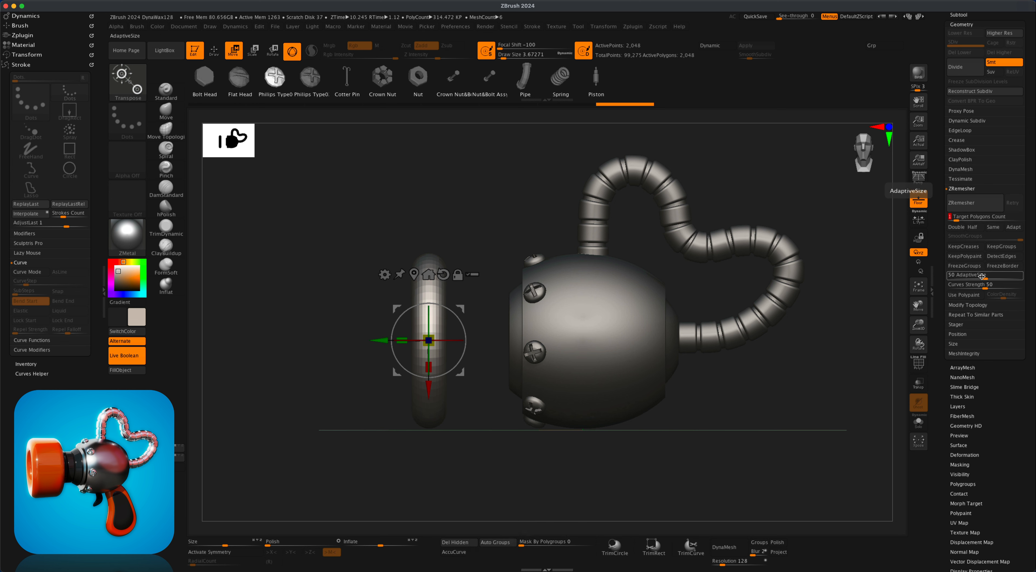
{"action": "type", "text": "0"}
{"action": "key", "text": "Return"}
{"action": "left_click", "coordinate": [951, 284]}
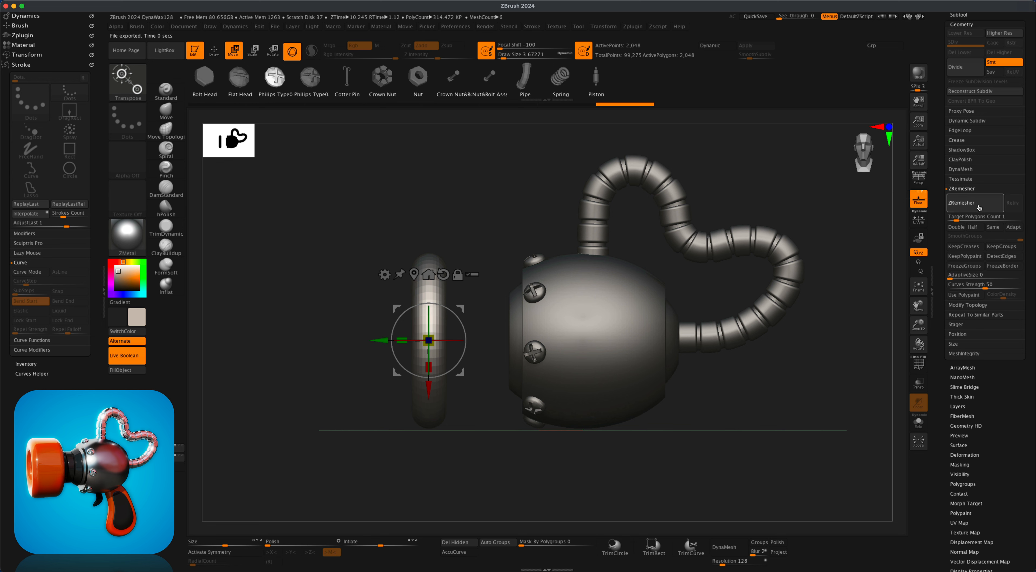
{"action": "left_click", "coordinate": [979, 208]}
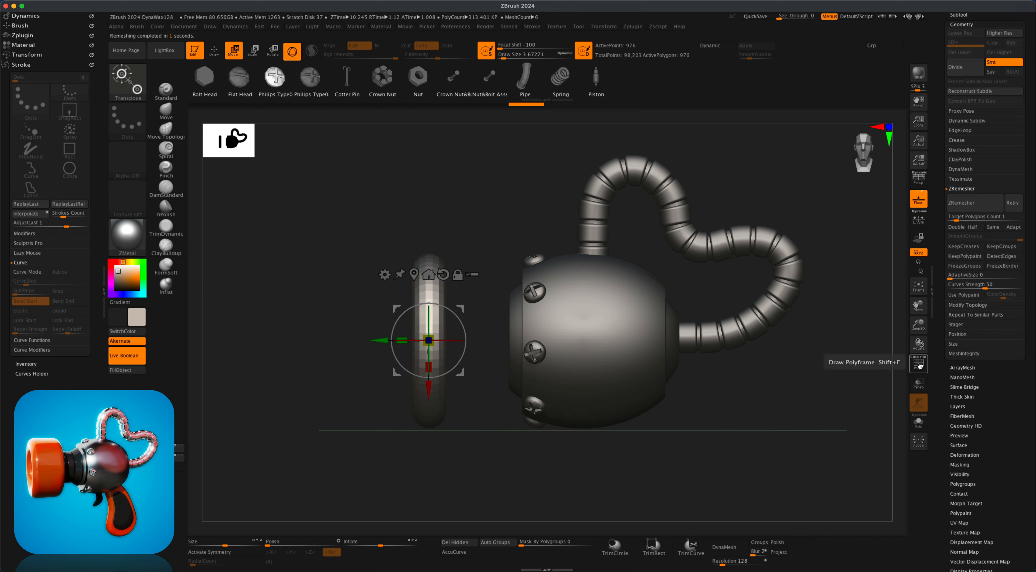
Check the ring's polyframe, widen the ring into a broad barrel along its axis with the Extender deformer, and accept the result.
{"action": "left_click", "coordinate": [920, 365]}
{"action": "left_click_drag", "start_coordinate": [477, 410], "coordinate": [803, 368]}
{"action": "left_click", "coordinate": [917, 366]}
{"action": "left_click_drag", "start_coordinate": [825, 426], "coordinate": [452, 434]}
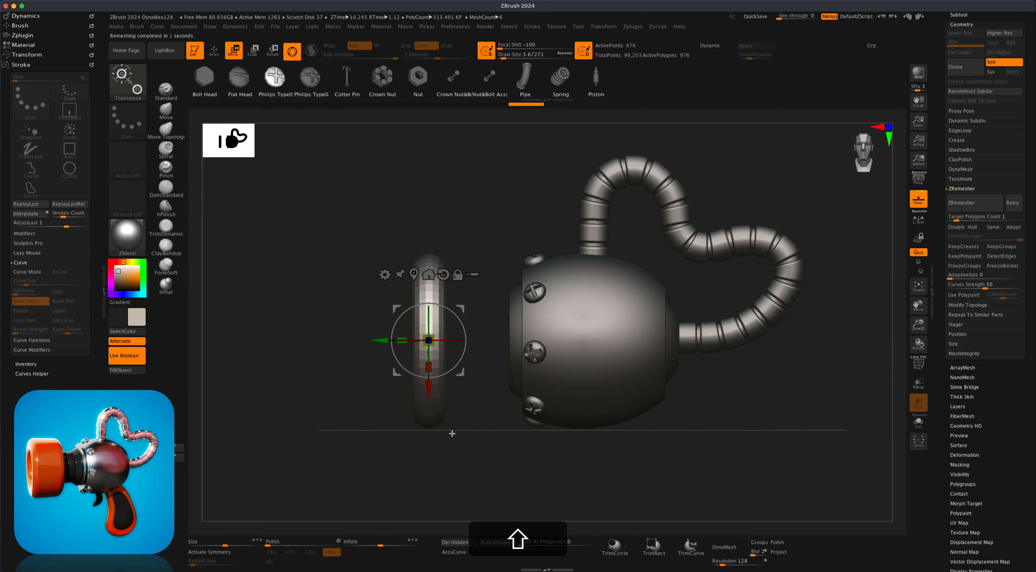
{"action": "left_click_drag", "start_coordinate": [328, 311], "coordinate": [329, 309], "text": "alt"}
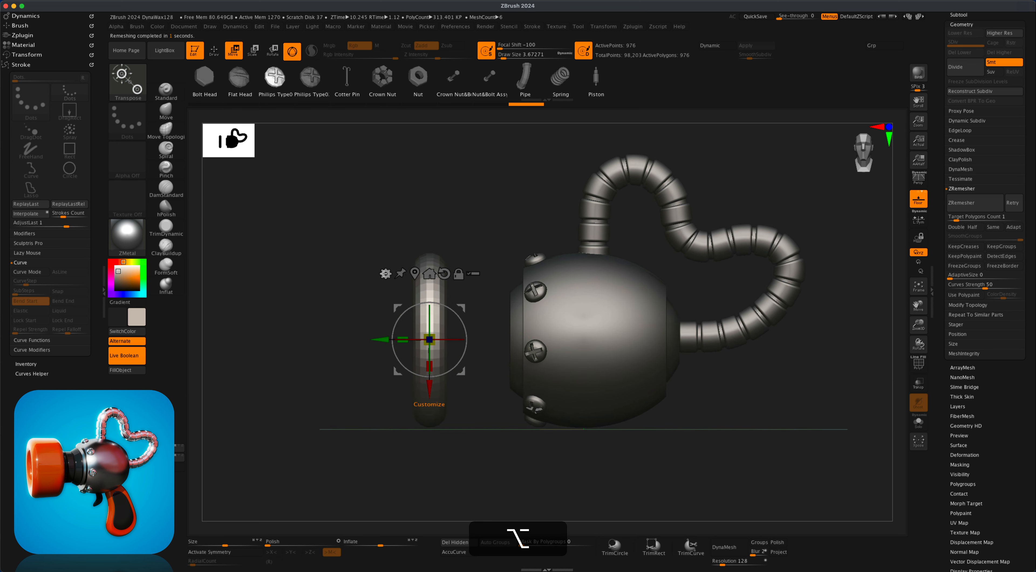
{"action": "left_click", "coordinate": [385, 274]}
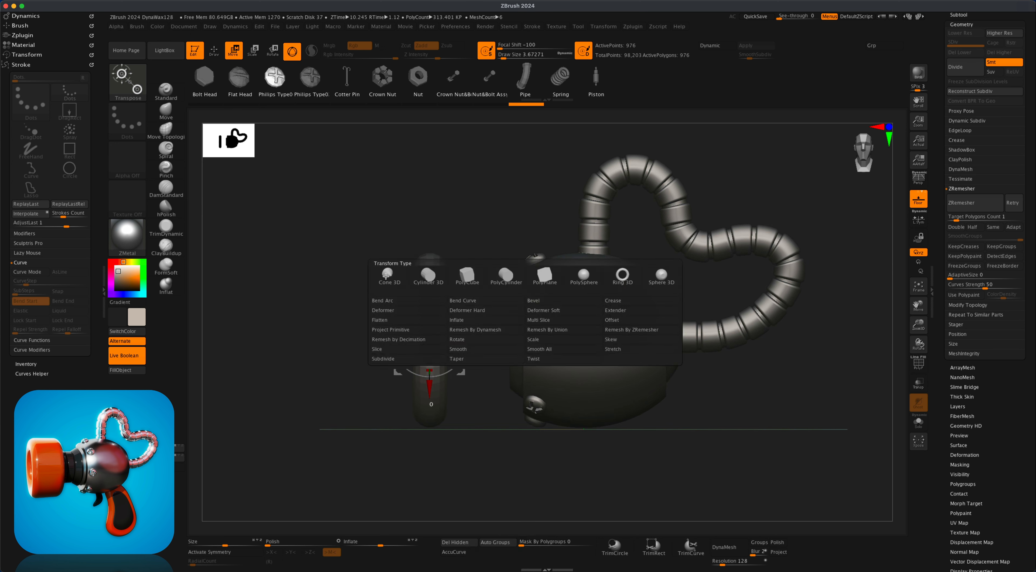
{"action": "left_click", "coordinate": [642, 312]}
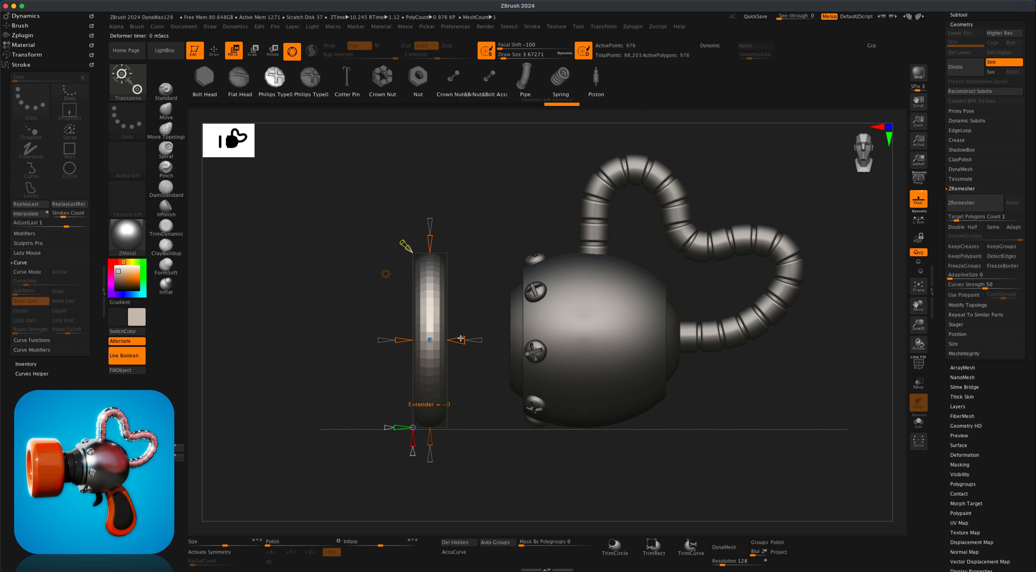
{"action": "left_click_drag", "start_coordinate": [461, 339], "coordinate": [474, 338]}
{"action": "left_click_drag", "start_coordinate": [493, 208], "coordinate": [500, 208]}
{"action": "left_click", "coordinate": [384, 275]}
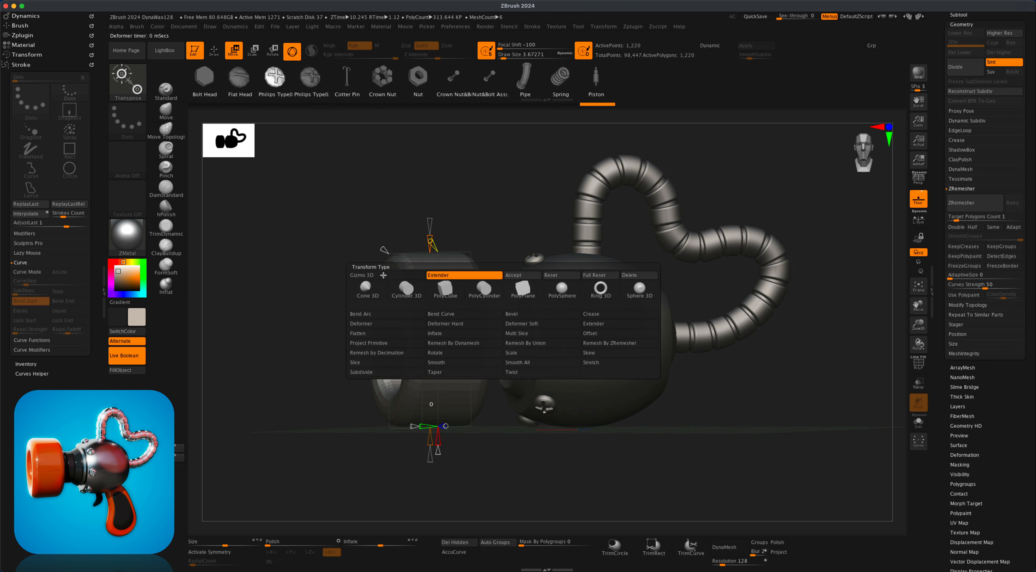
{"action": "left_click", "coordinate": [514, 275]}
Turn on Dynamic Subdiv for the widened barrel ring and adjust its SmoothSubdiv level.
{"action": "left_click_drag", "start_coordinate": [503, 231], "coordinate": [372, 317]}
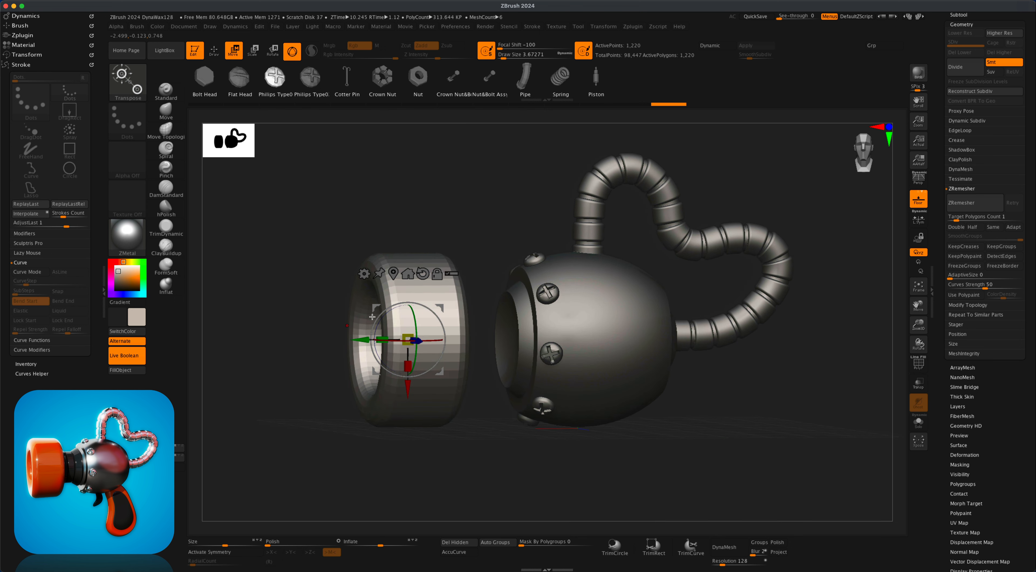
{"action": "left_click_drag", "start_coordinate": [1030, 320], "coordinate": [1029, 364]}
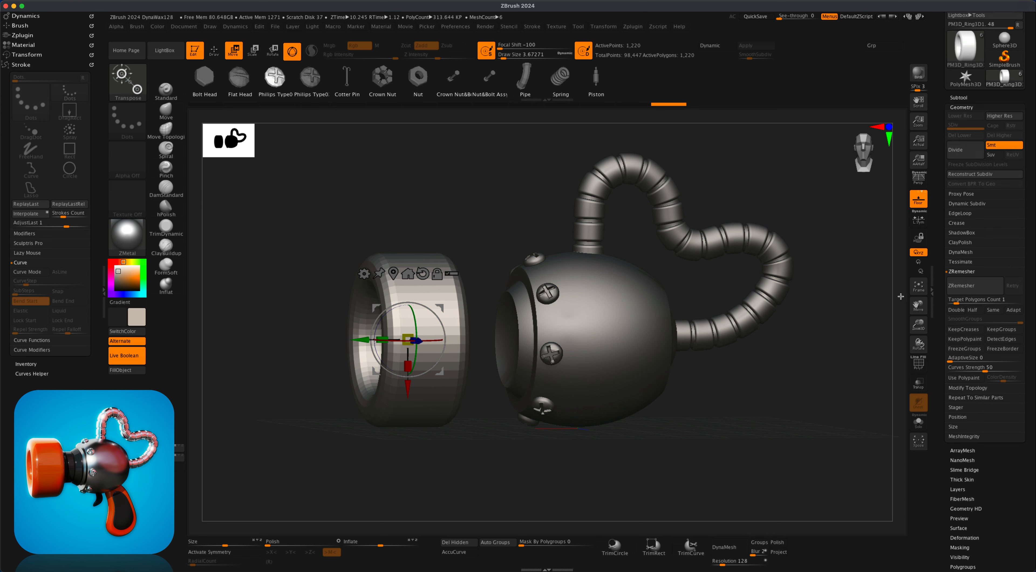
{"action": "left_click", "coordinate": [962, 203]}
{"action": "left_click", "coordinate": [960, 213]}
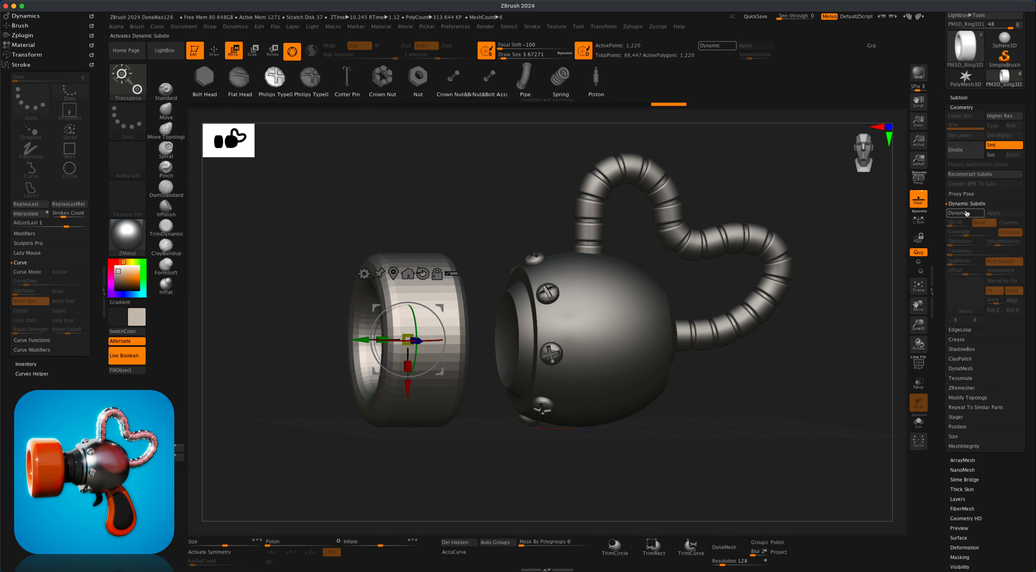
{"action": "left_click_drag", "start_coordinate": [806, 386], "coordinate": [809, 386]}
{"action": "left_click_drag", "start_coordinate": [997, 242], "coordinate": [1000, 243]}
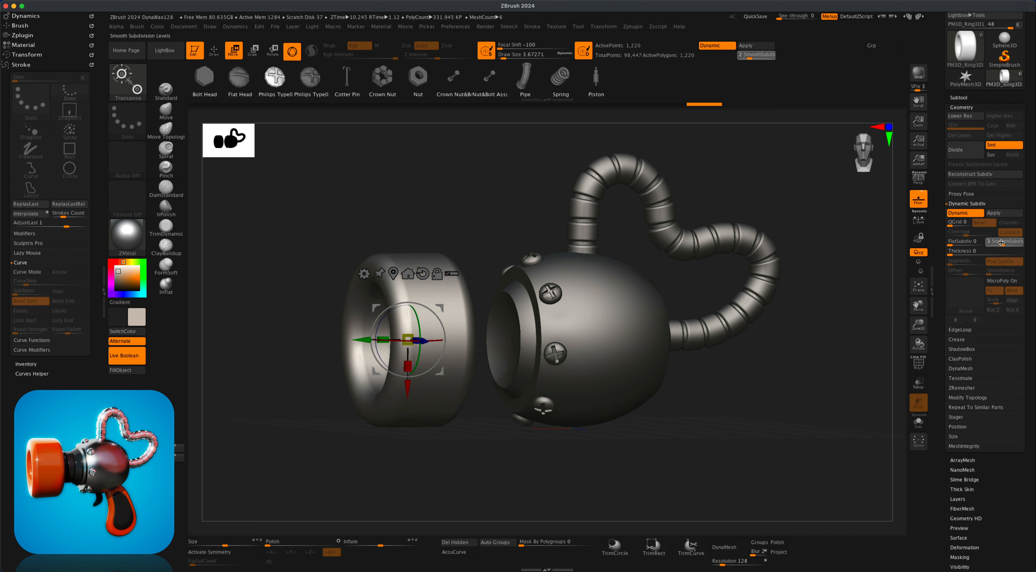
{"action": "left_click_drag", "start_coordinate": [541, 455], "coordinate": [737, 446]}
Switch to Draw mode and duplicate the barrel ring subtool.
{"action": "left_click", "coordinate": [211, 98]}
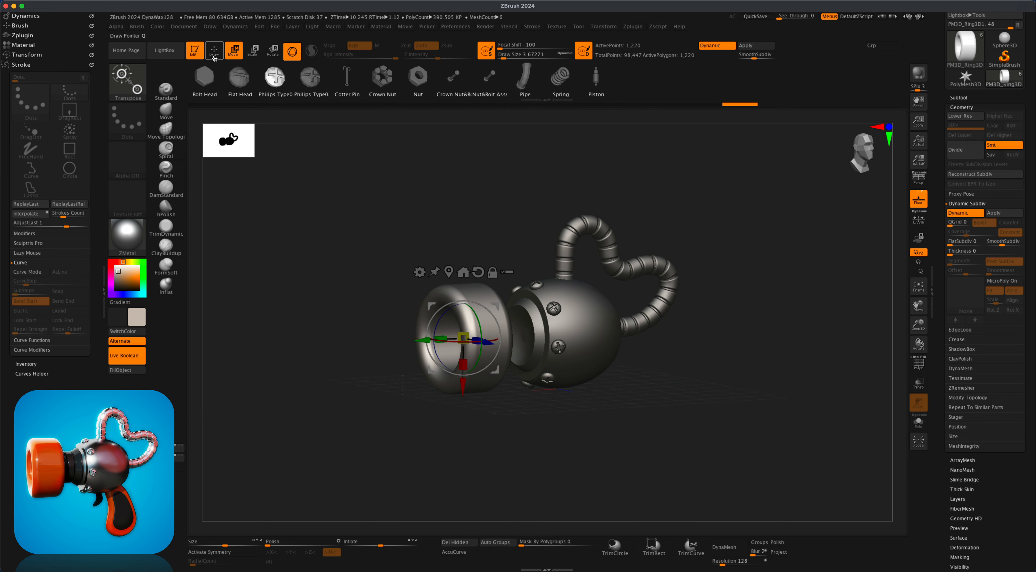
{"action": "mouse_move", "coordinate": [488, 437]}
{"action": "left_mouse_down"}
{"action": "mouse_move", "coordinate": [527, 431]}
{"action": "mouse_move", "coordinate": [479, 436]}
{"action": "mouse_move", "coordinate": [525, 453]}
{"action": "mouse_move", "coordinate": [592, 449]}
{"action": "mouse_move", "coordinate": [575, 447]}
{"action": "left_mouse_up"}
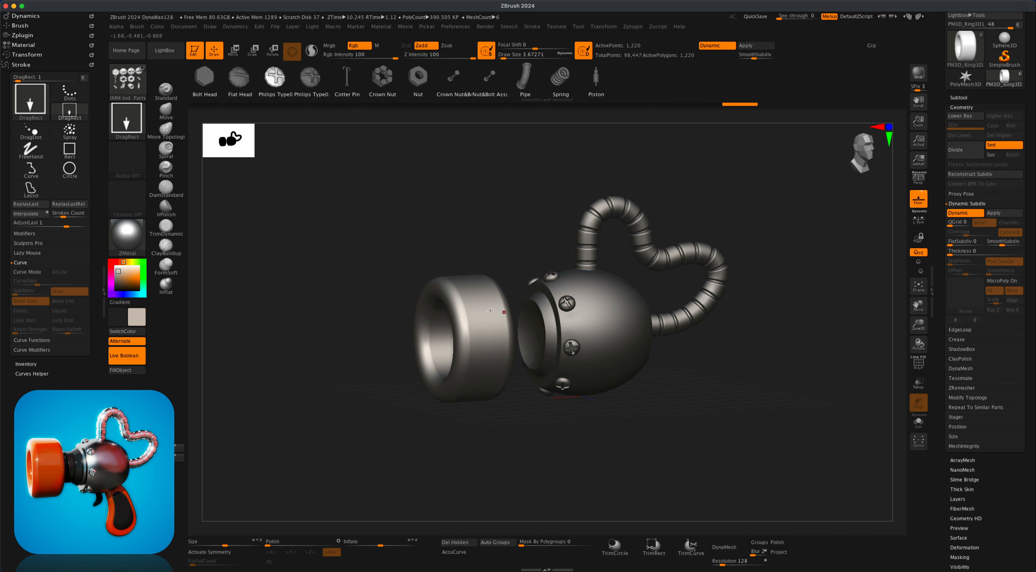
{"action": "left_click_drag", "start_coordinate": [494, 473], "coordinate": [488, 473]}
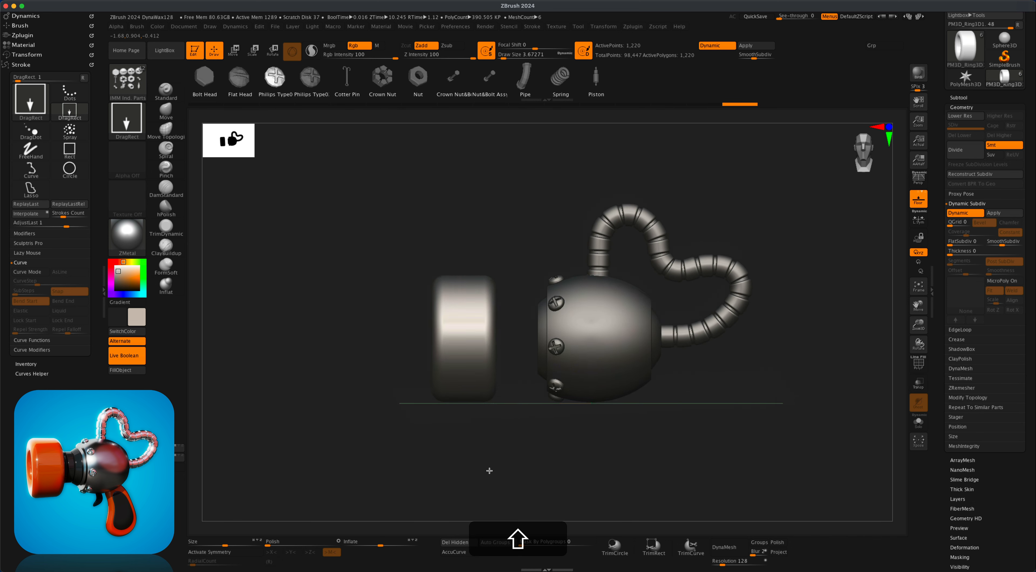
{"action": "left_click_drag", "start_coordinate": [525, 442], "coordinate": [570, 327]}
{"action": "left_click_drag", "start_coordinate": [678, 430], "coordinate": [660, 428]}
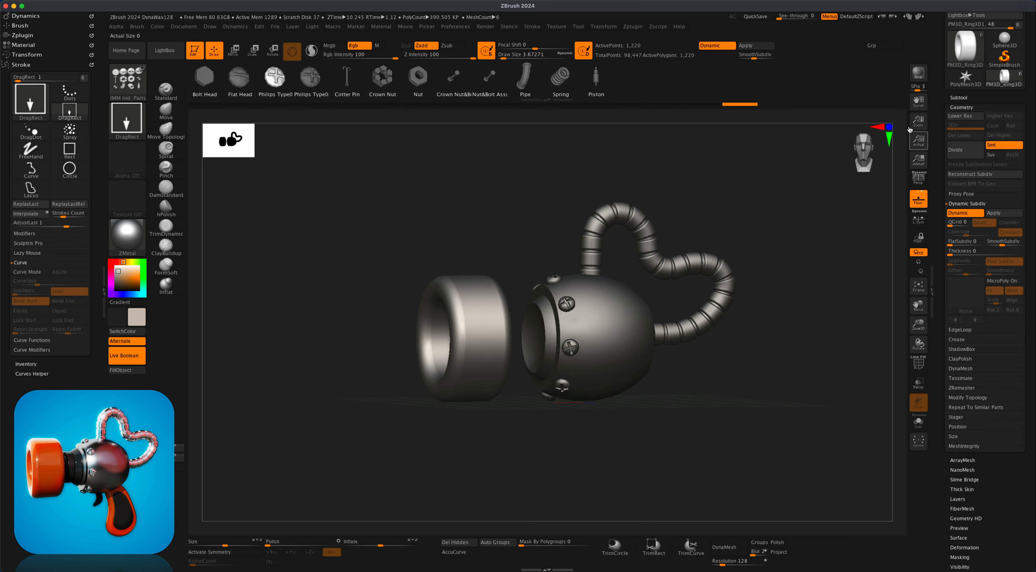
{"action": "left_click", "coordinate": [957, 98]}
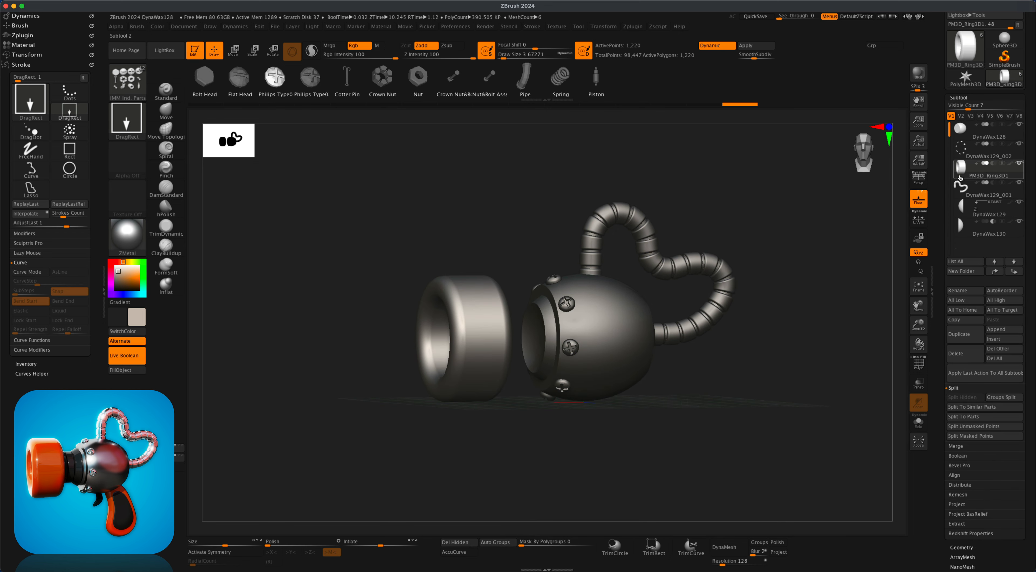
{"action": "left_click_drag", "start_coordinate": [823, 258], "coordinate": [819, 258]}
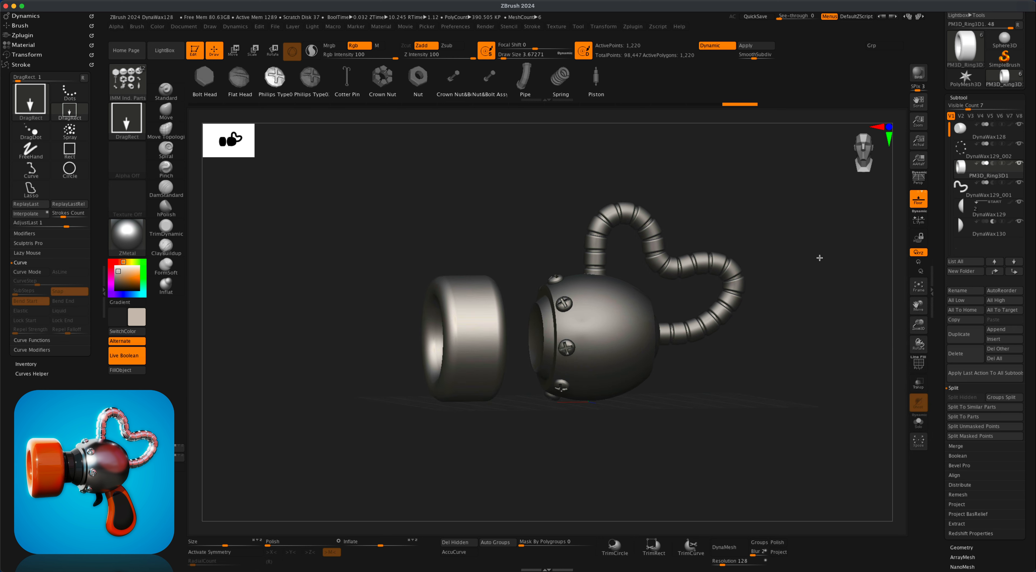
{"action": "mouse_move", "coordinate": [976, 169]}
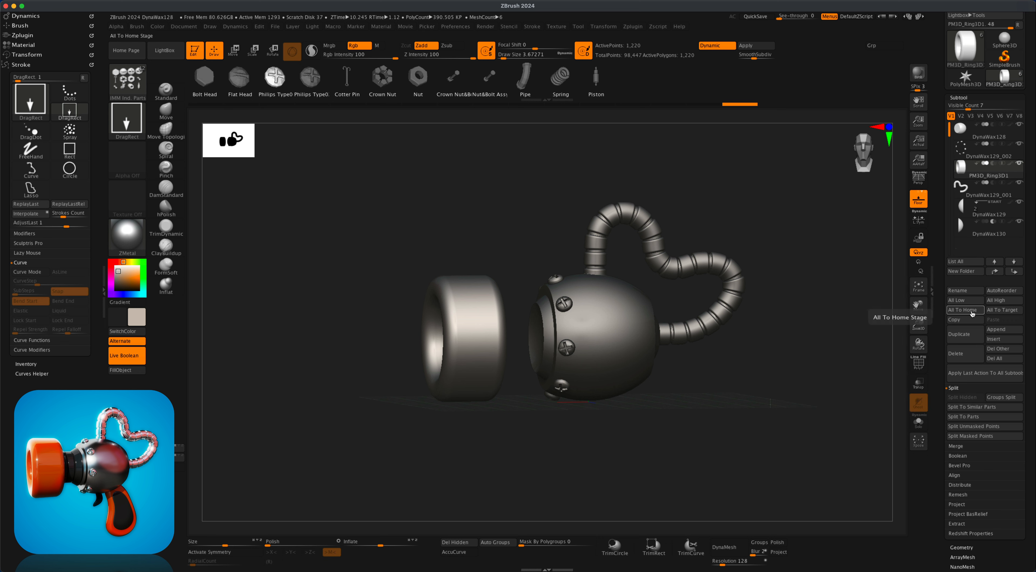
{"action": "left_click", "coordinate": [958, 334]}
{"action": "left_click_drag", "start_coordinate": [828, 349], "coordinate": [821, 353], "text": "shift"}
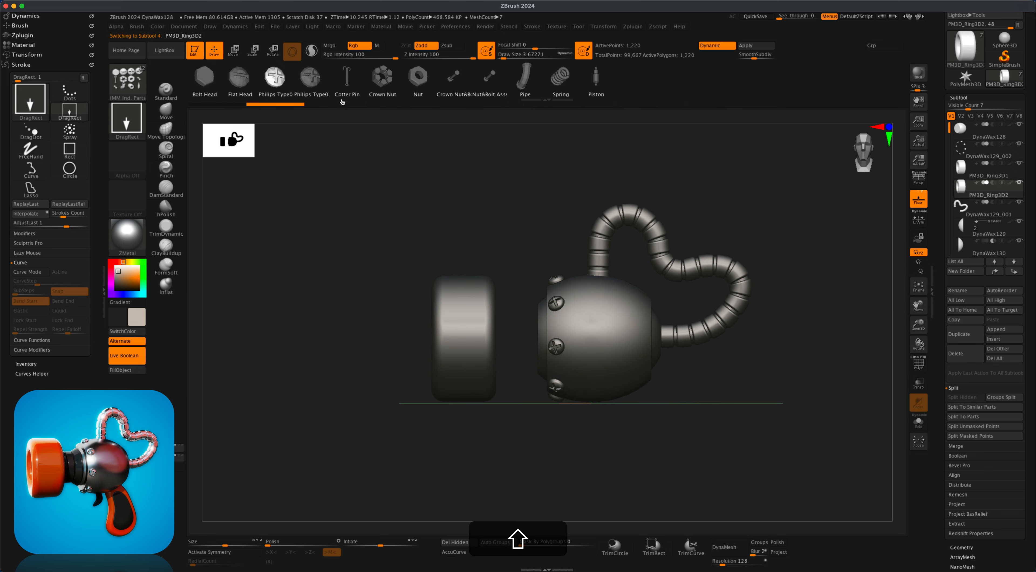
Reduce the duplicated ring to a narrow neck ring behind the barrel and copy it twice along the axis toward the body.
{"action": "left_click", "coordinate": [233, 51]}
{"action": "left_click_drag", "start_coordinate": [407, 339], "coordinate": [451, 338]}
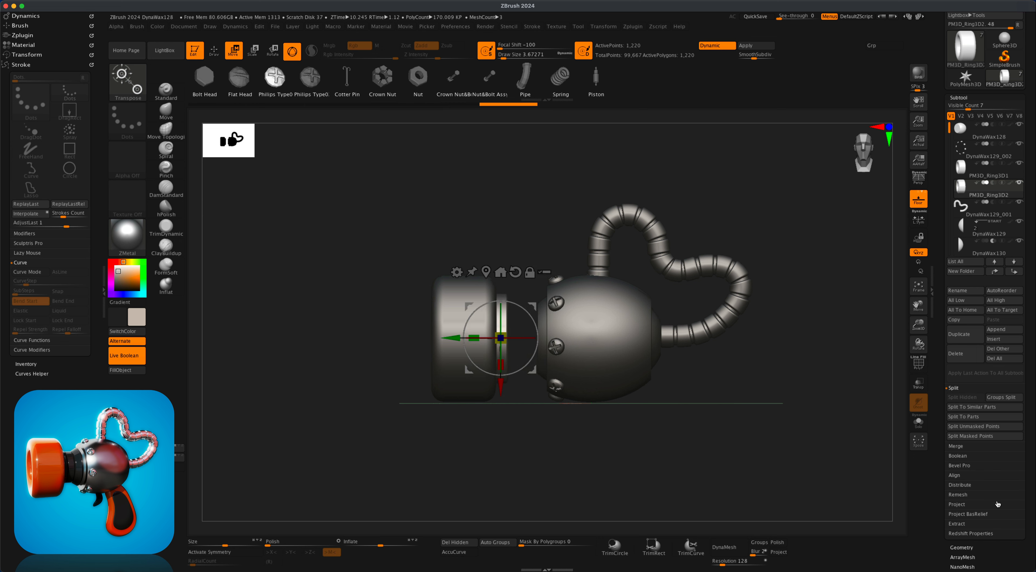
{"action": "left_click_drag", "start_coordinate": [448, 338], "coordinate": [462, 339], "text": "super"}
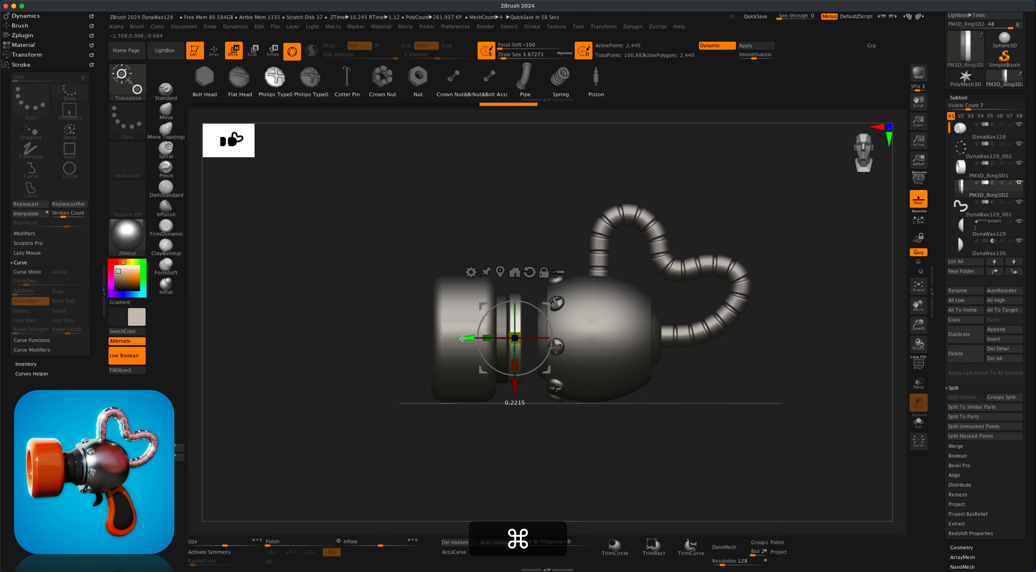
{"action": "left_click_drag", "start_coordinate": [462, 339], "coordinate": [481, 341], "text": "super"}
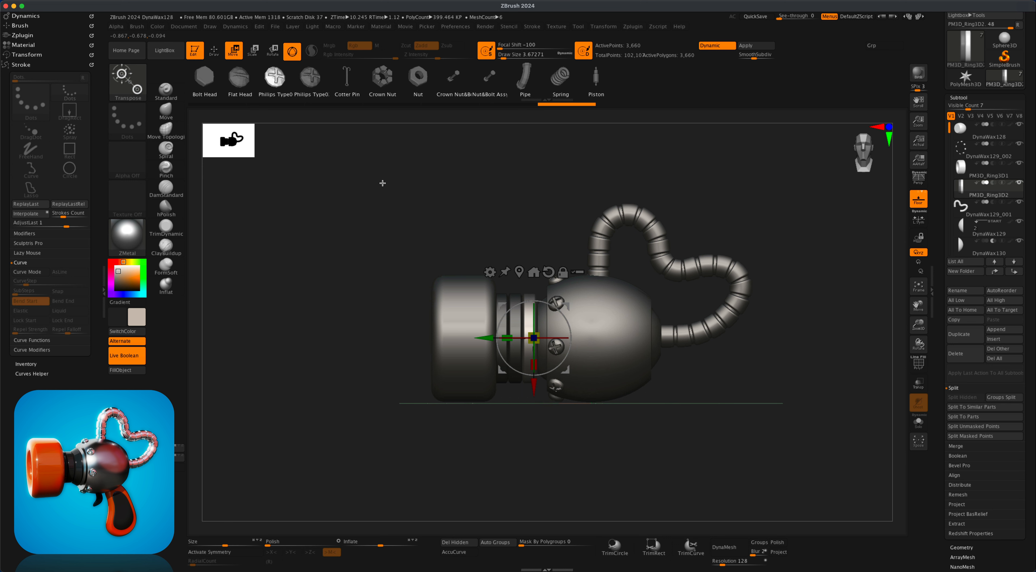
Clear the mask, centre the gizmo on the three neck rings and fit them into the gap between barrel and body.
{"action": "left_click_drag", "start_coordinate": [374, 180], "coordinate": [421, 231], "text": "super"}
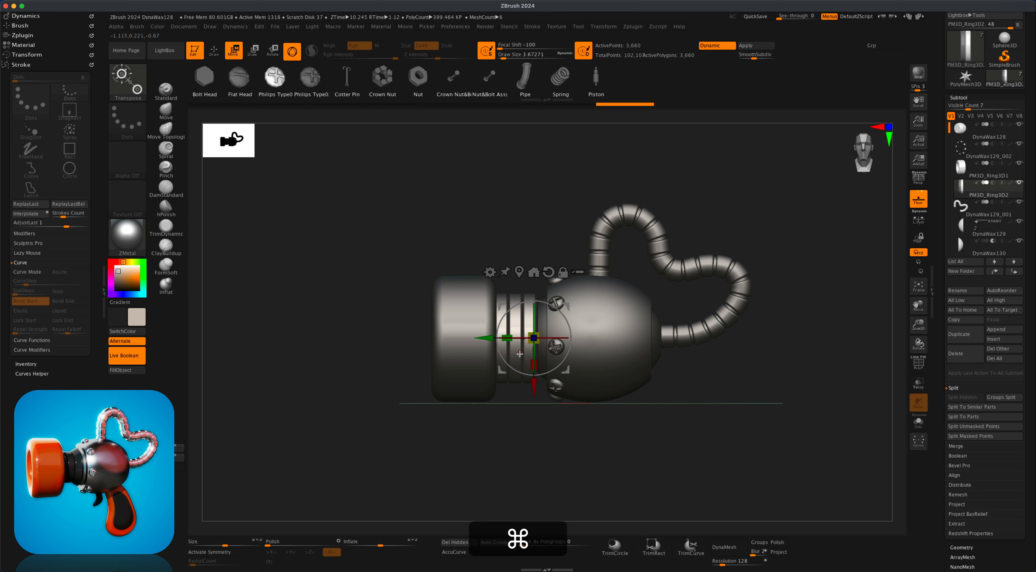
{"action": "left_click", "coordinate": [519, 273]}
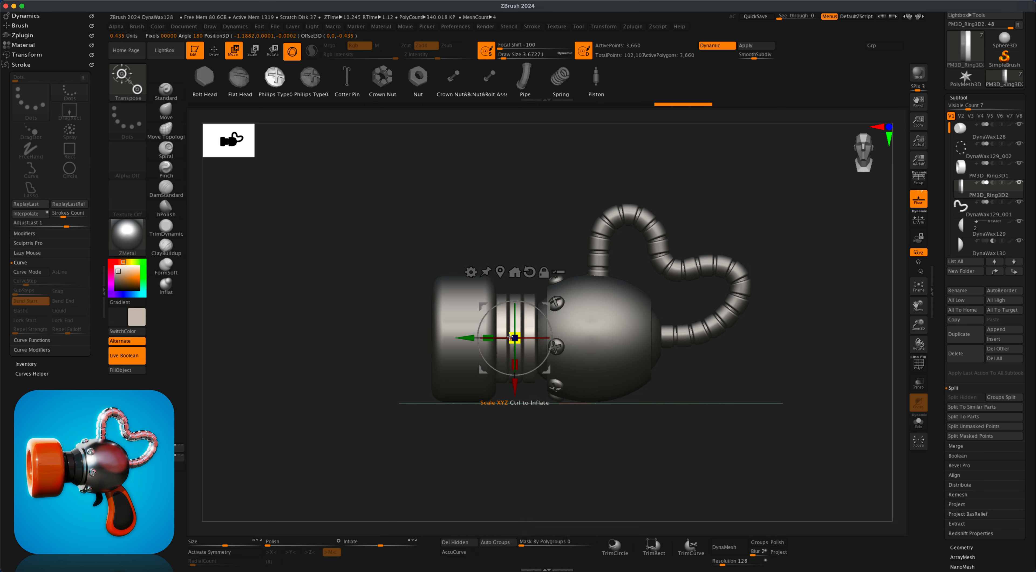
{"action": "mouse_move", "coordinate": [467, 338]}
{"action": "left_mouse_down"}
{"action": "mouse_move", "coordinate": [458, 339]}
{"action": "mouse_move", "coordinate": [468, 338]}
{"action": "left_mouse_up"}
{"action": "mouse_move", "coordinate": [703, 428]}
{"action": "left_mouse_down", "text": "alt"}
{"action": "mouse_move", "coordinate": [677, 421]}
{"action": "mouse_move", "coordinate": [703, 425]}
{"action": "mouse_move", "coordinate": [685, 430]}
{"action": "left_mouse_up", "text": "alt"}
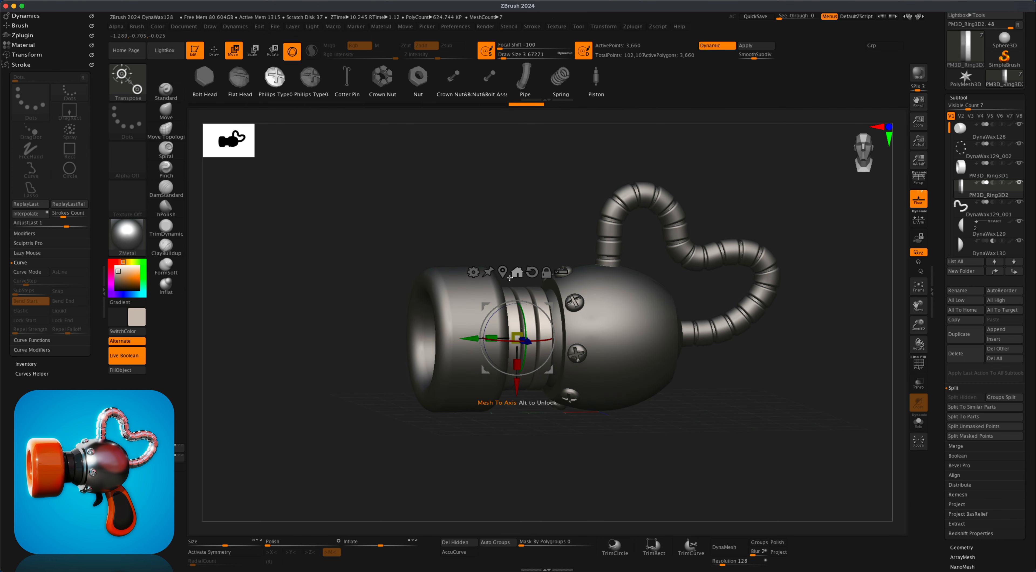
{"action": "mouse_move", "coordinate": [819, 396]}
{"action": "left_mouse_down"}
{"action": "mouse_move", "coordinate": [800, 397]}
{"action": "mouse_move", "coordinate": [819, 404]}
{"action": "mouse_move", "coordinate": [809, 400]}
{"action": "left_mouse_up"}
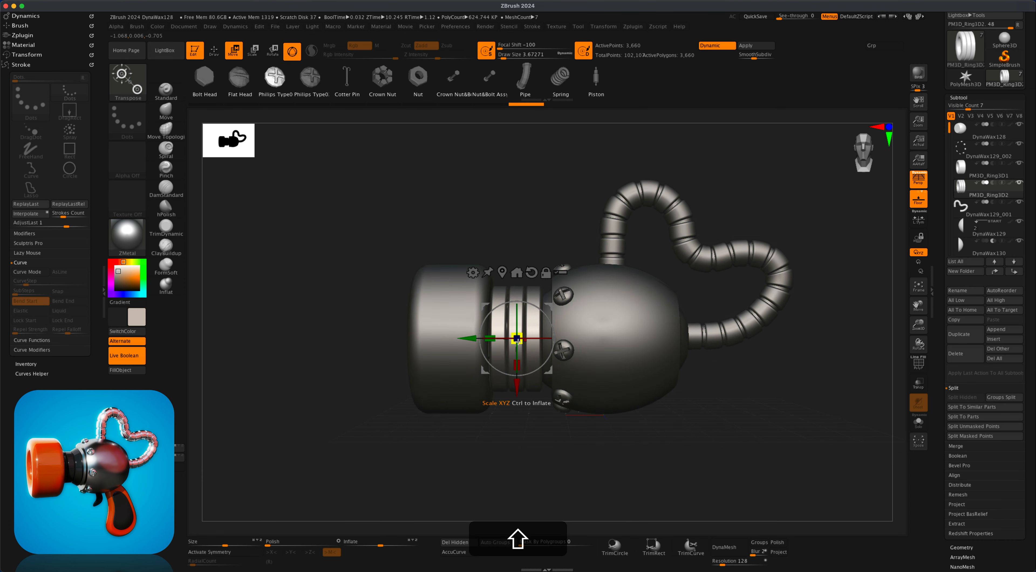
{"action": "left_click_drag", "start_coordinate": [493, 336], "coordinate": [490, 336]}
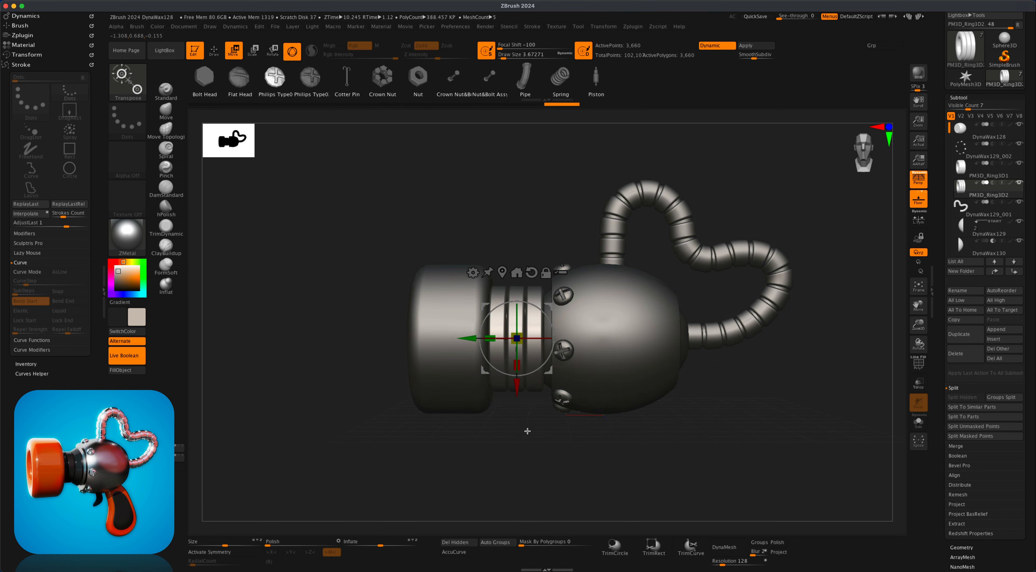
{"action": "left_click_drag", "start_coordinate": [514, 439], "coordinate": [543, 448]}
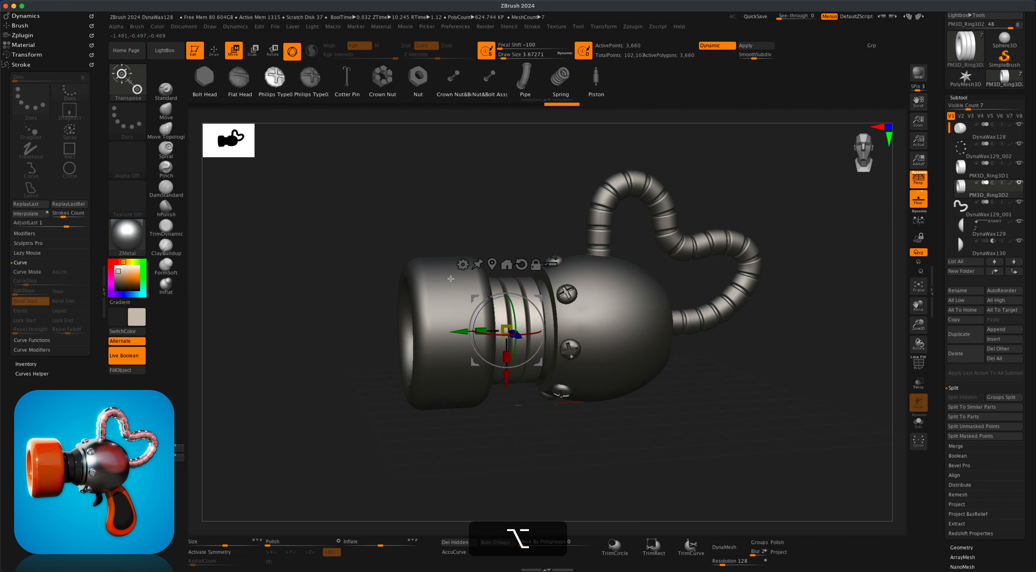
Add a Deformer to the neck rings and isolate its middle column of control points in side view without perspective.
{"action": "left_click", "coordinate": [464, 265]}
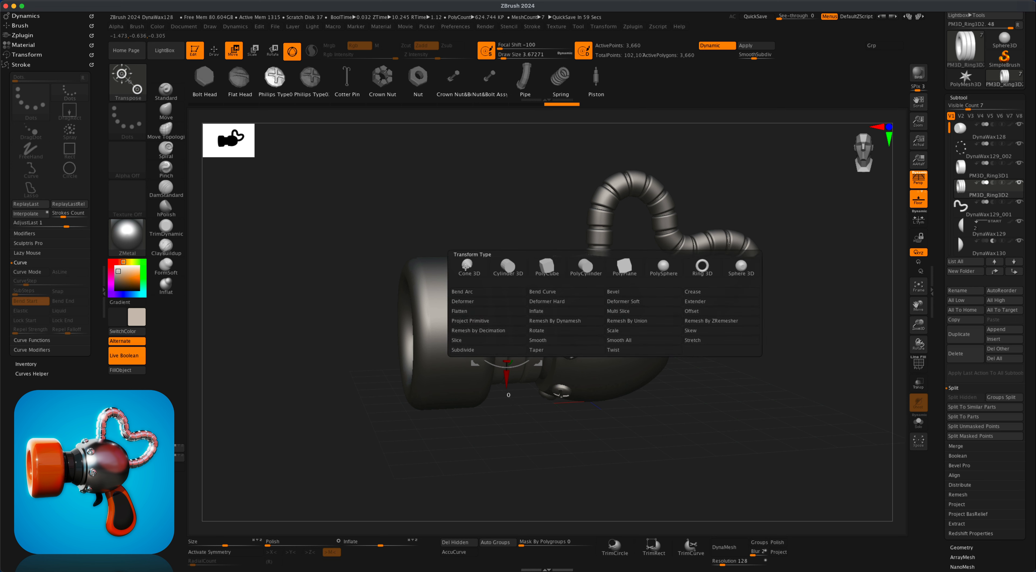
{"action": "left_click", "coordinate": [470, 303]}
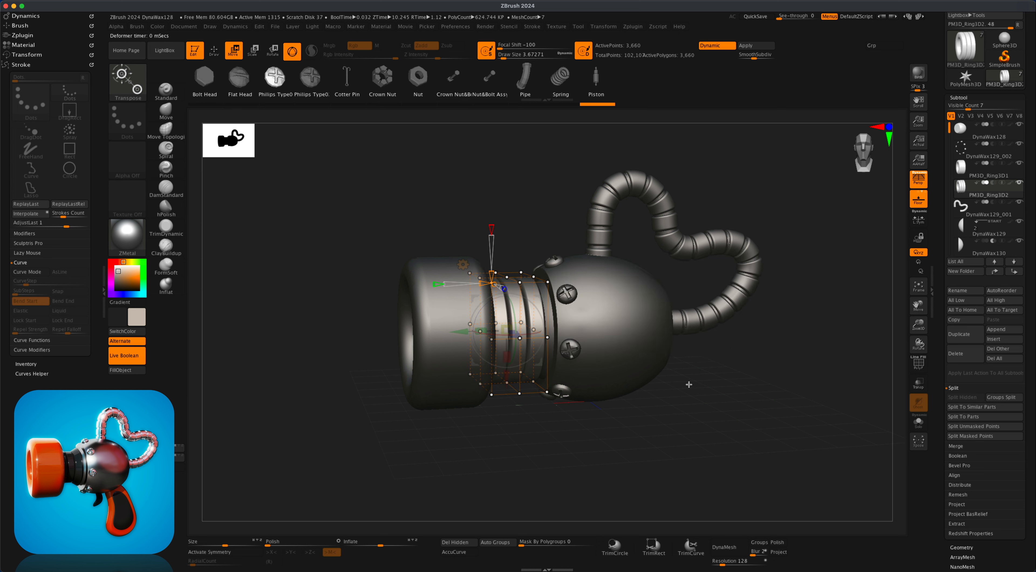
{"action": "left_click_drag", "start_coordinate": [721, 389], "coordinate": [865, 265]}
{"action": "left_click", "coordinate": [917, 189]}
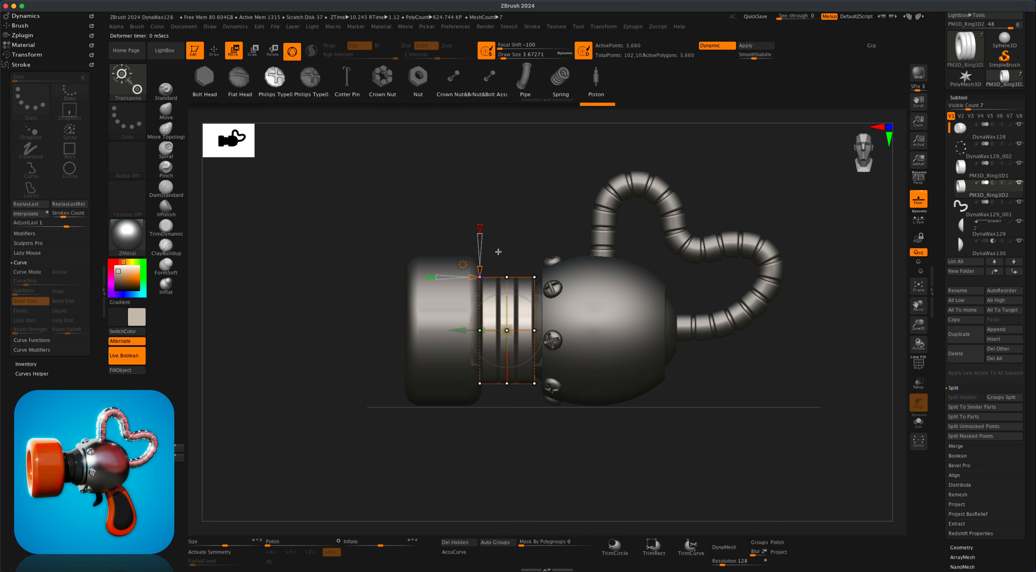
{"action": "left_click_drag", "start_coordinate": [497, 243], "coordinate": [515, 410], "text": "super"}
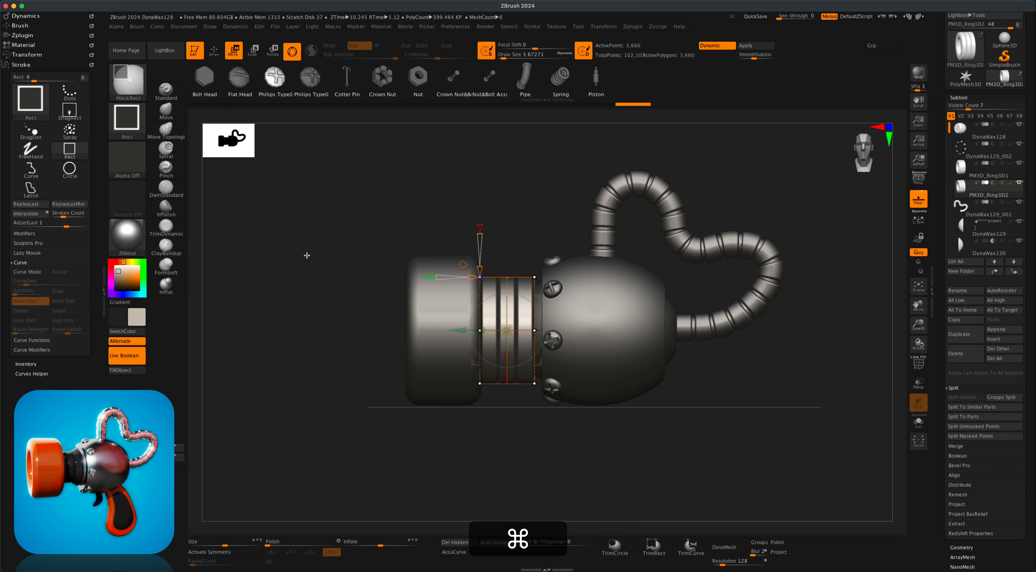
{"action": "left_click_drag", "start_coordinate": [454, 441], "coordinate": [450, 447]}
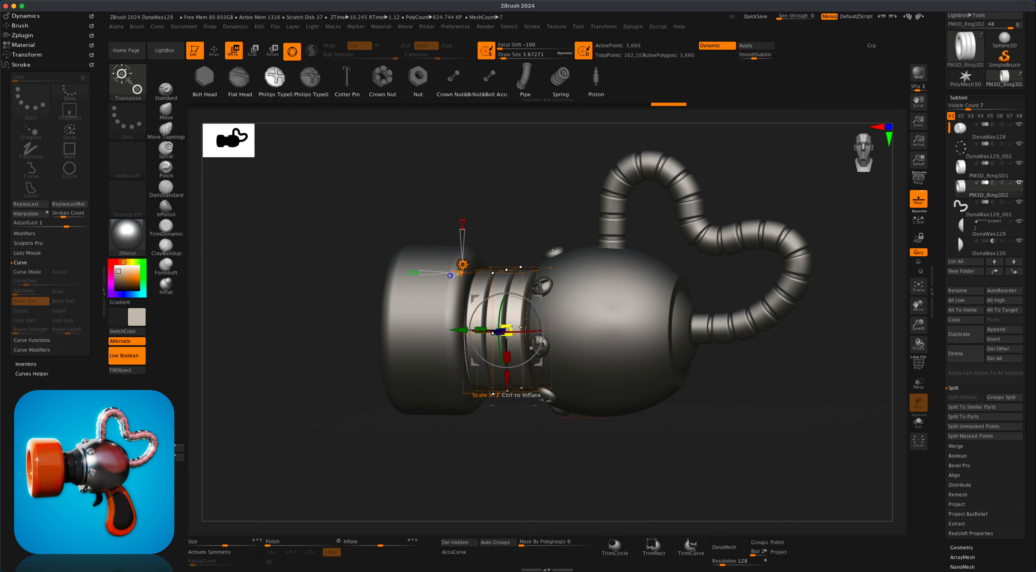
Scale the middle deformer points inward by about 0.5 to pinch the neck, and accept the deformation.
{"action": "left_click_drag", "start_coordinate": [509, 328], "coordinate": [488, 349]}
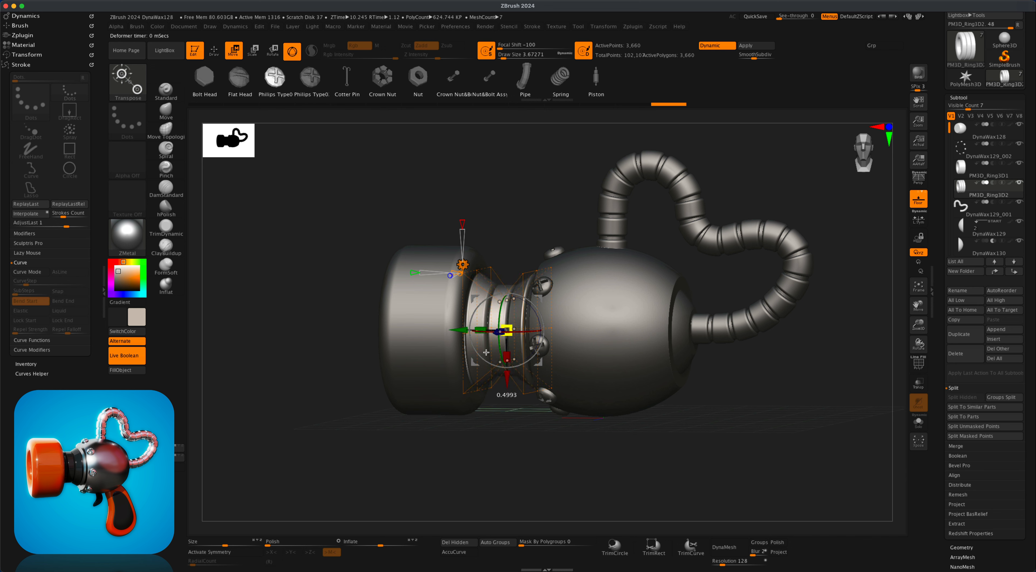
{"action": "mouse_move", "coordinate": [469, 461]}
{"action": "left_mouse_down"}
{"action": "mouse_move", "coordinate": [481, 462]}
{"action": "mouse_move", "coordinate": [464, 464]}
{"action": "left_mouse_up"}
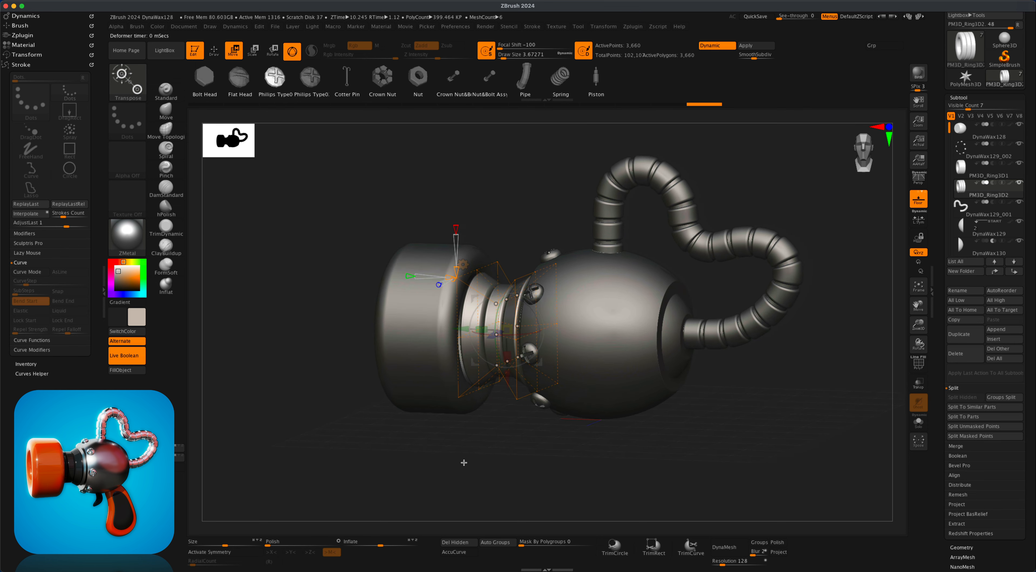
{"action": "left_click", "coordinate": [464, 264]}
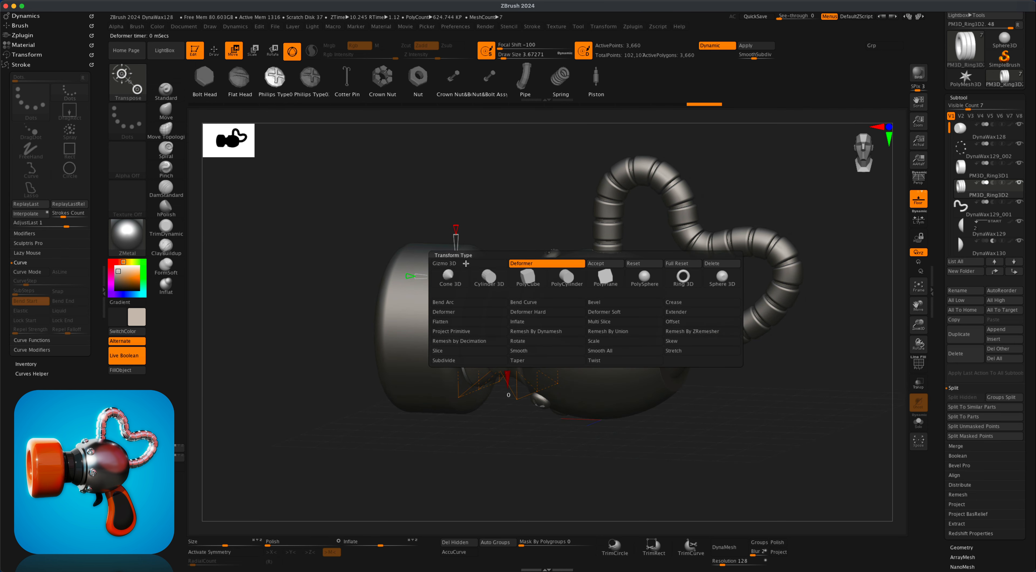
{"action": "left_click", "coordinate": [605, 263]}
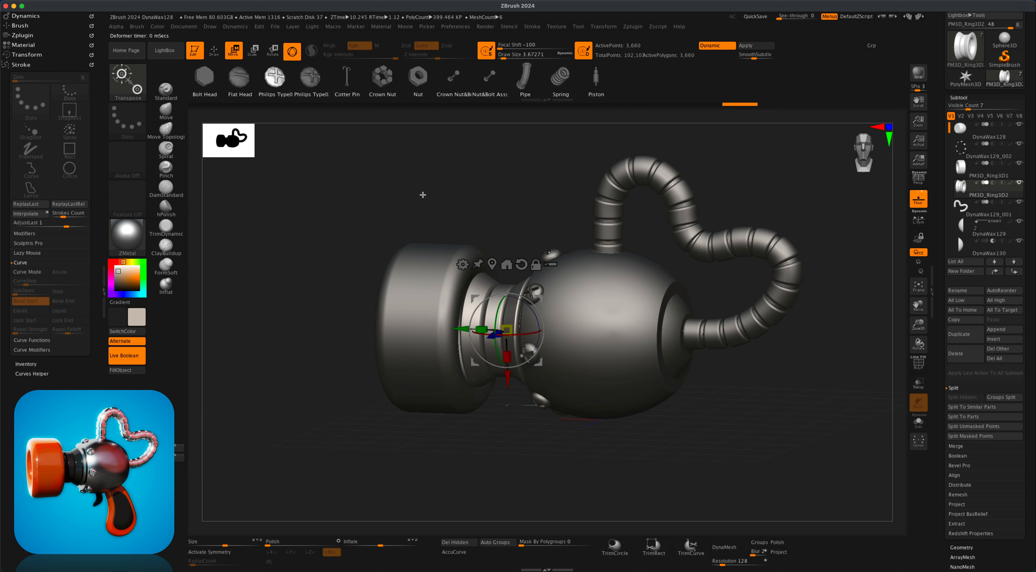
Select the front barrel ring, shift it slightly toward the neck by about 0.05, and return to Draw mode.
{"action": "left_click", "coordinate": [435, 418], "text": "alt"}
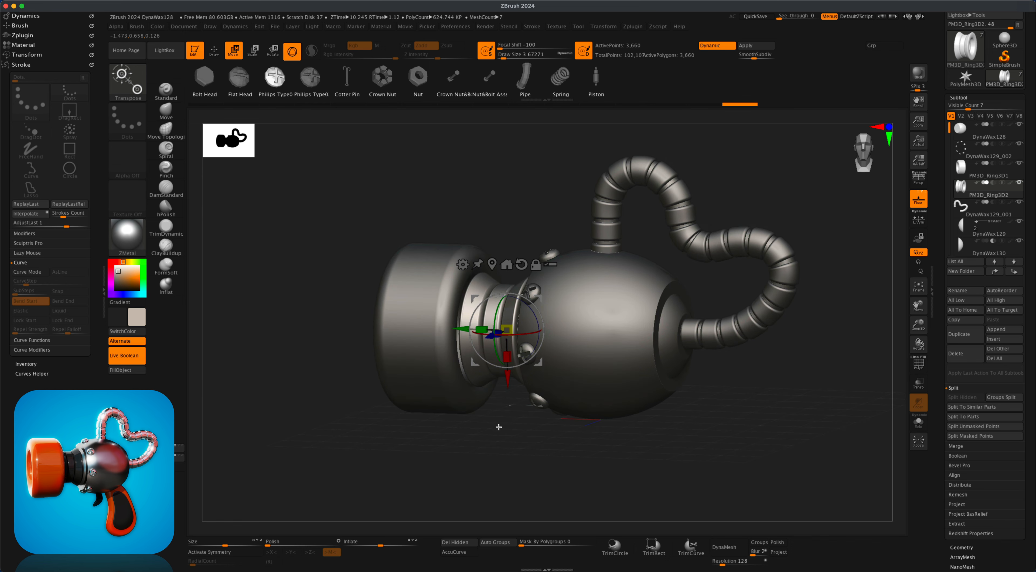
{"action": "left_click", "coordinate": [960, 169]}
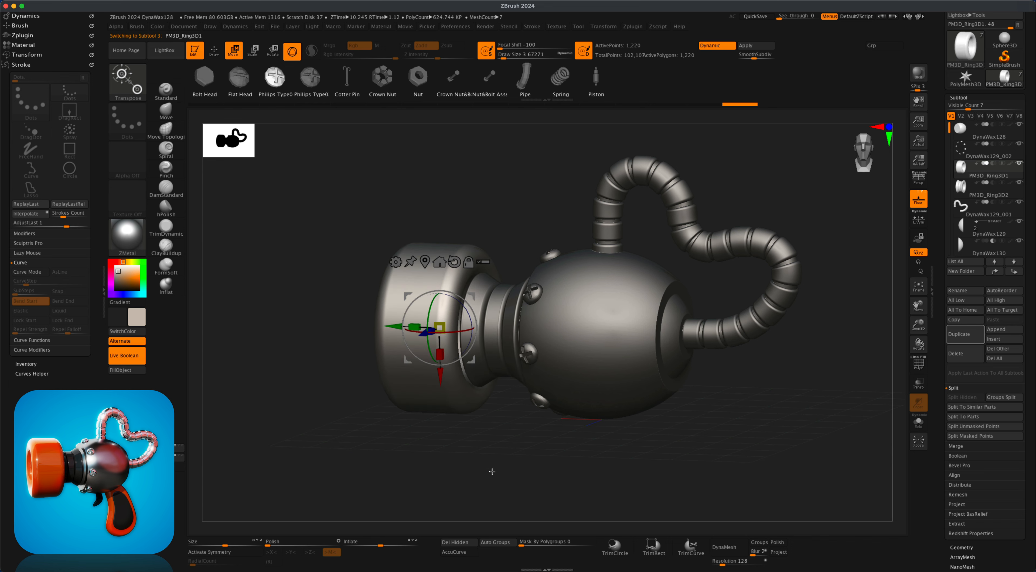
{"action": "left_click_drag", "start_coordinate": [391, 326], "coordinate": [395, 326]}
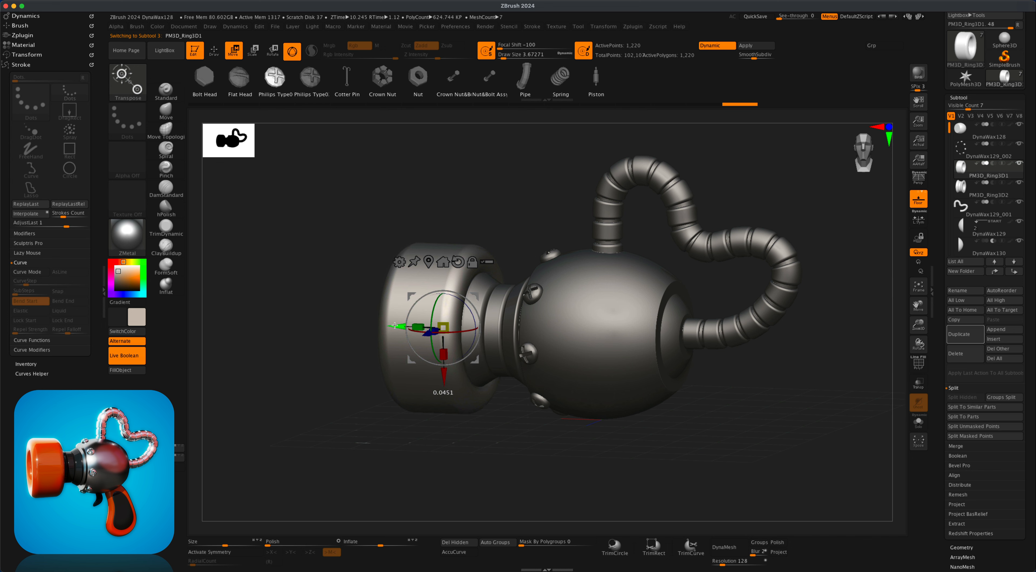
{"action": "mouse_move", "coordinate": [323, 398]}
{"action": "left_mouse_down"}
{"action": "mouse_move", "coordinate": [301, 402]}
{"action": "mouse_move", "coordinate": [310, 404]}
{"action": "left_mouse_up"}
{"action": "left_click", "coordinate": [214, 52]}
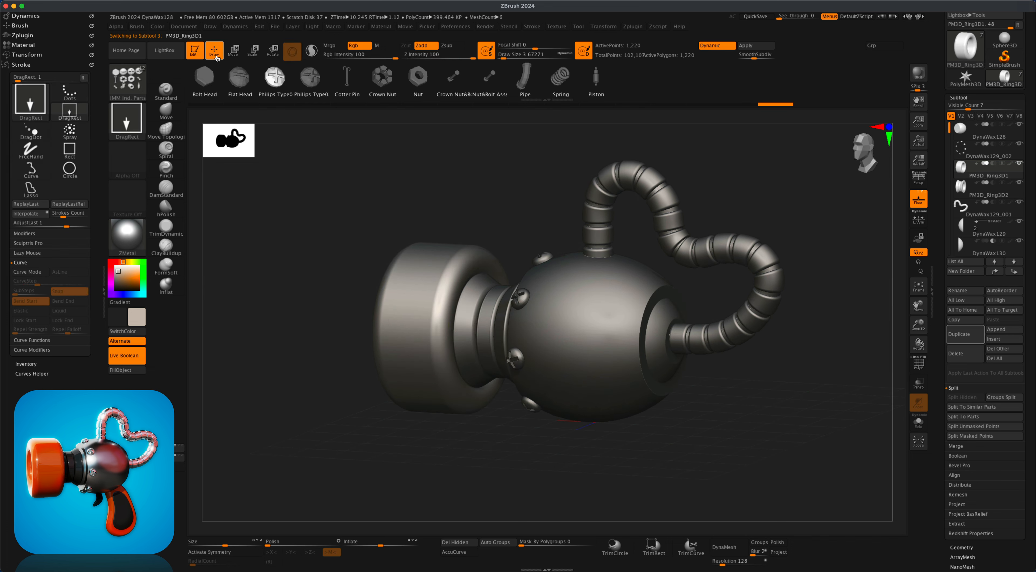
Turn on perspective, render a BPR preview of the blaster from an angled front view, and return to the side view.
{"action": "mouse_move", "coordinate": [479, 488]}
{"action": "left_mouse_down", "text": "alt"}
{"action": "mouse_move", "coordinate": [479, 444]}
{"action": "mouse_move", "coordinate": [541, 452]}
{"action": "mouse_move", "coordinate": [523, 463]}
{"action": "left_mouse_up", "text": "alt"}
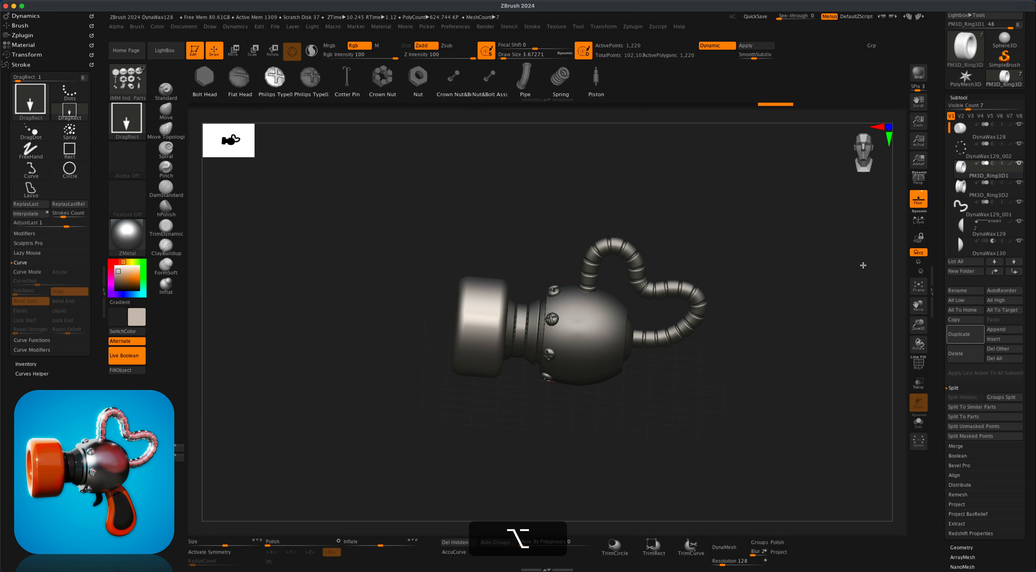
{"action": "left_click", "coordinate": [925, 174]}
{"action": "left_click_drag", "start_coordinate": [770, 326], "coordinate": [728, 381]}
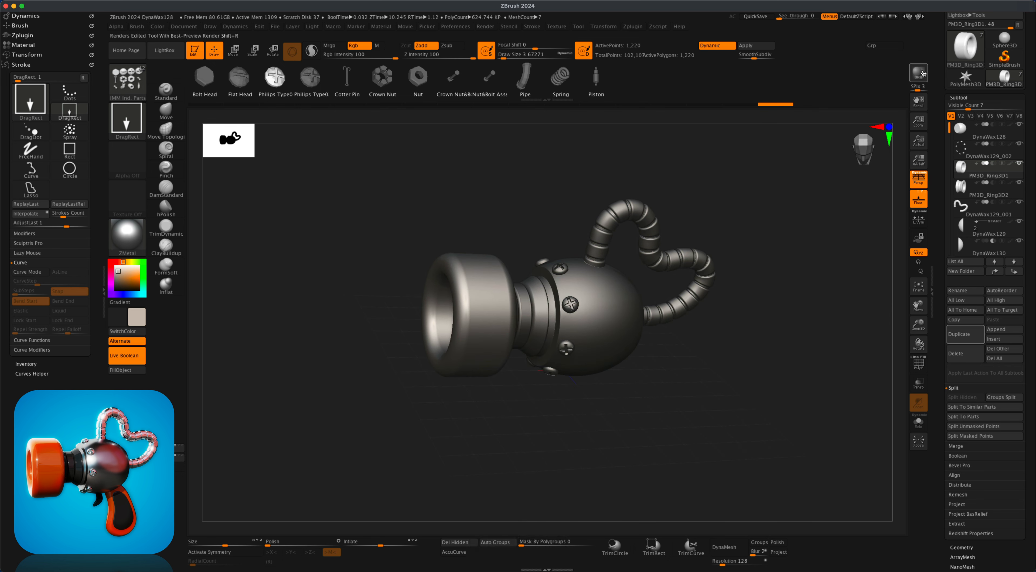
{"action": "left_click", "coordinate": [921, 73]}
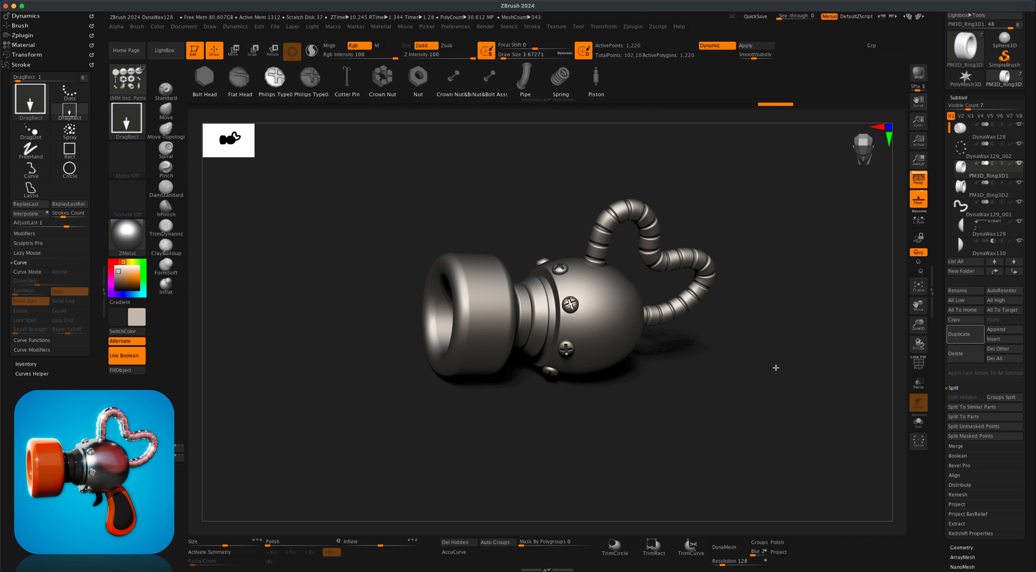
{"action": "left_click_drag", "start_coordinate": [786, 365], "coordinate": [777, 345], "text": "shift"}
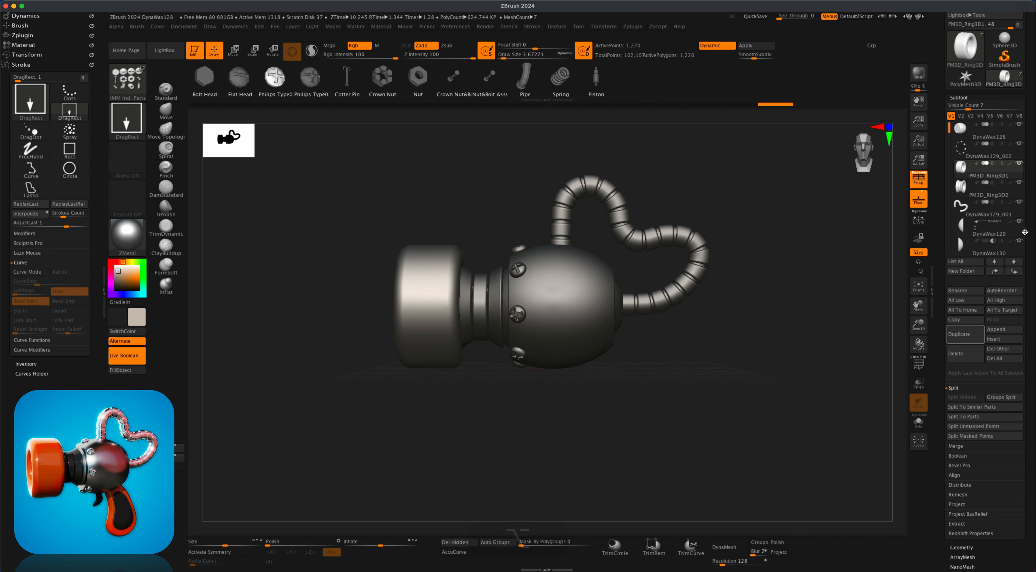
Insert a Sphere3D as a new subtool after the barrel ring.
{"action": "left_click", "coordinate": [971, 109]}
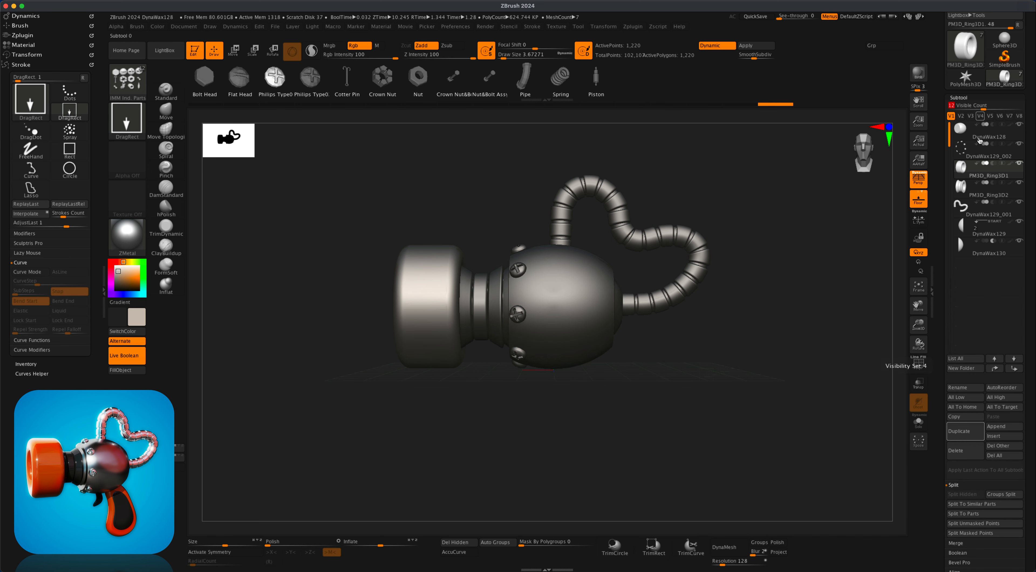
{"action": "left_click", "coordinate": [1011, 437]}
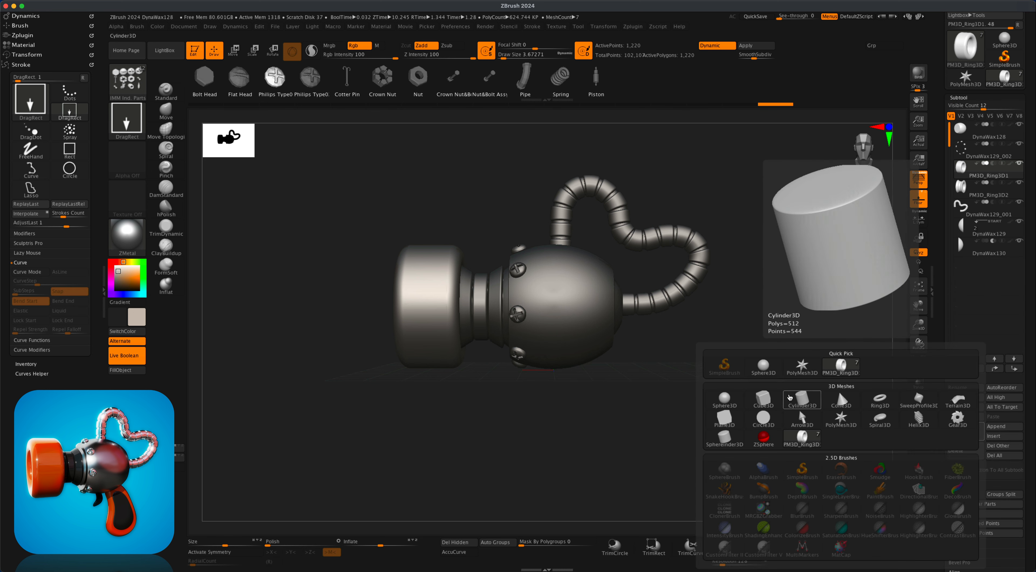
{"action": "left_click", "coordinate": [724, 398]}
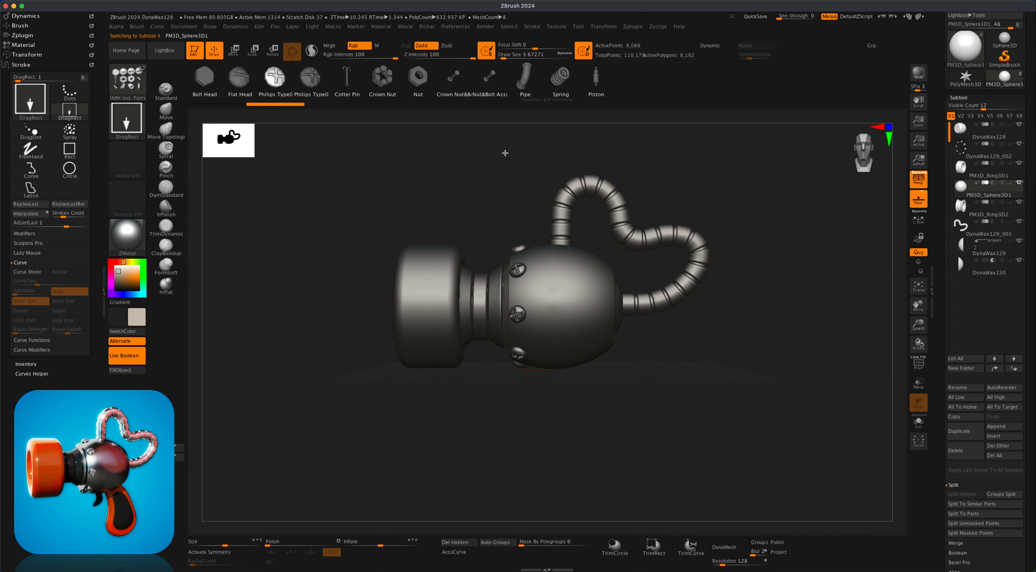
Without perspective, place the sphere under the body's rear as a thin, tilted ellipsoid, then duplicate it and reselect the original.
{"action": "left_click", "coordinate": [238, 52]}
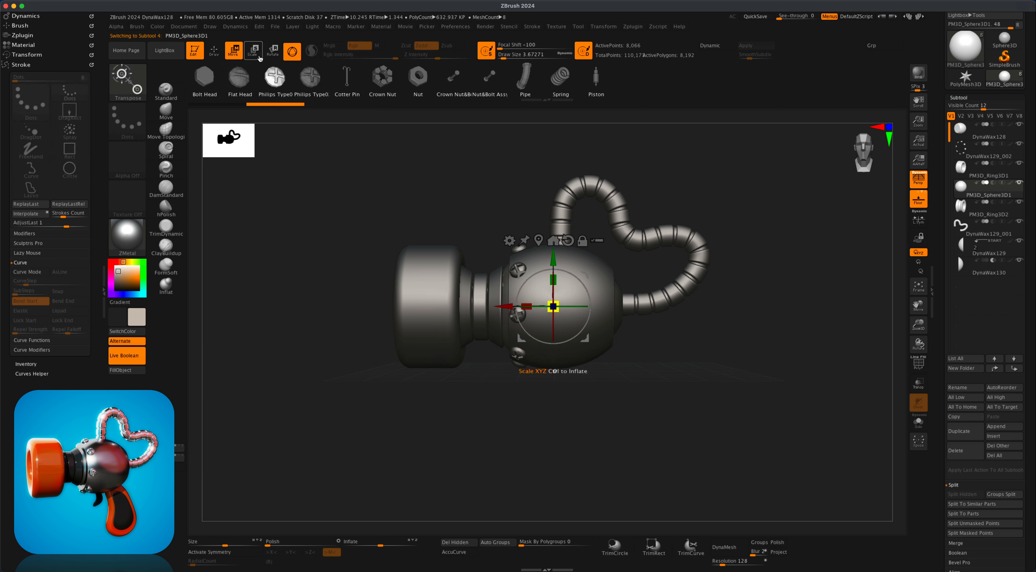
{"action": "left_click", "coordinate": [917, 180]}
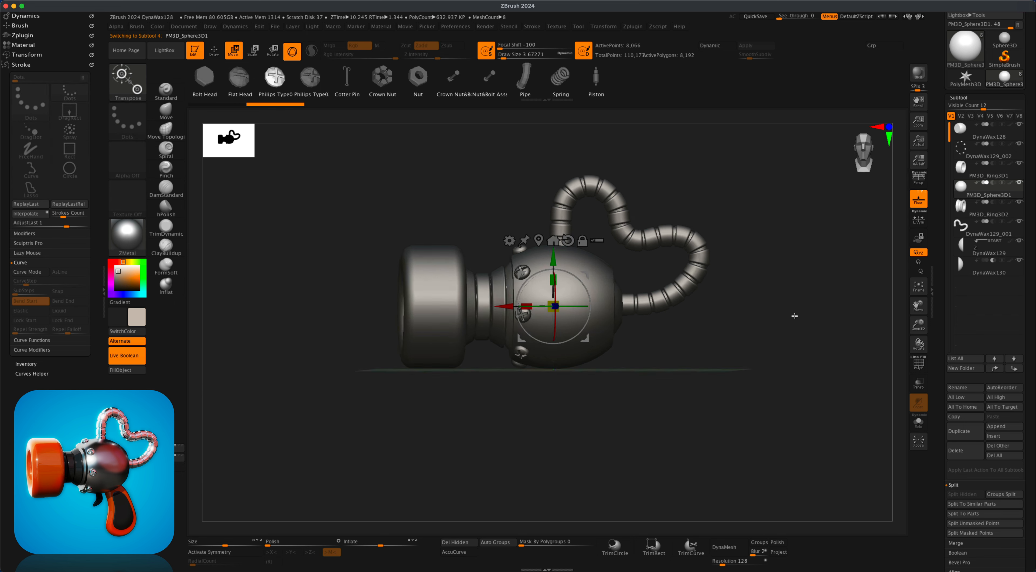
{"action": "key", "text": "shift"}
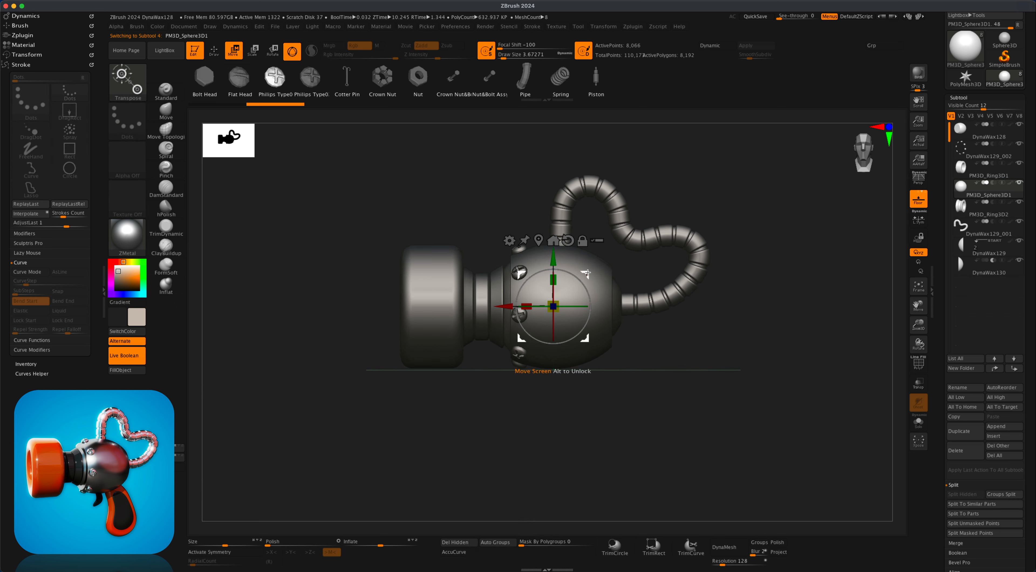
{"action": "left_click_drag", "start_coordinate": [587, 273], "coordinate": [644, 390]}
{"action": "mouse_move", "coordinate": [710, 393]}
{"action": "left_mouse_down", "text": "shift"}
{"action": "mouse_move", "coordinate": [602, 400]}
{"action": "mouse_move", "coordinate": [784, 389]}
{"action": "mouse_move", "coordinate": [724, 392]}
{"action": "left_mouse_up", "text": "shift"}
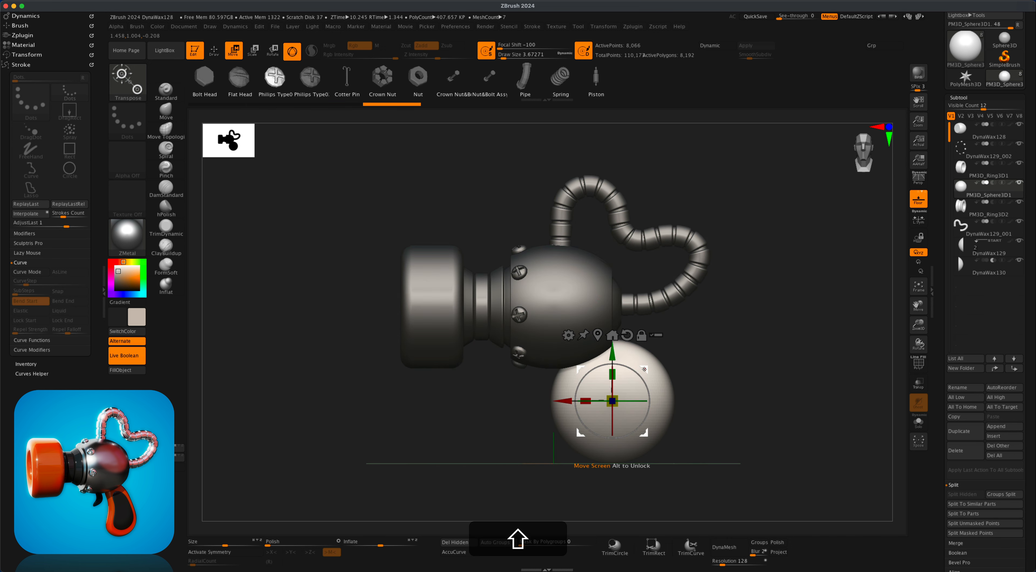
{"action": "left_click_drag", "start_coordinate": [620, 396], "coordinate": [720, 394]}
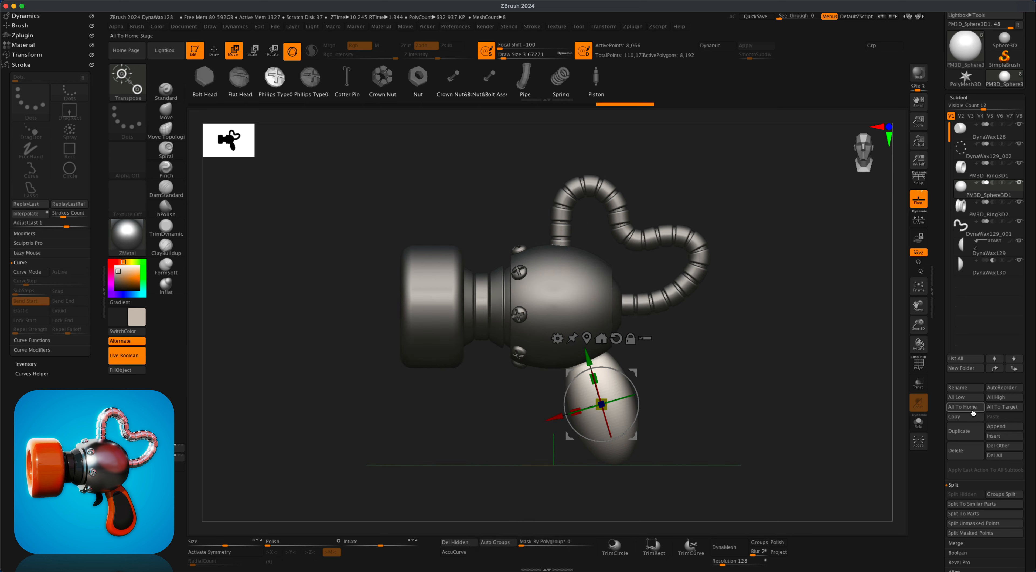
{"action": "left_click", "coordinate": [964, 432]}
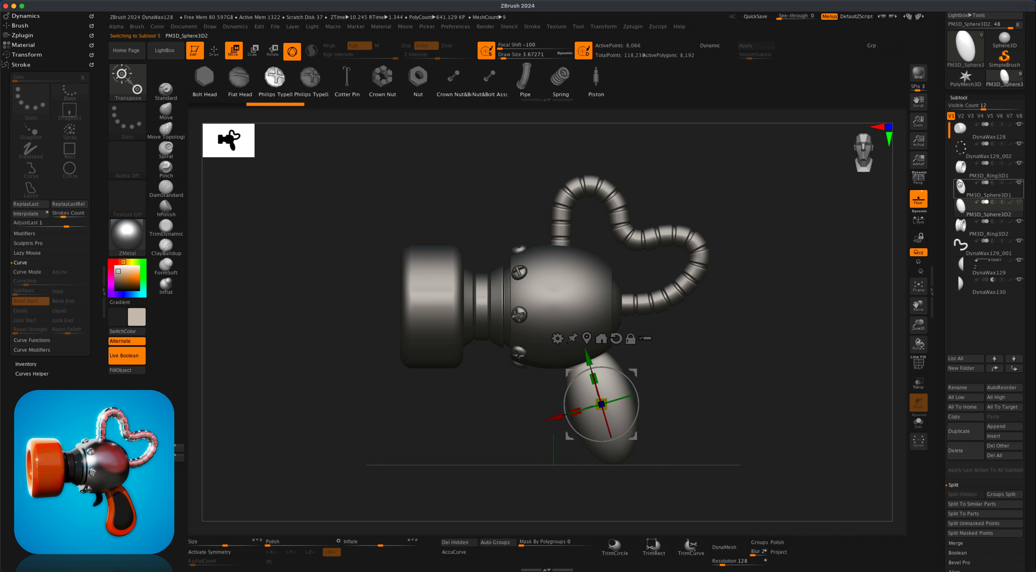
{"action": "left_click", "coordinate": [959, 184]}
From the back view, set symmetry to the Z axis only and slice both sides of the ellipsoid flat with KnifeRect.
{"action": "left_click_drag", "start_coordinate": [754, 407], "coordinate": [436, 322]}
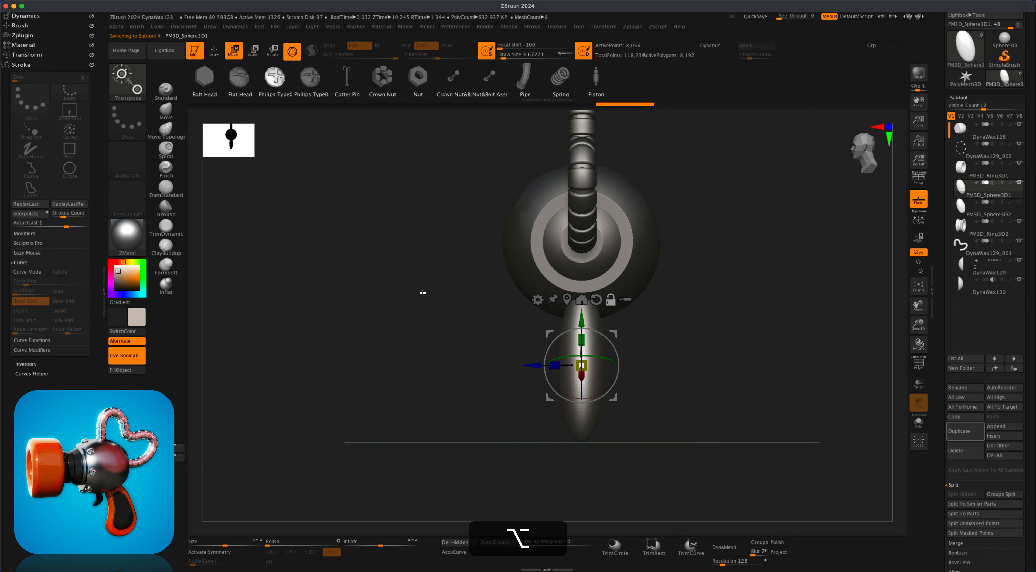
{"action": "key", "text": "super+shift"}
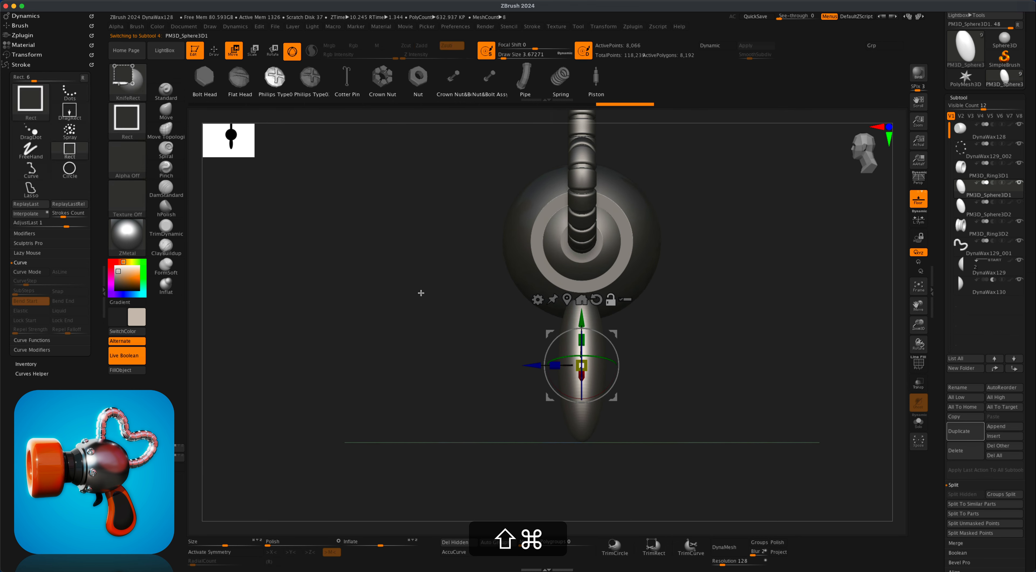
{"action": "left_click", "coordinate": [375, 272], "text": "shift+super"}
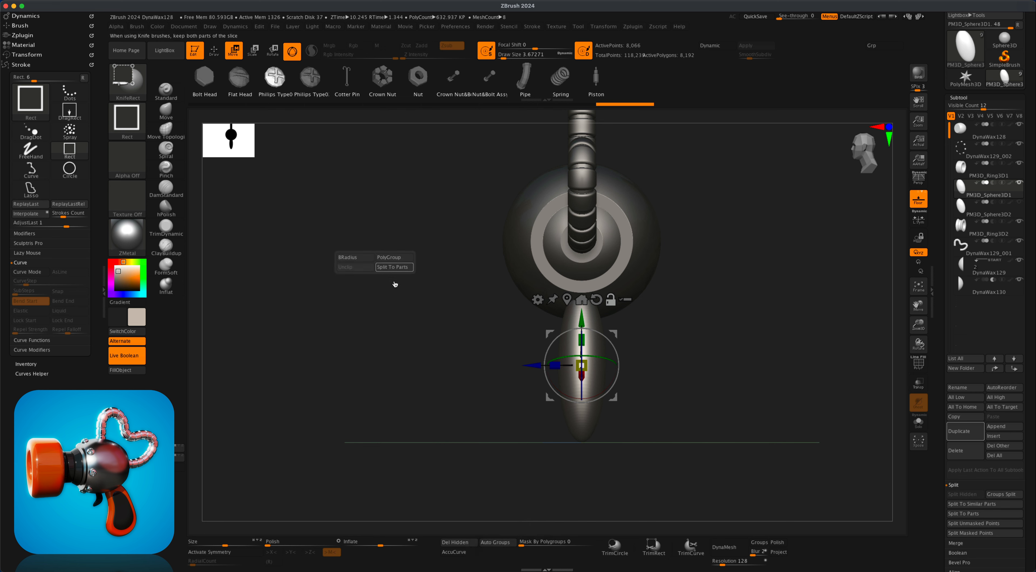
{"action": "key", "text": "super+shift"}
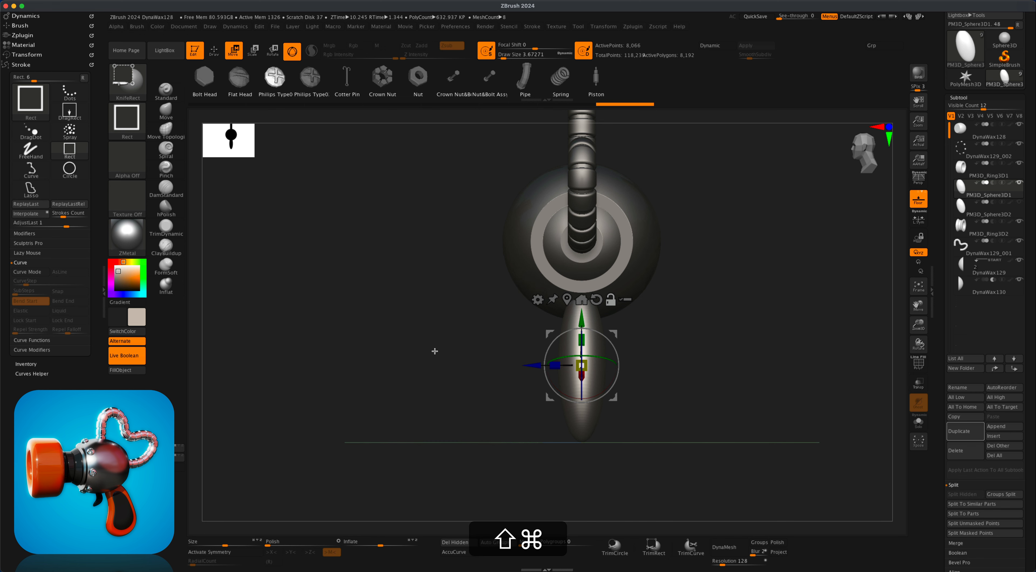
{"action": "left_click", "coordinate": [215, 552]}
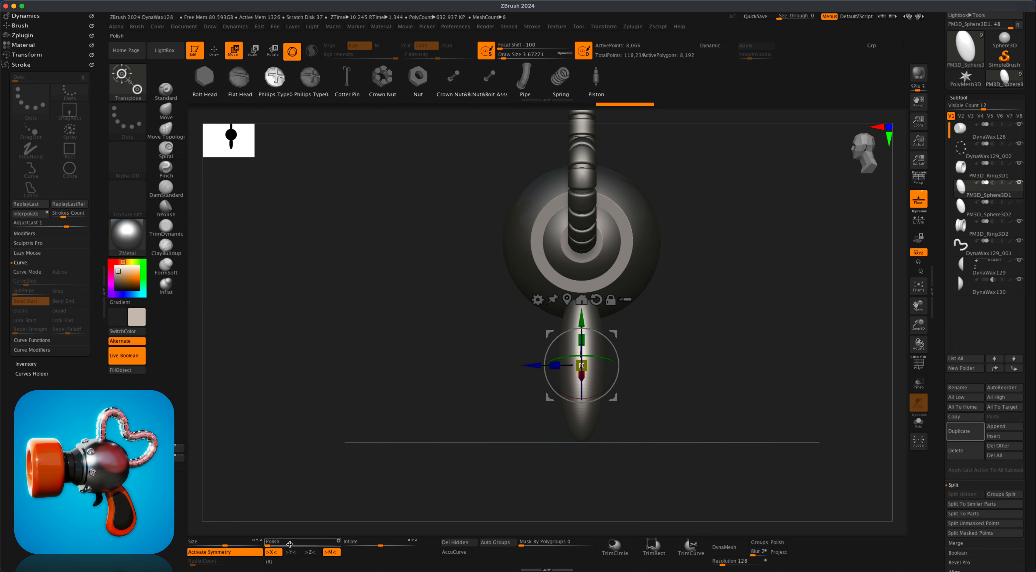
{"action": "left_click", "coordinate": [310, 552]}
{"action": "left_click", "coordinate": [271, 552]}
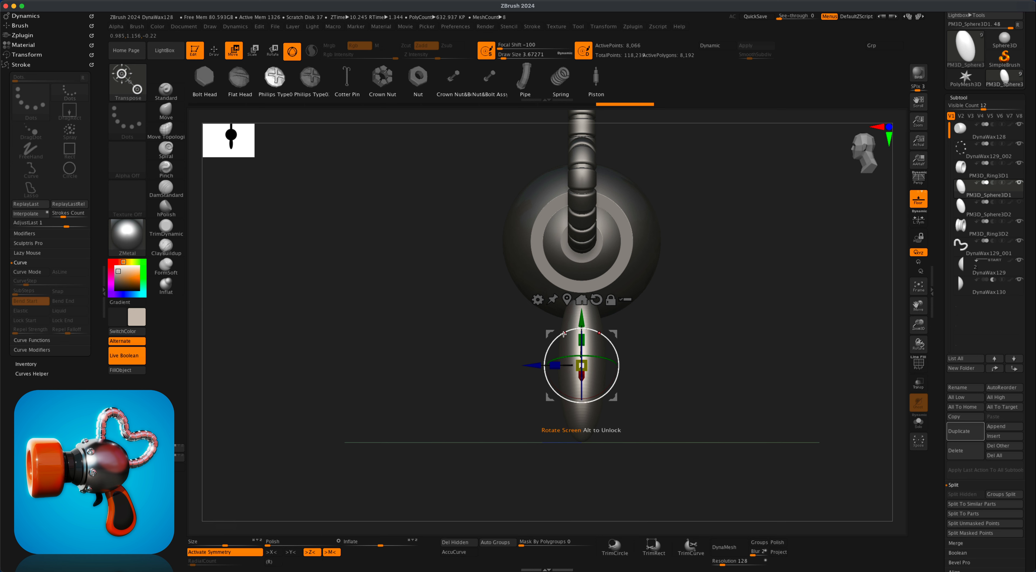
{"action": "key", "text": "q"}
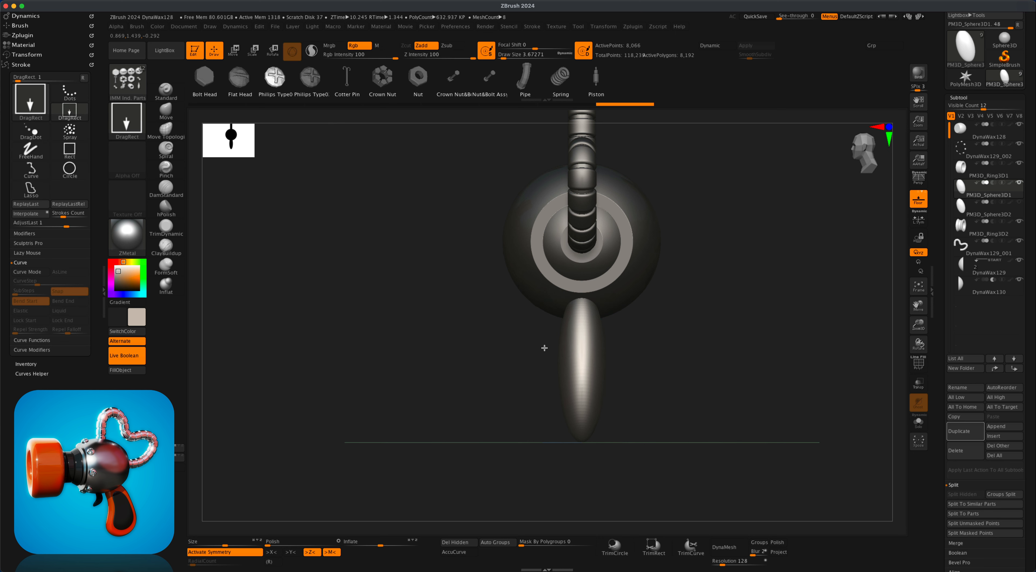
{"action": "mouse_move", "coordinate": [502, 491]}
{"action": "left_mouse_down", "text": "shift+super"}
{"action": "mouse_move", "coordinate": [571, 240]}
{"action": "mouse_move", "coordinate": [565, 254]}
{"action": "left_mouse_up", "text": "shift+super"}
{"action": "mouse_move", "coordinate": [675, 342]}
{"action": "left_mouse_down"}
{"action": "mouse_move", "coordinate": [707, 349]}
{"action": "mouse_move", "coordinate": [655, 348]}
{"action": "mouse_move", "coordinate": [735, 349]}
{"action": "mouse_move", "coordinate": [683, 352]}
{"action": "left_mouse_up"}
Shape the sliced ellipsoid into a curved pistol grip with a wider lower end using a large Move brush.
{"action": "left_click", "coordinate": [165, 112]}
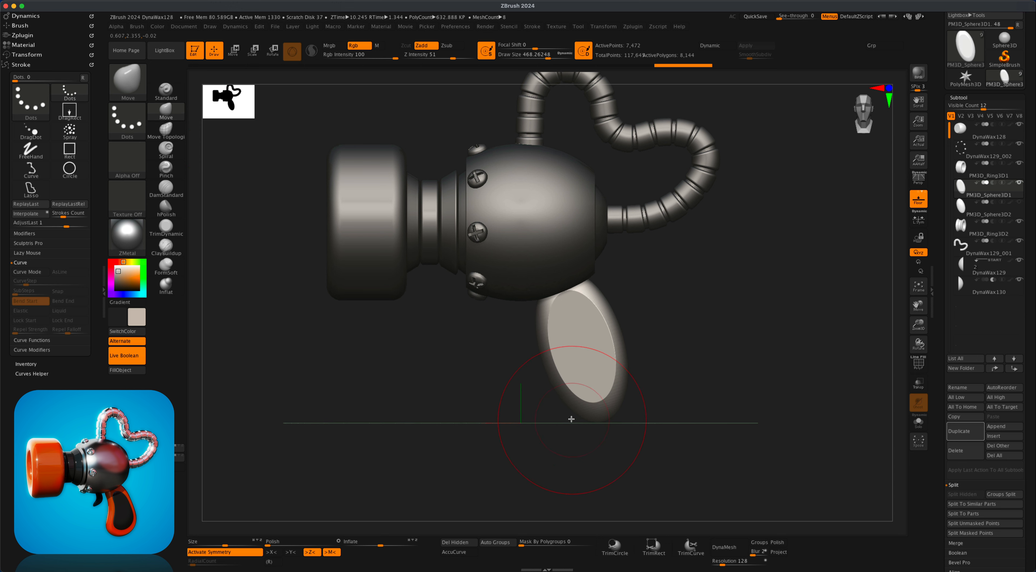
{"action": "key", "text": "super+z"}
{"action": "key", "text": "super+z"}
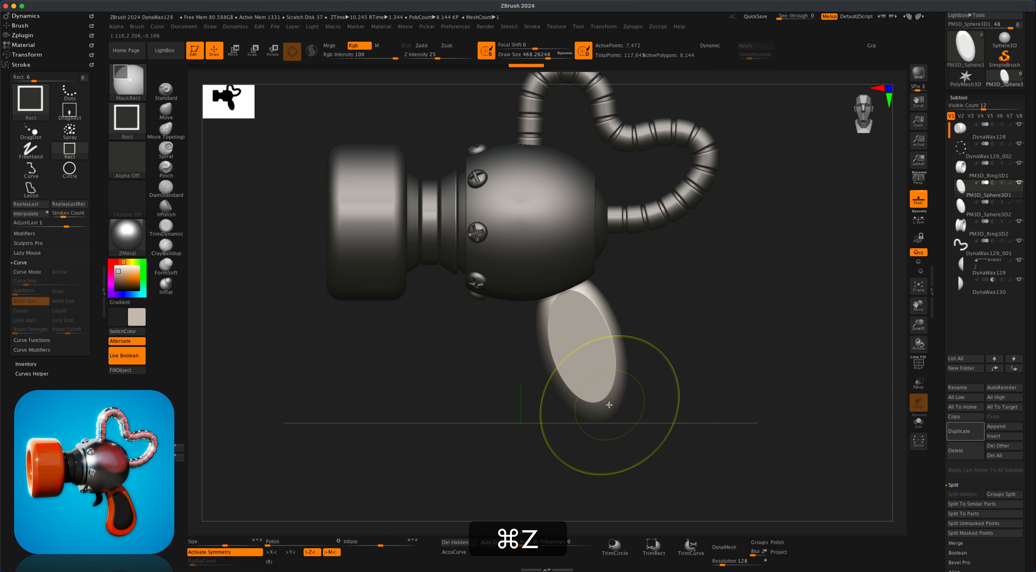
{"action": "left_click_drag", "start_coordinate": [572, 377], "coordinate": [571, 382]}
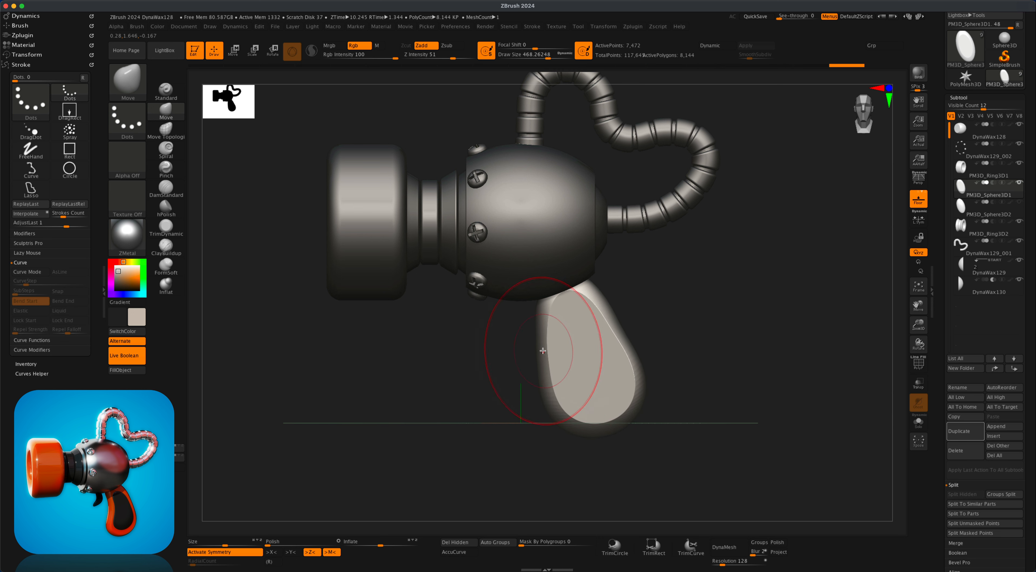
{"action": "key", "text": "super+z"}
{"action": "key", "text": "super+shift+z"}
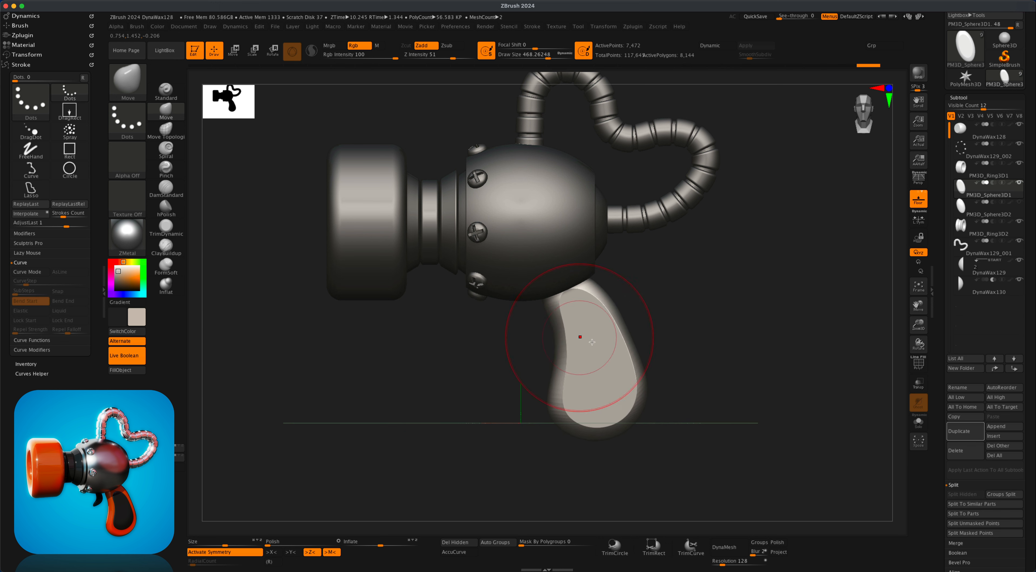
Subdivide the grip to subdivision level 3 and inspect its side edges up close.
{"action": "left_click_drag", "start_coordinate": [693, 349], "coordinate": [746, 386]}
{"action": "key", "text": "super+d"}
{"action": "mouse_move", "coordinate": [671, 324]}
{"action": "left_mouse_down", "text": "alt"}
{"action": "mouse_move", "coordinate": [686, 355]}
{"action": "mouse_move", "coordinate": [712, 296]}
{"action": "mouse_move", "coordinate": [700, 291]}
{"action": "mouse_move", "coordinate": [682, 349]}
{"action": "left_mouse_up", "text": "alt"}
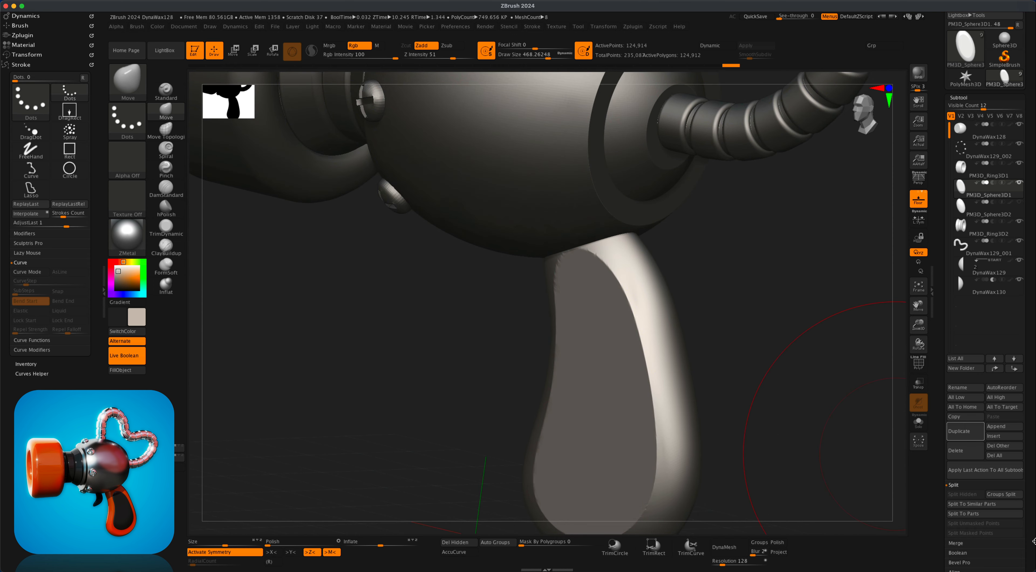
Delete the grip's lower subdivision levels and slice its sides flat again with KnifeRect for clean edges.
{"action": "left_click_drag", "start_coordinate": [1030, 531], "coordinate": [1030, 486]}
{"action": "left_click", "coordinate": [968, 562]}
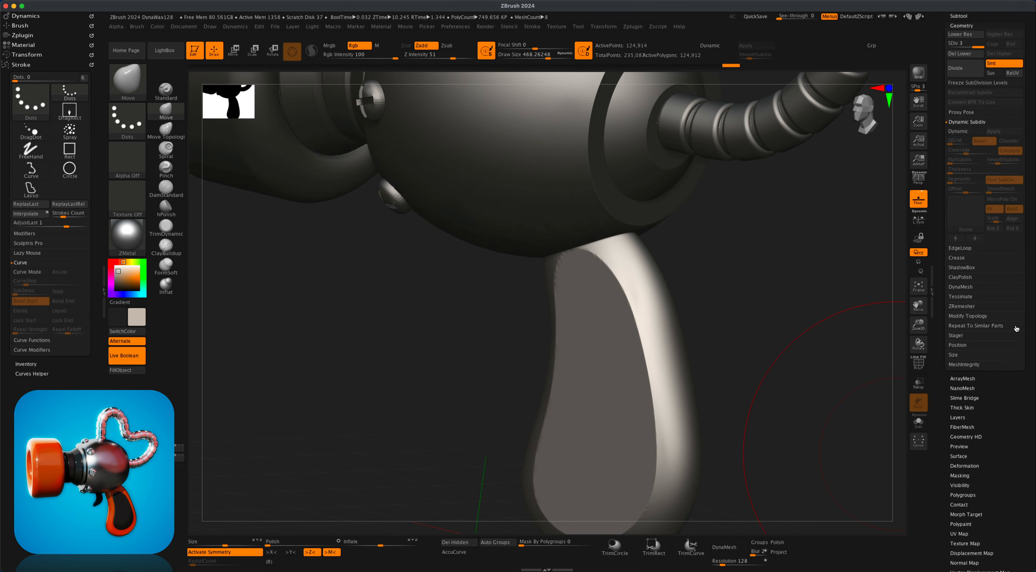
{"action": "left_click_drag", "start_coordinate": [819, 279], "coordinate": [689, 291]}
{"action": "left_click_drag", "start_coordinate": [490, 223], "coordinate": [581, 514], "text": "shift+super"}
{"action": "mouse_move", "coordinate": [765, 459]}
{"action": "left_mouse_down"}
{"action": "mouse_move", "coordinate": [813, 444]}
{"action": "mouse_move", "coordinate": [818, 420]}
{"action": "mouse_move", "coordinate": [800, 456]}
{"action": "mouse_move", "coordinate": [763, 398]}
{"action": "mouse_move", "coordinate": [777, 398]}
{"action": "mouse_move", "coordinate": [772, 374]}
{"action": "mouse_move", "coordinate": [787, 367]}
{"action": "left_mouse_up"}
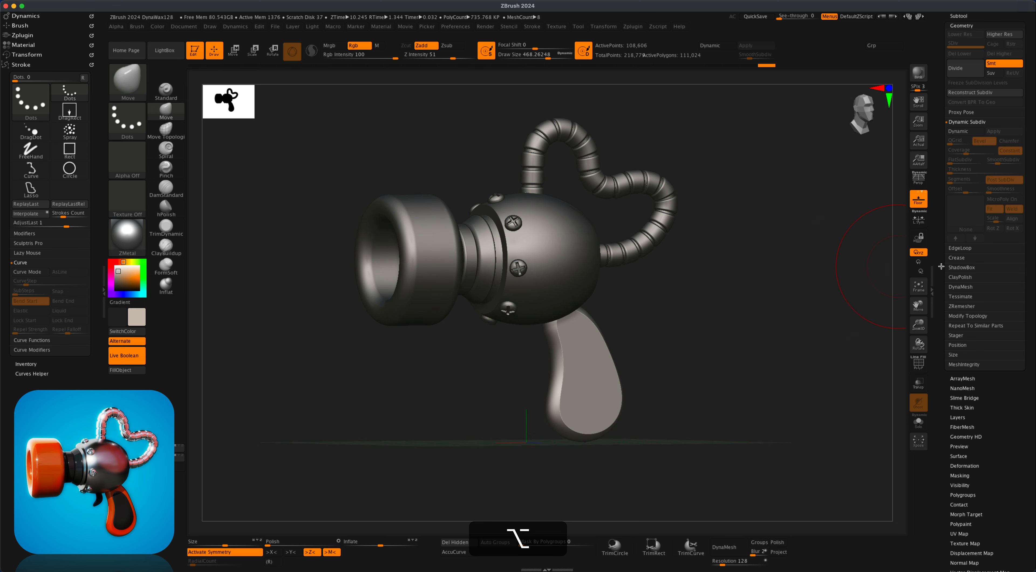
Select the duplicated ellipsoid subtool and move it in front of the grip, just below the body.
{"action": "left_click_drag", "start_coordinate": [1023, 103], "coordinate": [1018, 266]}
{"action": "left_click", "coordinate": [959, 176]}
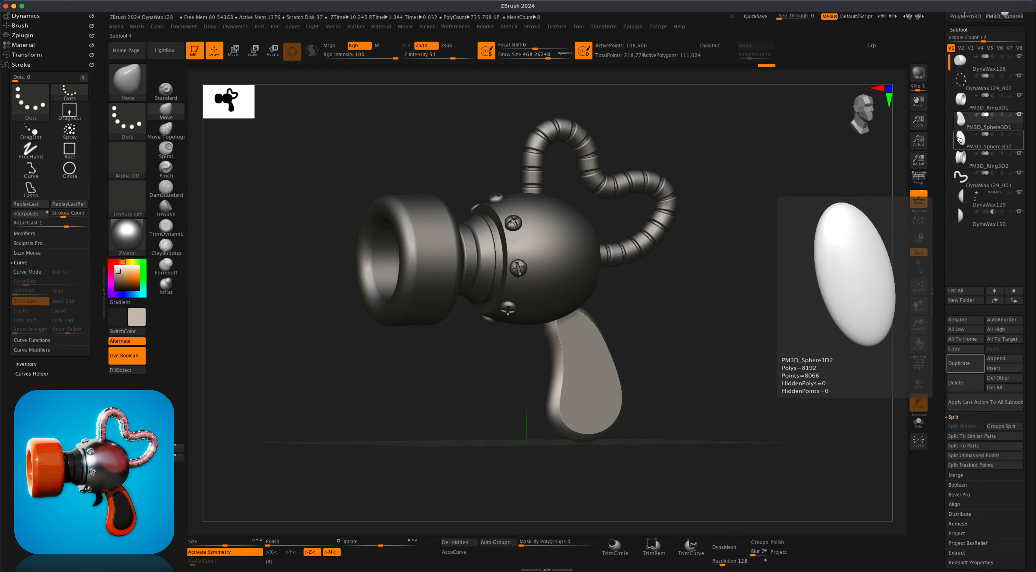
{"action": "left_click", "coordinate": [960, 138]}
{"action": "left_click_drag", "start_coordinate": [803, 262], "coordinate": [795, 265], "text": "shift"}
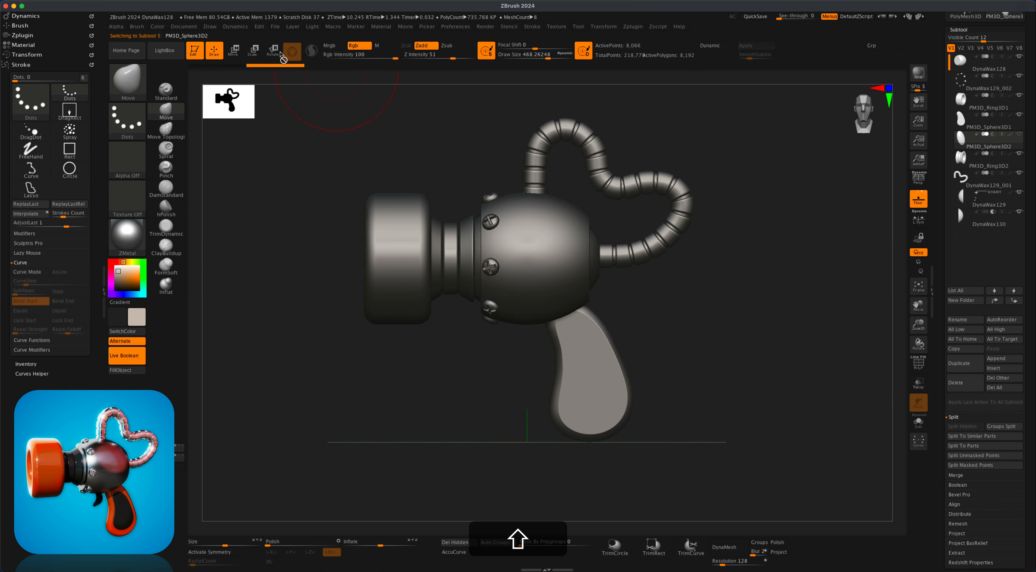
{"action": "key", "text": "w"}
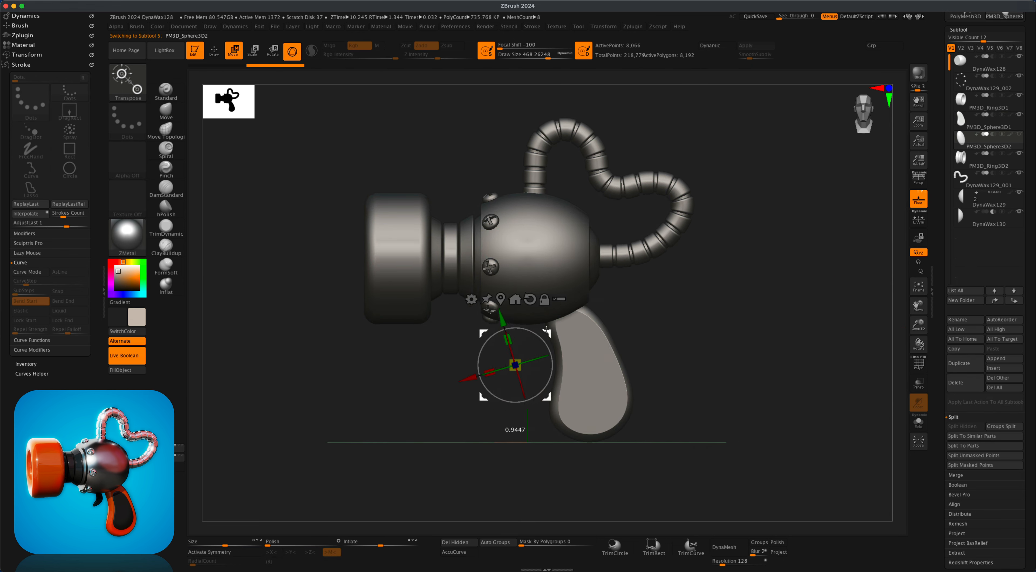
{"action": "left_click_drag", "start_coordinate": [546, 330], "coordinate": [547, 326]}
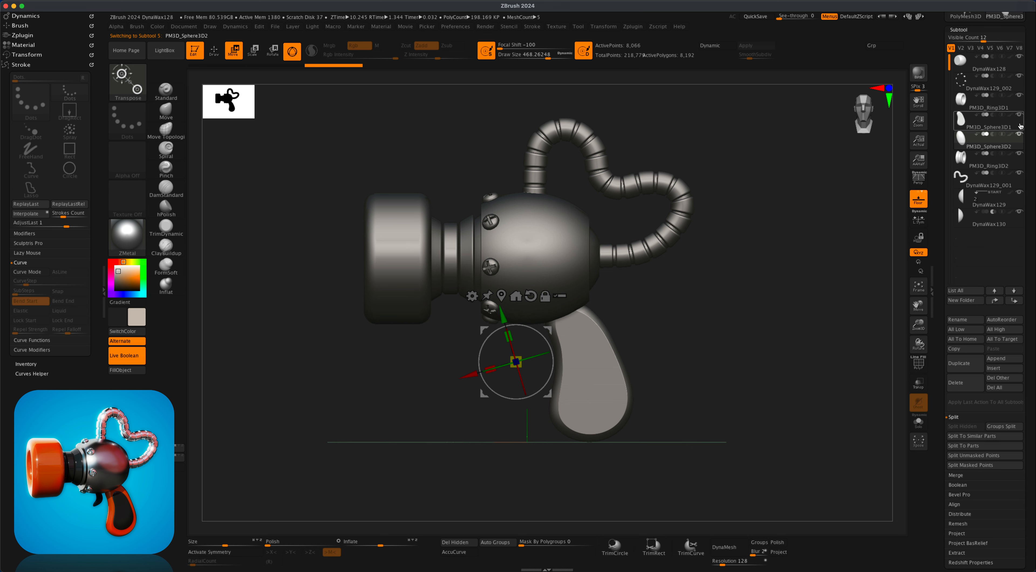
Set the duplicated ellipsoid to additive boolean mode, then shrink, tilt and place it under the body in front of the grip.
{"action": "mouse_move", "coordinate": [1014, 126]}
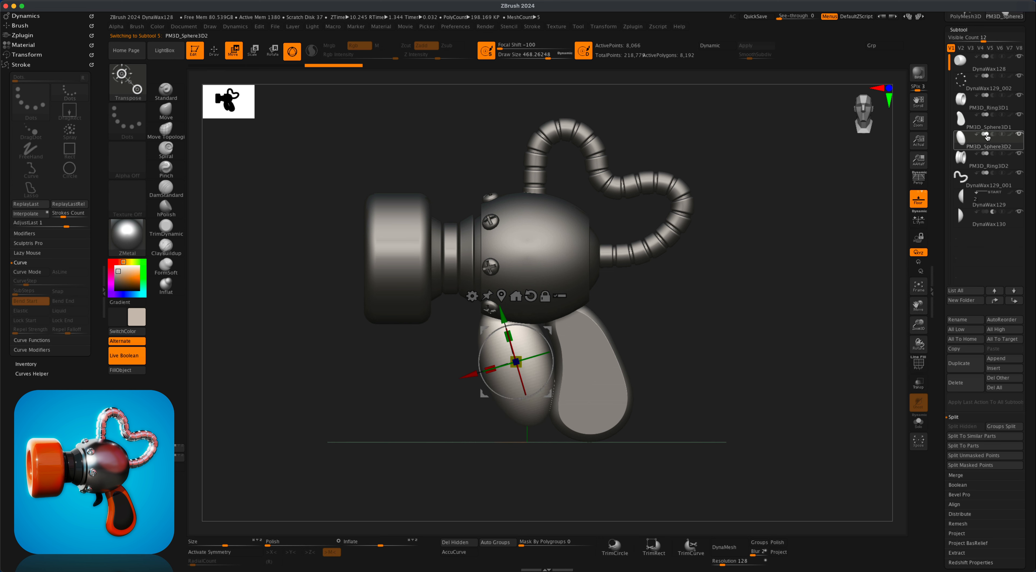
{"action": "left_click_drag", "start_coordinate": [552, 346], "coordinate": [499, 373]}
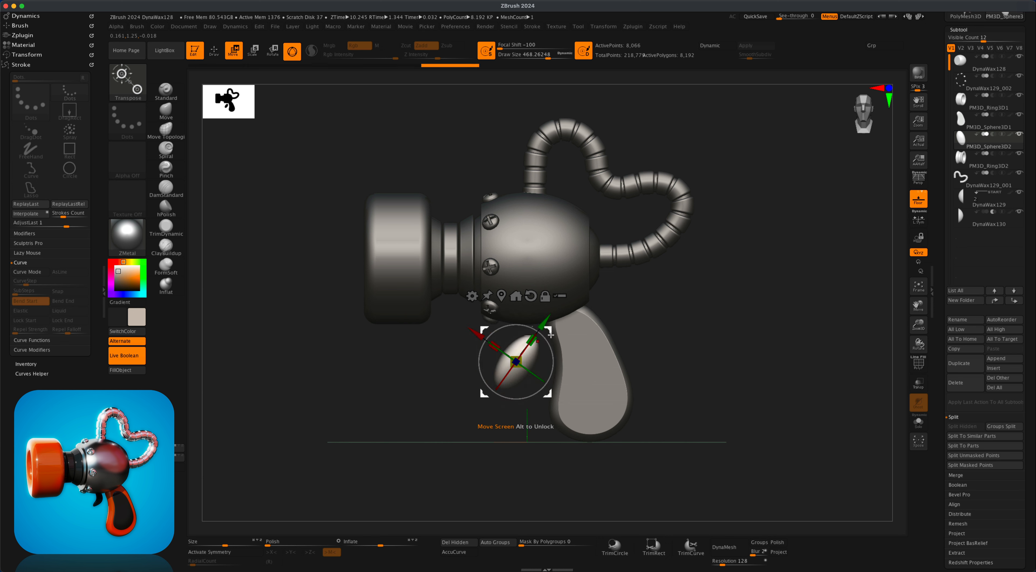
{"action": "mouse_move", "coordinate": [551, 335]}
{"action": "left_mouse_down"}
{"action": "mouse_move", "coordinate": [556, 314]}
{"action": "mouse_move", "coordinate": [560, 351]}
{"action": "left_mouse_up"}
{"action": "left_click_drag", "start_coordinate": [554, 310], "coordinate": [559, 309]}
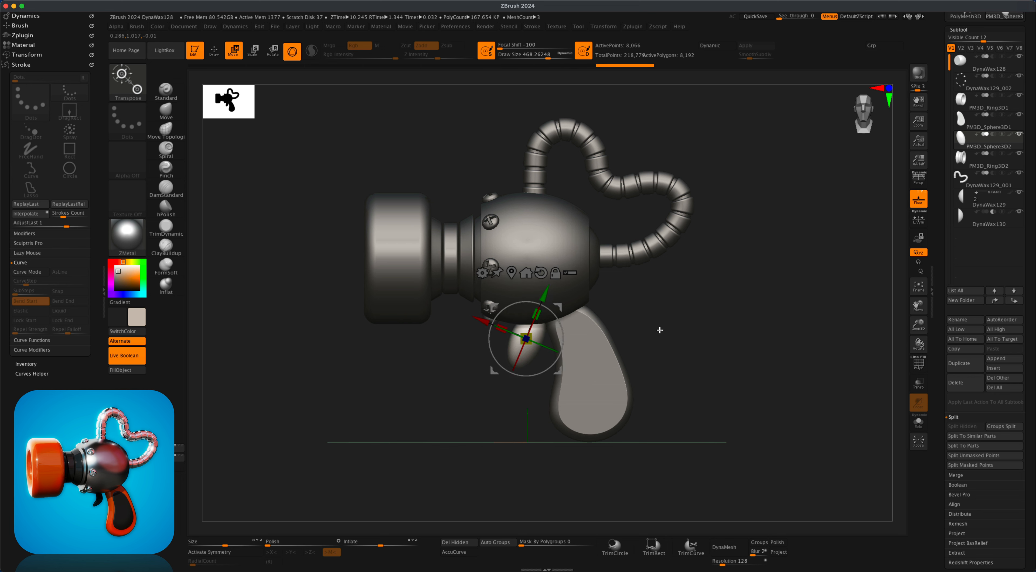
{"action": "left_click_drag", "start_coordinate": [527, 339], "coordinate": [505, 327]}
{"action": "left_click_drag", "start_coordinate": [712, 342], "coordinate": [756, 338]}
{"action": "left_click_drag", "start_coordinate": [554, 339], "coordinate": [549, 339]}
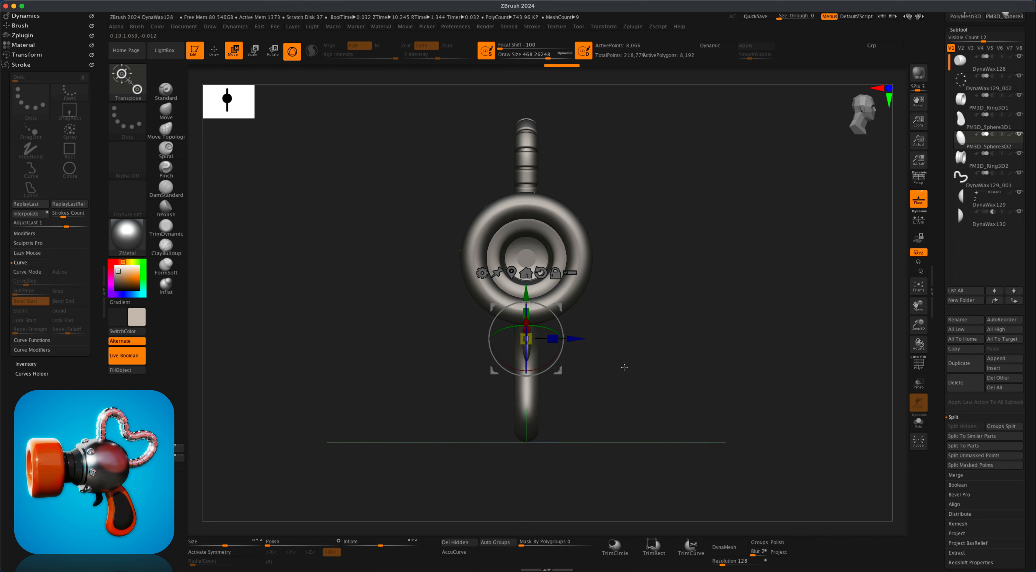
{"action": "left_click_drag", "start_coordinate": [624, 367], "coordinate": [585, 361], "text": "shift"}
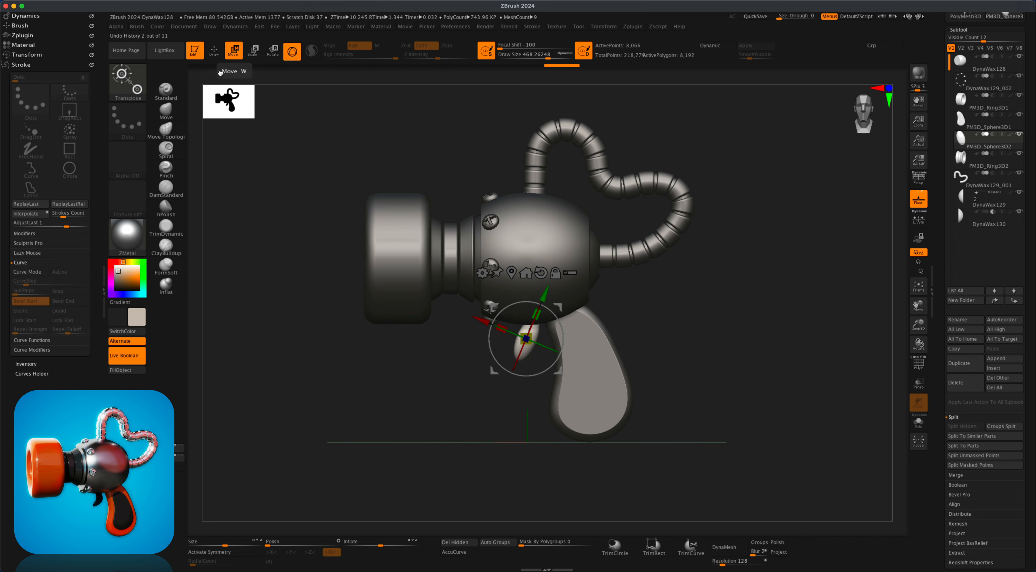
Bend the small ellipsoid into a curved trigger using the Move brush at a draw size of about 318.
{"action": "left_click", "coordinate": [166, 111]}
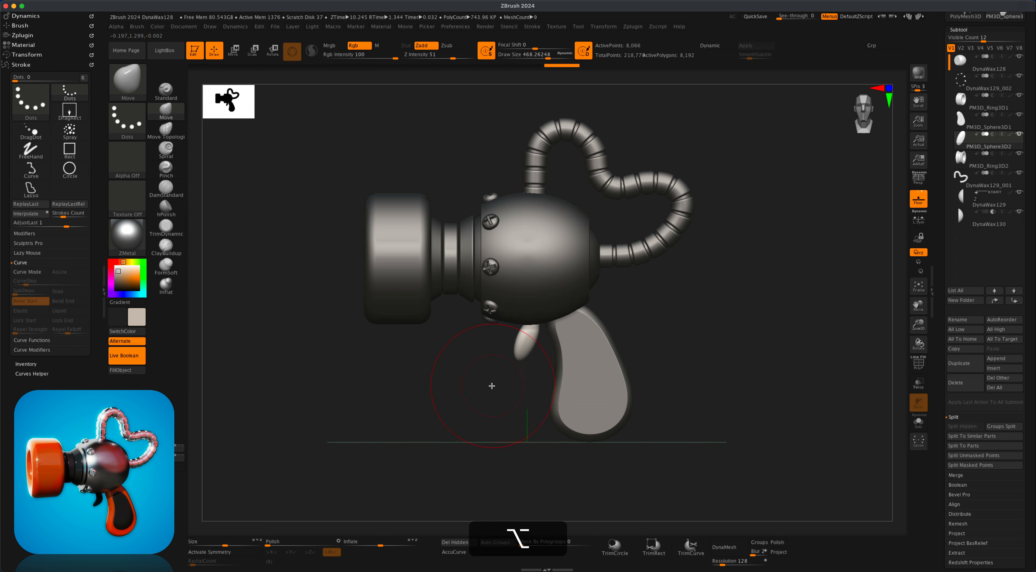
{"action": "key", "text": "alt+s"}
{"action": "left_click_drag", "start_coordinate": [485, 385], "coordinate": [476, 384]}
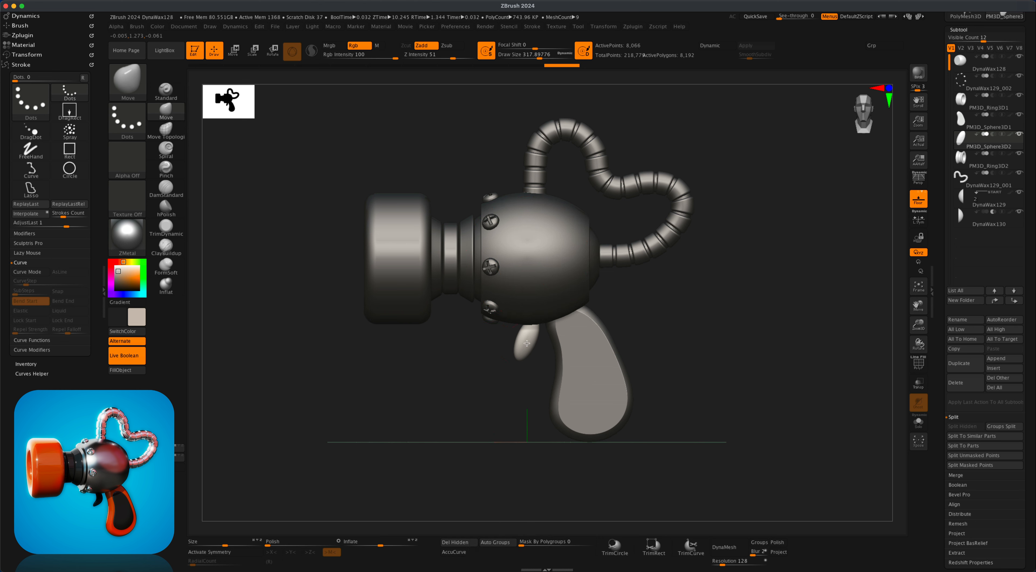
{"action": "left_click_drag", "start_coordinate": [534, 341], "coordinate": [527, 338]}
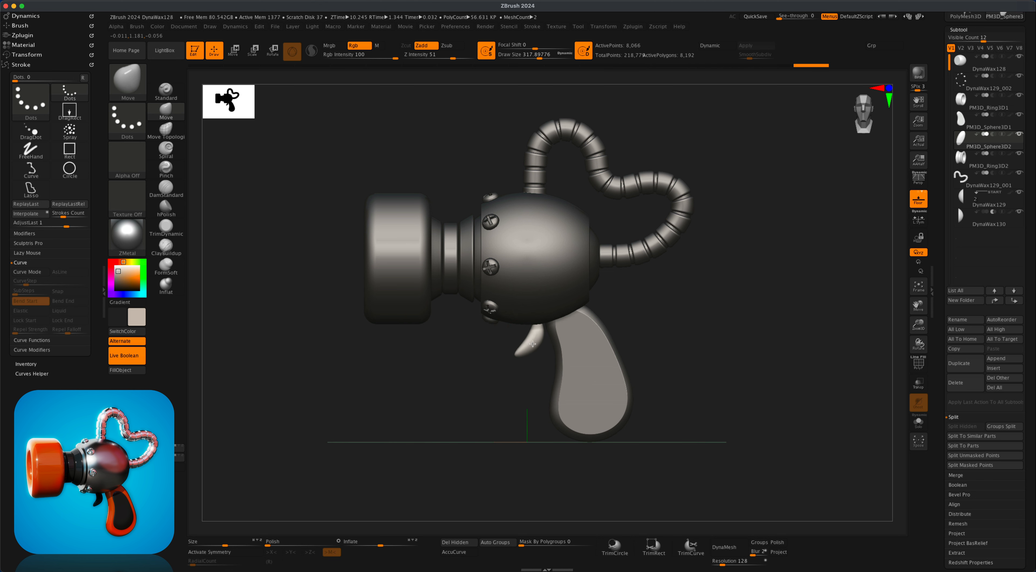
Refine the trigger's upper end and hooked tip with the Move brush at a draw size of about 192.
{"action": "mouse_move", "coordinate": [501, 404]}
{"action": "left_mouse_down", "text": "alt"}
{"action": "mouse_move", "coordinate": [543, 370]}
{"action": "mouse_move", "coordinate": [491, 387]}
{"action": "left_mouse_up", "text": "alt"}
{"action": "key", "text": "s"}
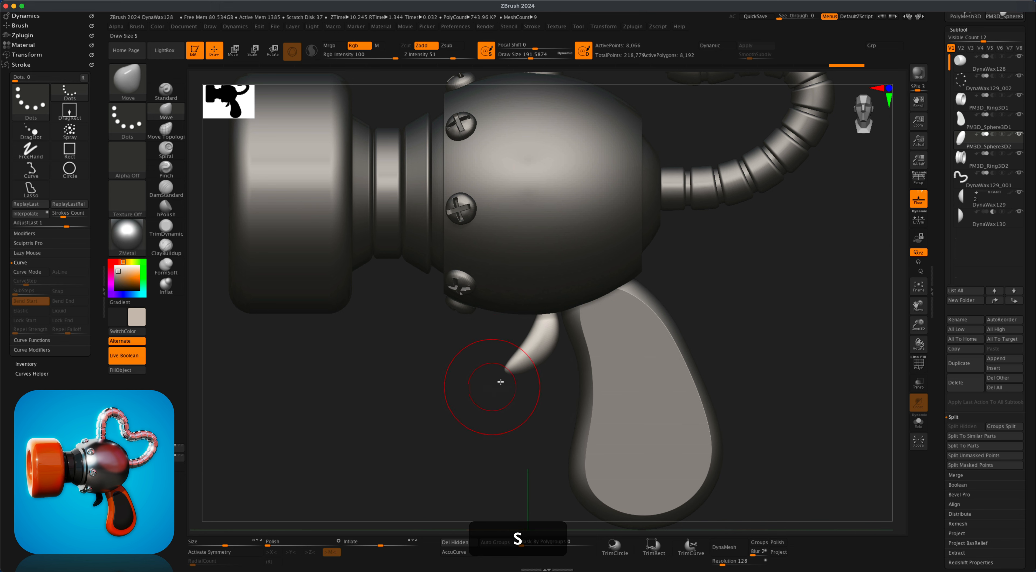
{"action": "left_click_drag", "start_coordinate": [539, 347], "coordinate": [540, 301]}
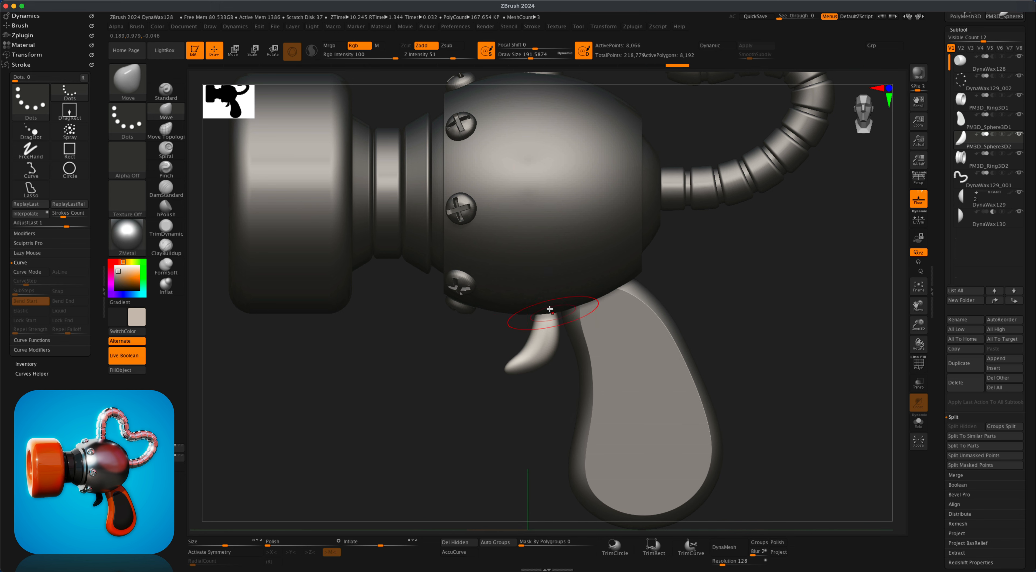
{"action": "left_click_drag", "start_coordinate": [498, 374], "coordinate": [473, 410]}
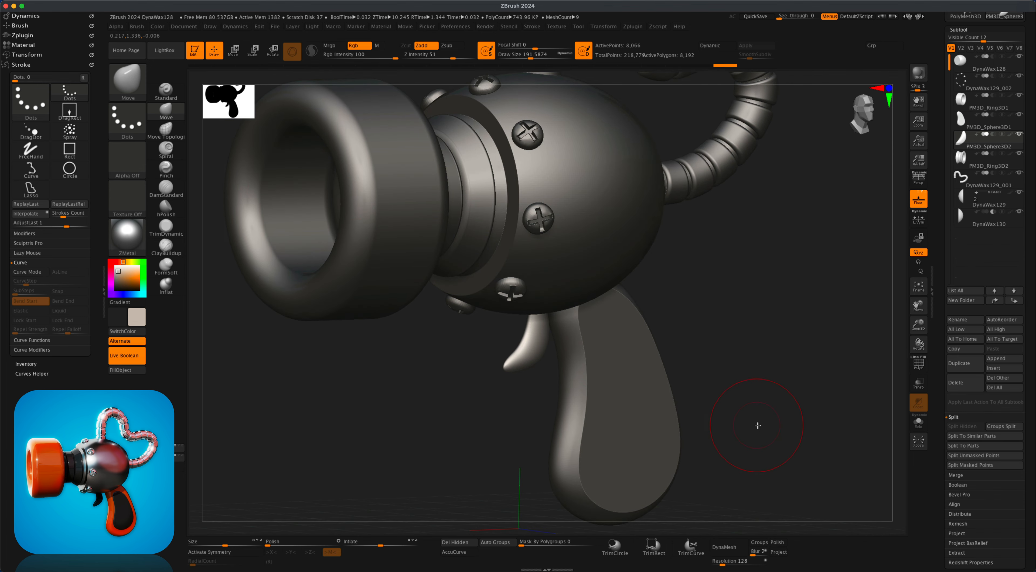
{"action": "left_click_drag", "start_coordinate": [756, 426], "coordinate": [700, 459], "text": "alt"}
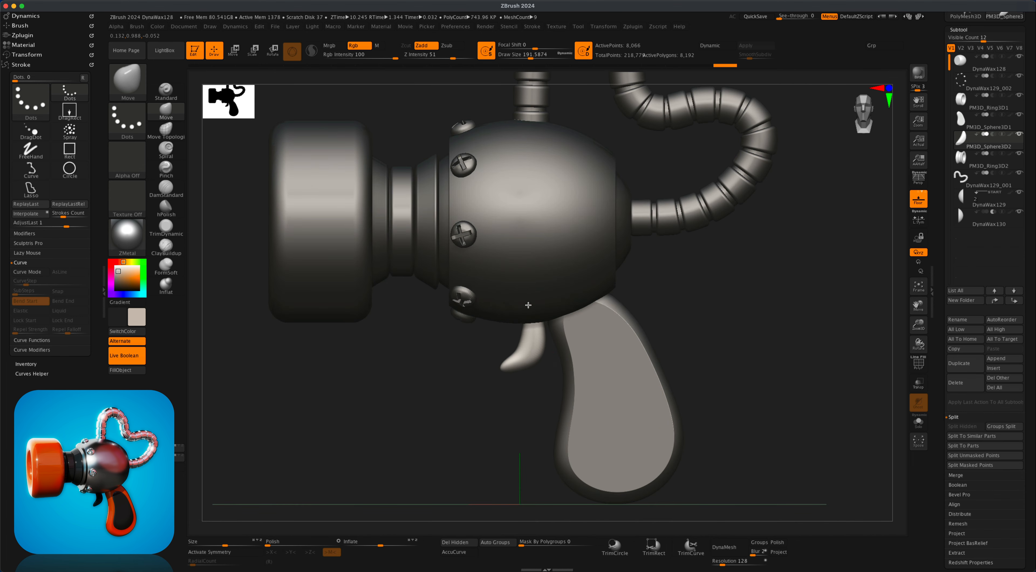
Curl the trigger slightly with the Spiral brush at draw sizes of about 324 and 393, undoing the excessive twists.
{"action": "left_click", "coordinate": [166, 150]}
{"action": "key", "text": "s"}
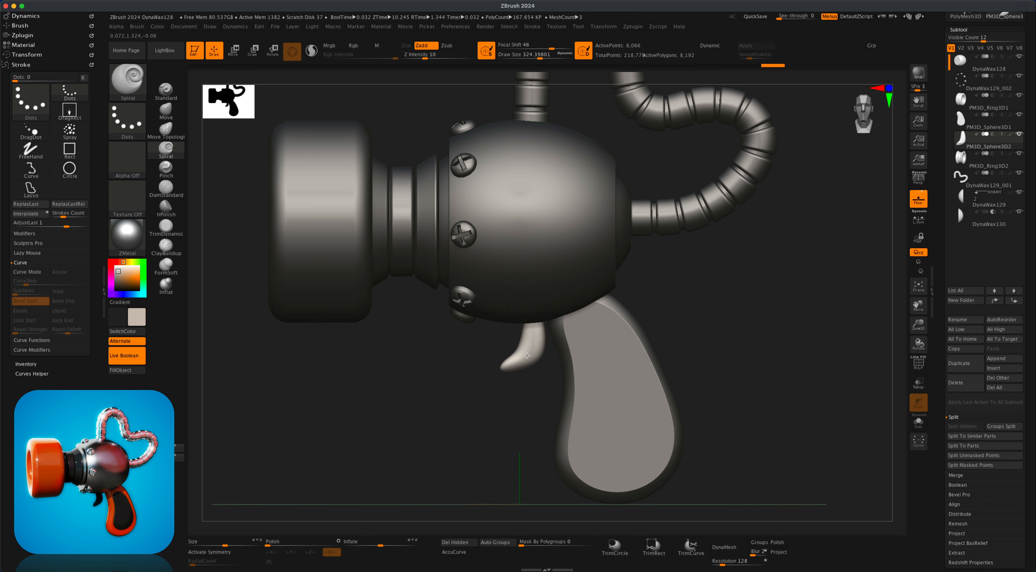
{"action": "key", "text": "super+z"}
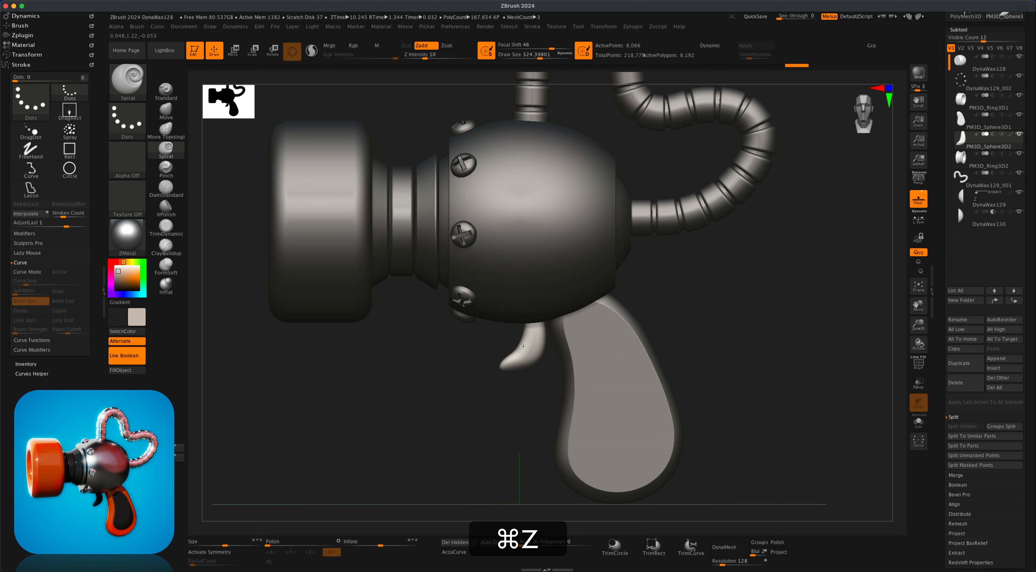
{"action": "key", "text": "super+z"}
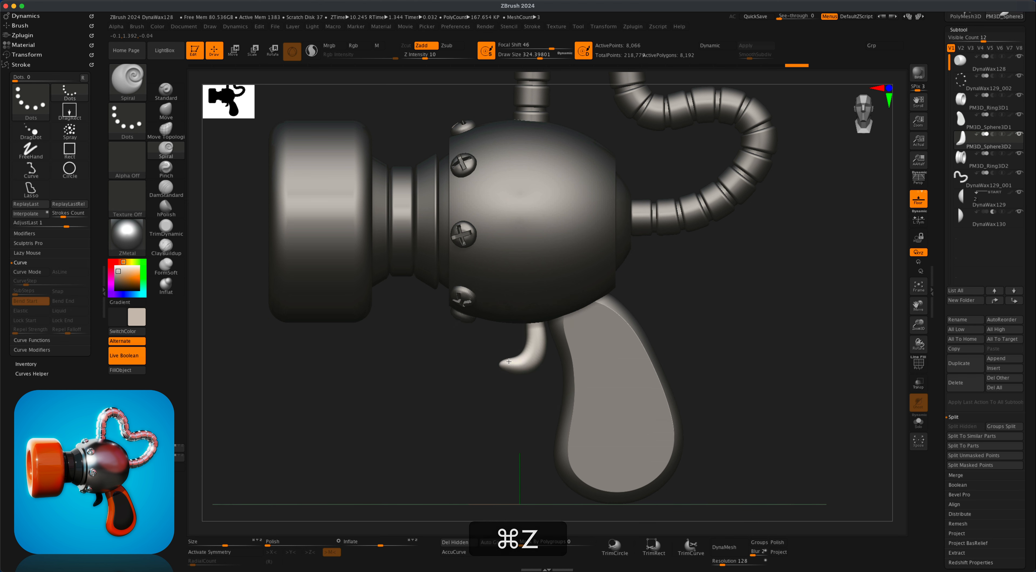
{"action": "key", "text": "super+z"}
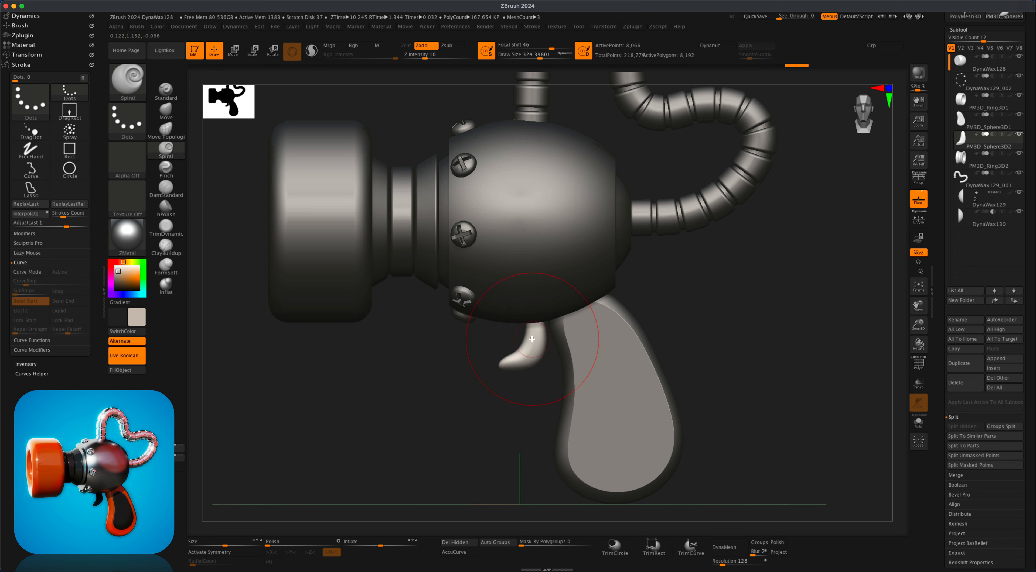
{"action": "key", "text": "s"}
{"action": "left_click_drag", "start_coordinate": [529, 348], "coordinate": [532, 344]}
{"action": "key", "text": "s"}
{"action": "key", "text": "alt+super+z"}
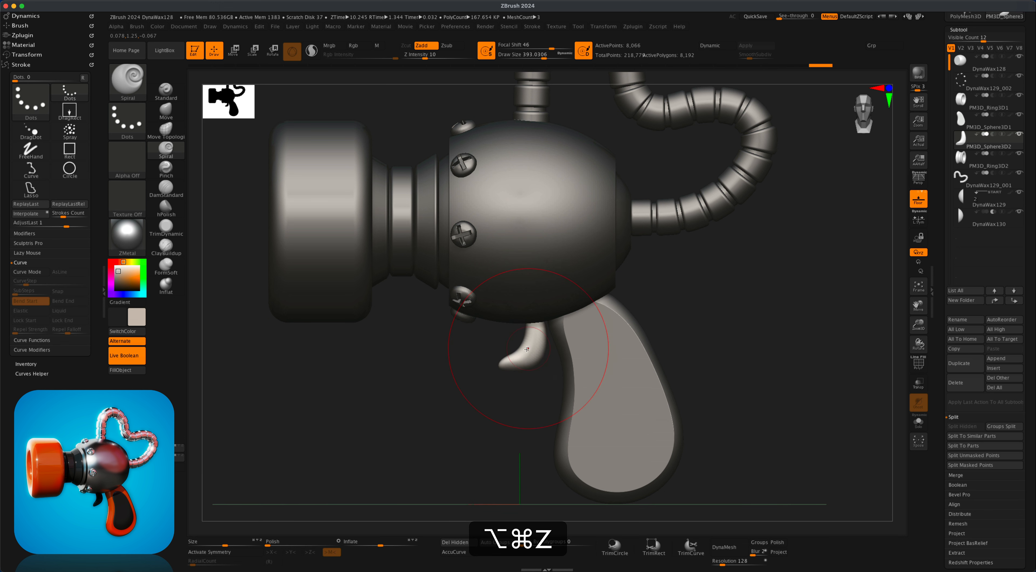
{"action": "key", "text": "alt+super+z"}
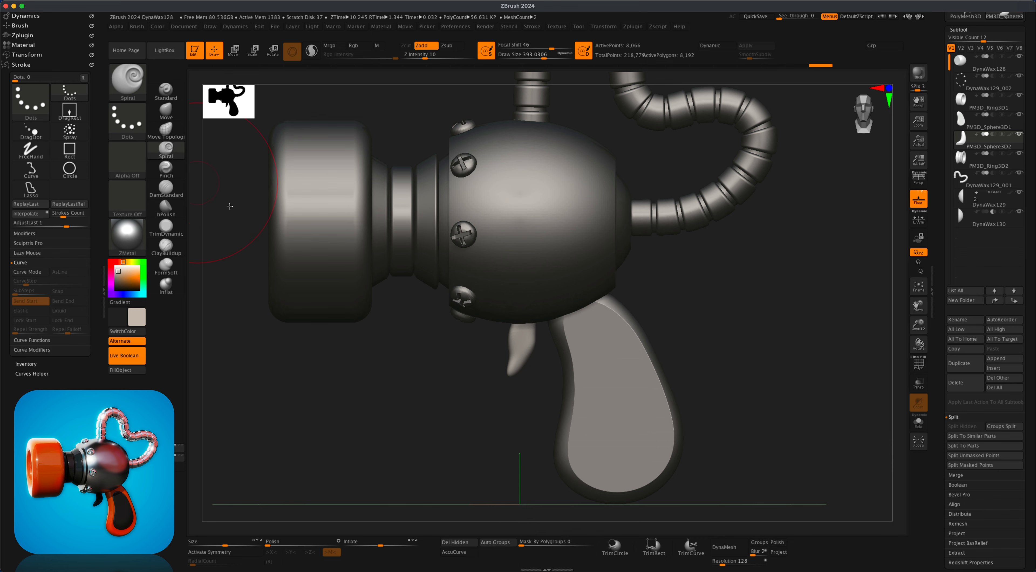
{"action": "key", "text": "super+z"}
Slice both sides of the trigger flat with KnifeRect from the front view.
{"action": "mouse_move", "coordinate": [477, 443]}
{"action": "left_mouse_down"}
{"action": "mouse_move", "coordinate": [597, 425]}
{"action": "mouse_move", "coordinate": [615, 403]}
{"action": "left_mouse_up"}
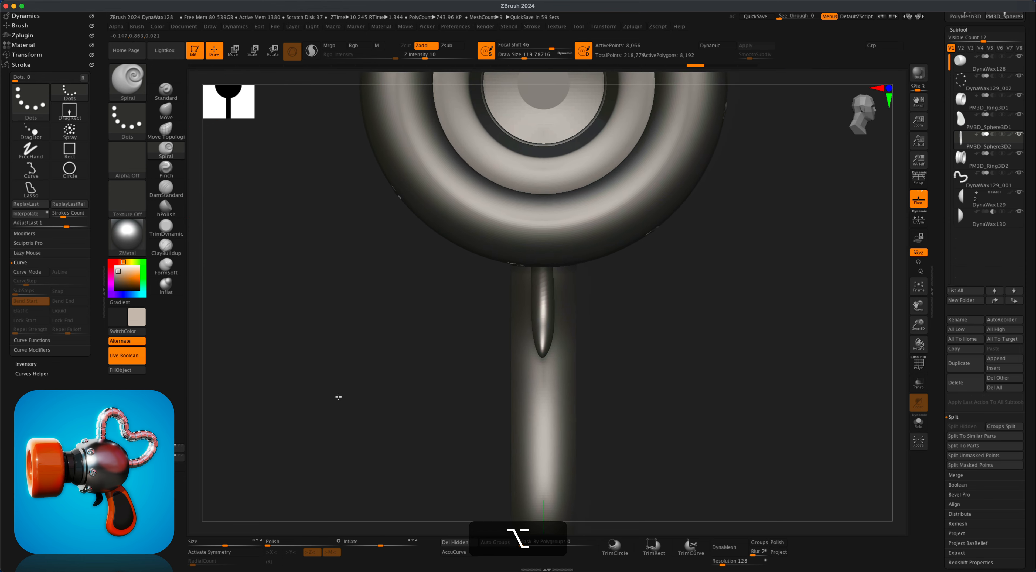
{"action": "mouse_move", "coordinate": [331, 446]}
{"action": "left_mouse_down", "text": "alt+shift+super"}
{"action": "mouse_move", "coordinate": [449, 390]}
{"action": "mouse_move", "coordinate": [533, 237]}
{"action": "left_mouse_up", "text": "alt+shift+super"}
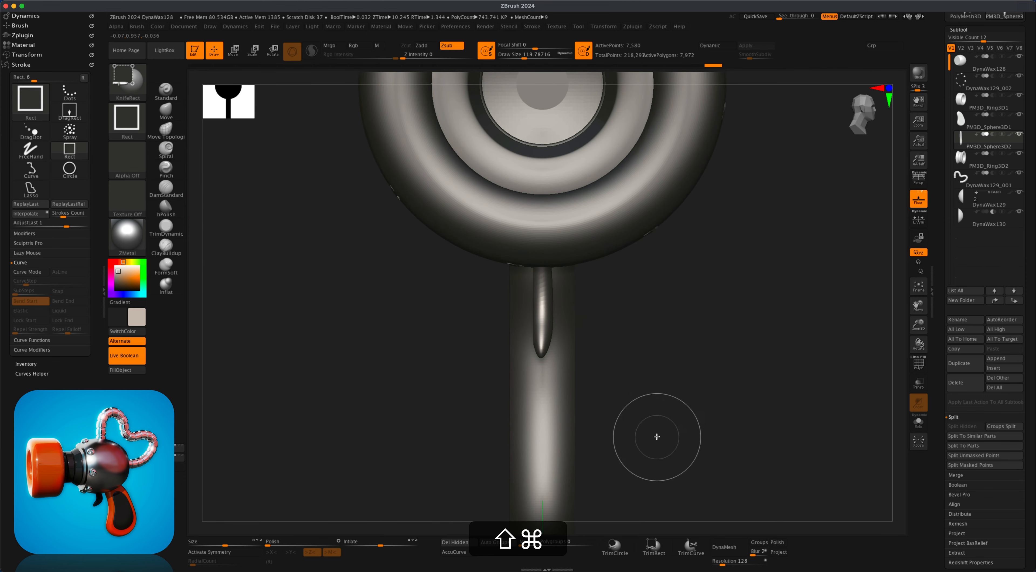
{"action": "left_click_drag", "start_coordinate": [656, 437], "coordinate": [548, 237], "text": "shift+super"}
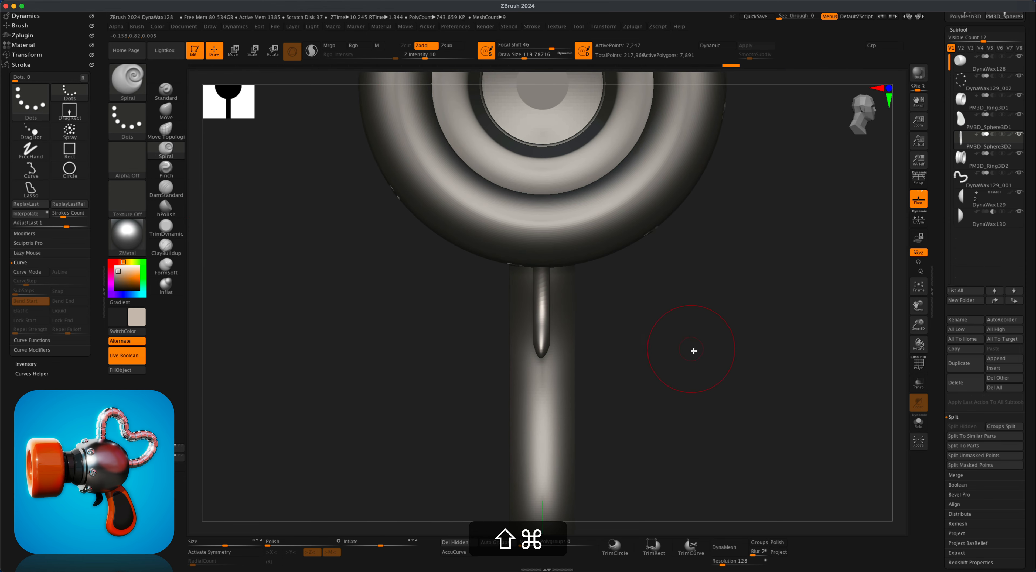
{"action": "mouse_move", "coordinate": [709, 363]}
{"action": "left_mouse_down"}
{"action": "mouse_move", "coordinate": [691, 361]}
{"action": "mouse_move", "coordinate": [745, 349]}
{"action": "mouse_move", "coordinate": [703, 351]}
{"action": "mouse_move", "coordinate": [823, 370]}
{"action": "left_mouse_up"}
{"action": "left_click_drag", "start_coordinate": [803, 307], "coordinate": [775, 359], "text": "alt"}
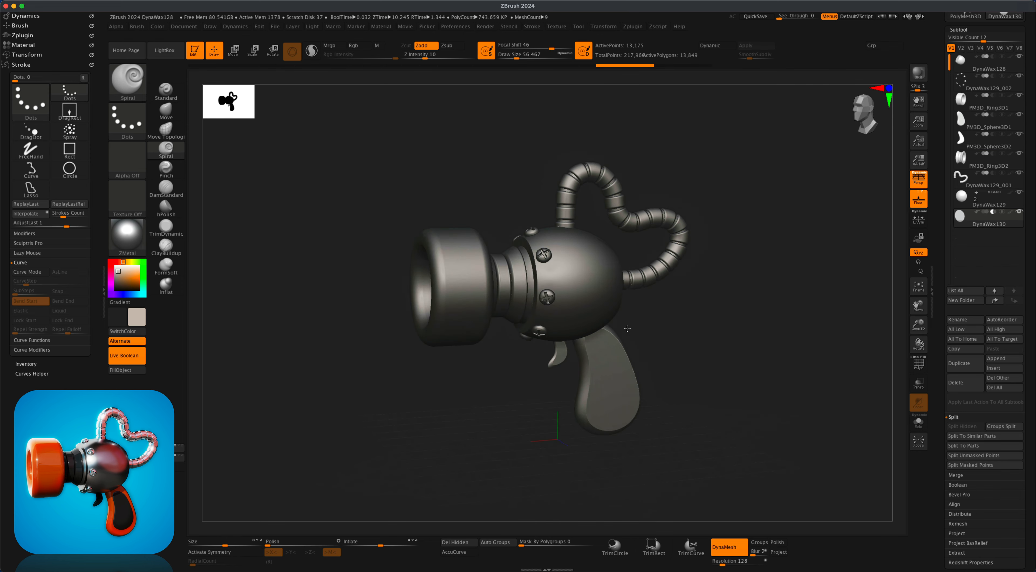
Append a Cube3D subtool, scale it down and move it below the body at the trigger.
{"action": "left_click_drag", "start_coordinate": [626, 328], "coordinate": [706, 330]}
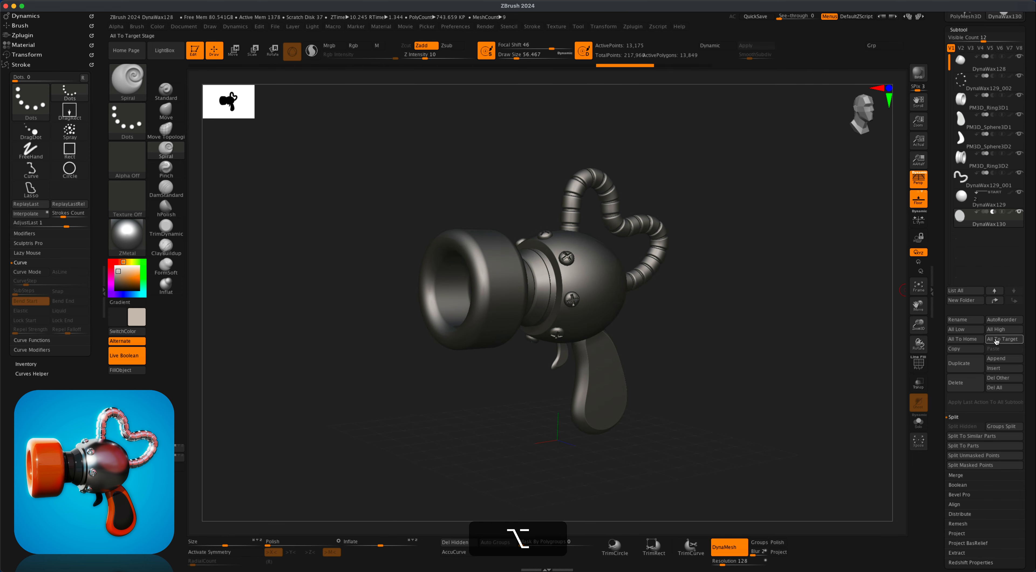
{"action": "left_click", "coordinate": [1000, 369]}
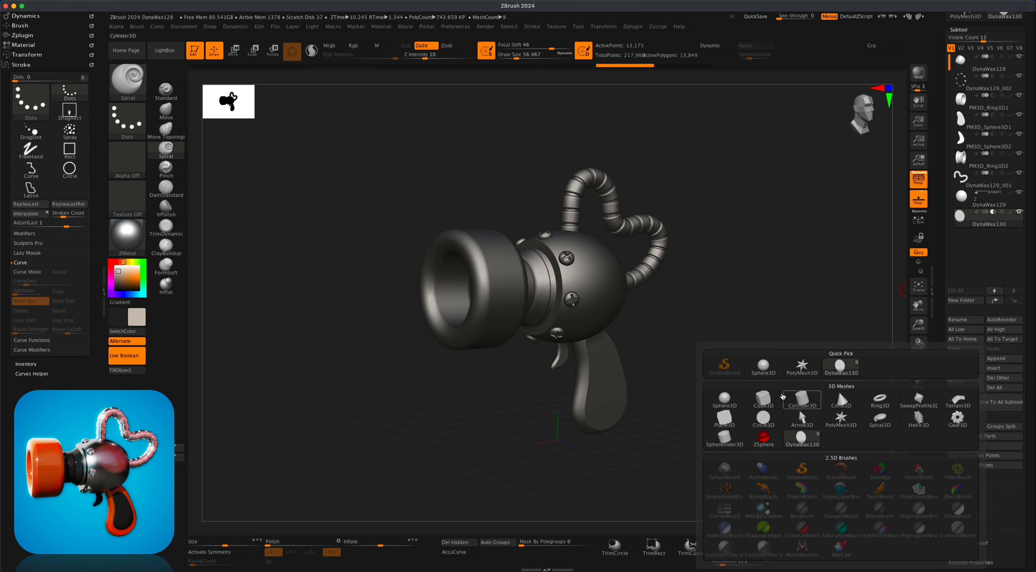
{"action": "left_click", "coordinate": [764, 399]}
{"action": "key", "text": "w"}
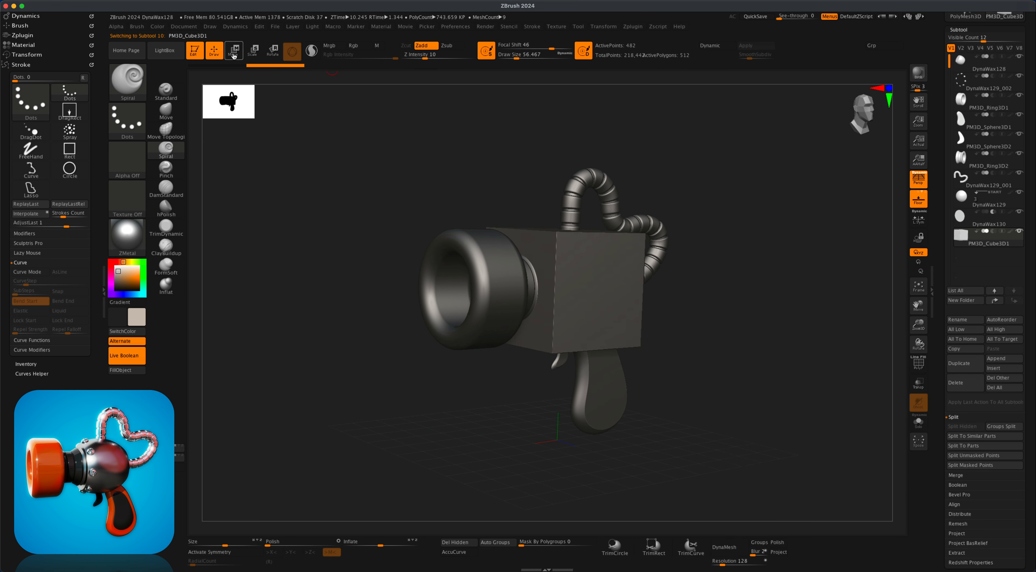
{"action": "left_click_drag", "start_coordinate": [564, 286], "coordinate": [572, 357]}
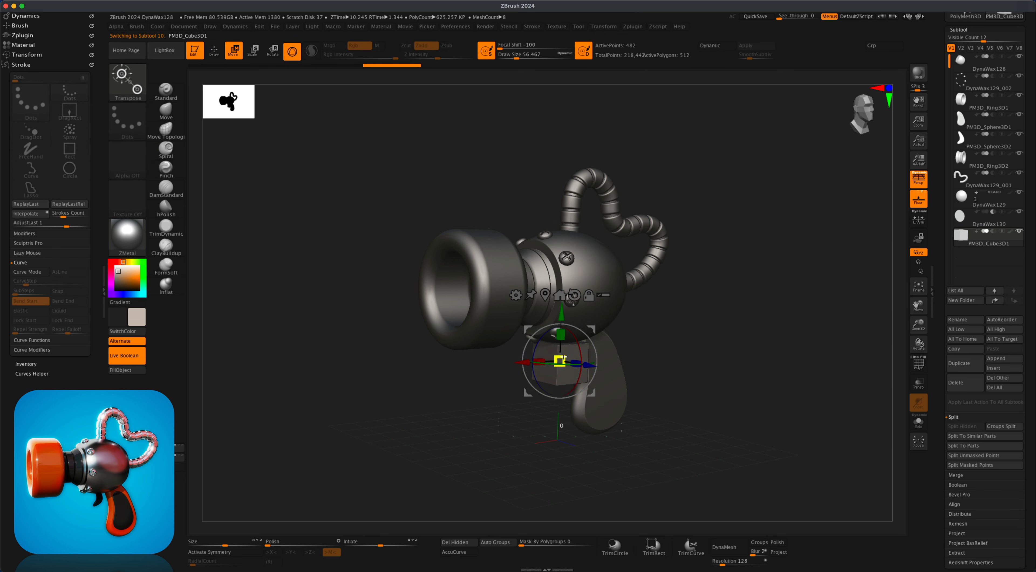
{"action": "left_click_drag", "start_coordinate": [696, 352], "coordinate": [763, 455], "text": "alt"}
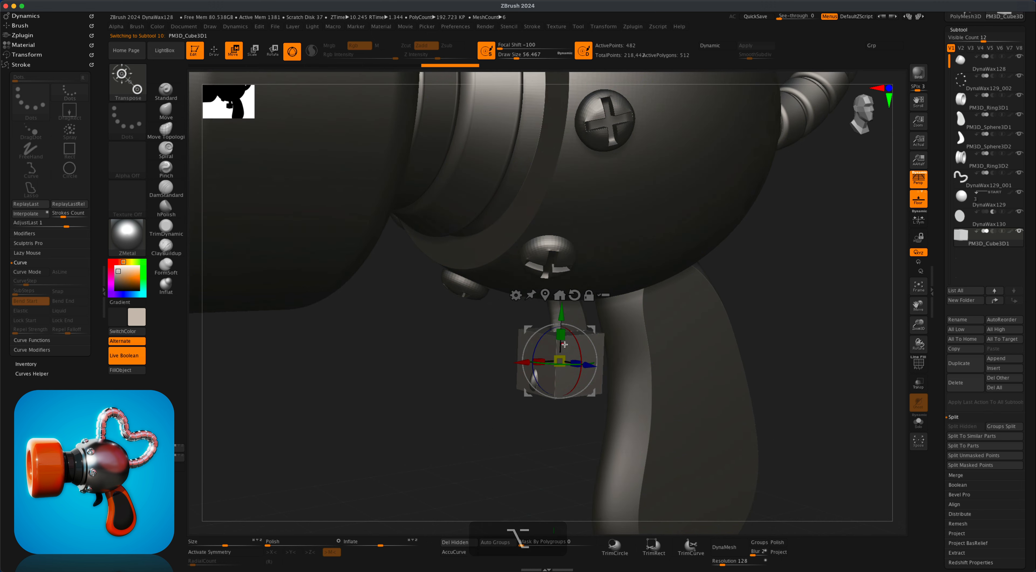
Narrow the cube across the blaster's width and raise it to where the trigger meets the body's underside.
{"action": "left_click_drag", "start_coordinate": [430, 389], "coordinate": [462, 384]}
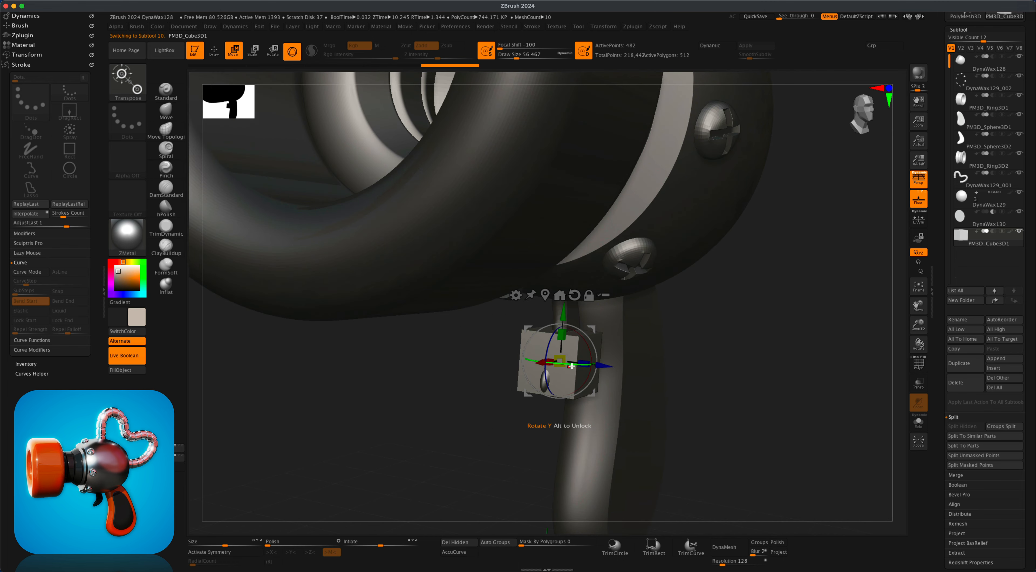
{"action": "left_click_drag", "start_coordinate": [582, 363], "coordinate": [563, 358]}
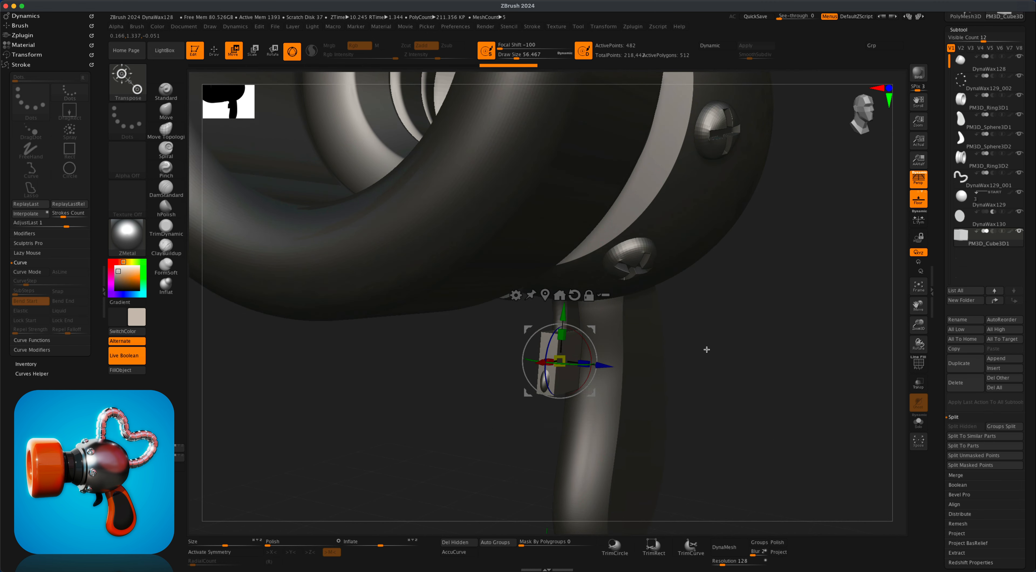
{"action": "left_click_drag", "start_coordinate": [705, 351], "coordinate": [690, 342]}
{"action": "left_click_drag", "start_coordinate": [562, 318], "coordinate": [562, 273]}
{"action": "left_click_drag", "start_coordinate": [469, 351], "coordinate": [524, 314]}
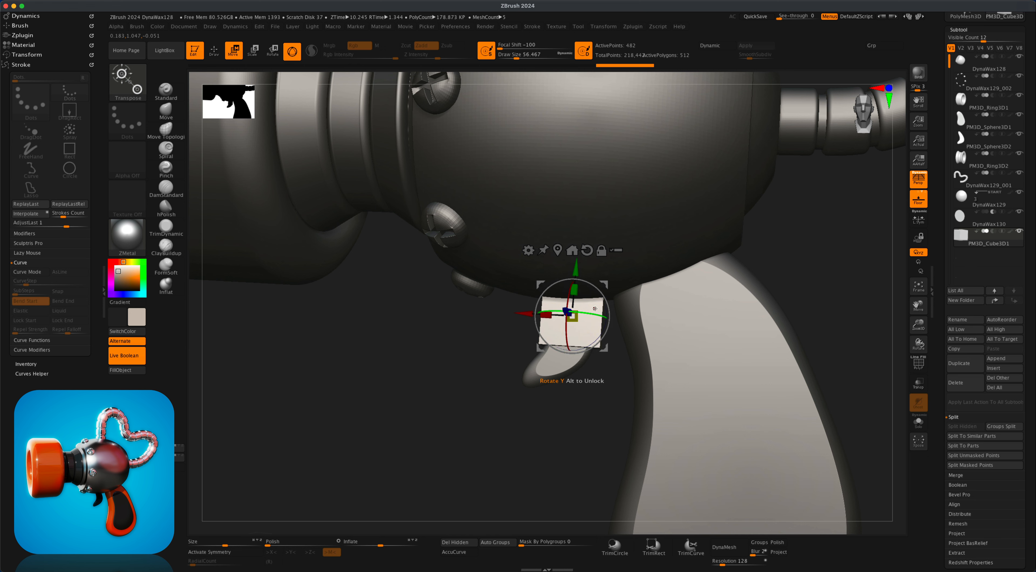
{"action": "left_click_drag", "start_coordinate": [436, 350], "coordinate": [496, 333]}
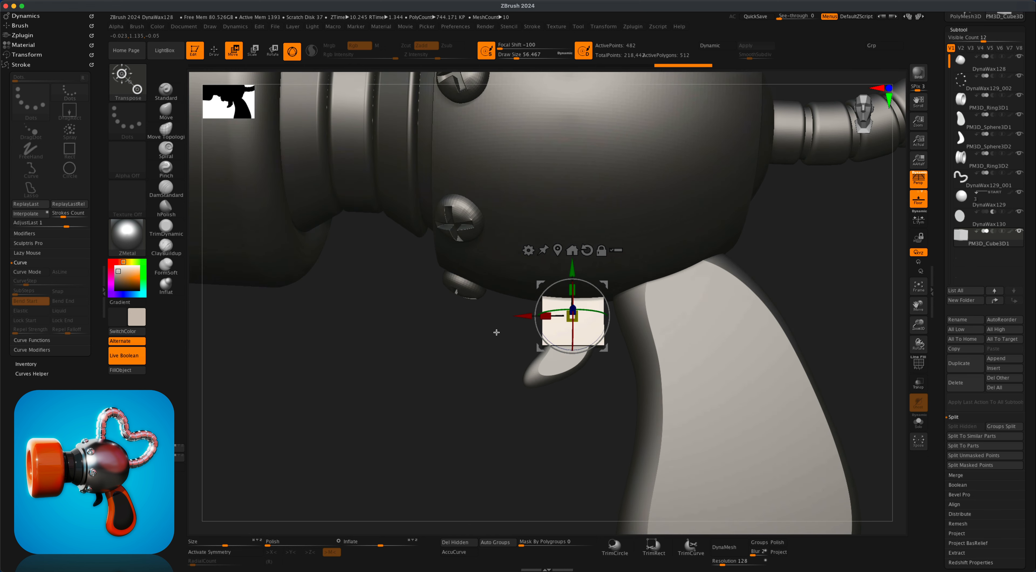
{"action": "left_click_drag", "start_coordinate": [570, 271], "coordinate": [570, 267]}
{"action": "left_click_drag", "start_coordinate": [474, 340], "coordinate": [839, 268]}
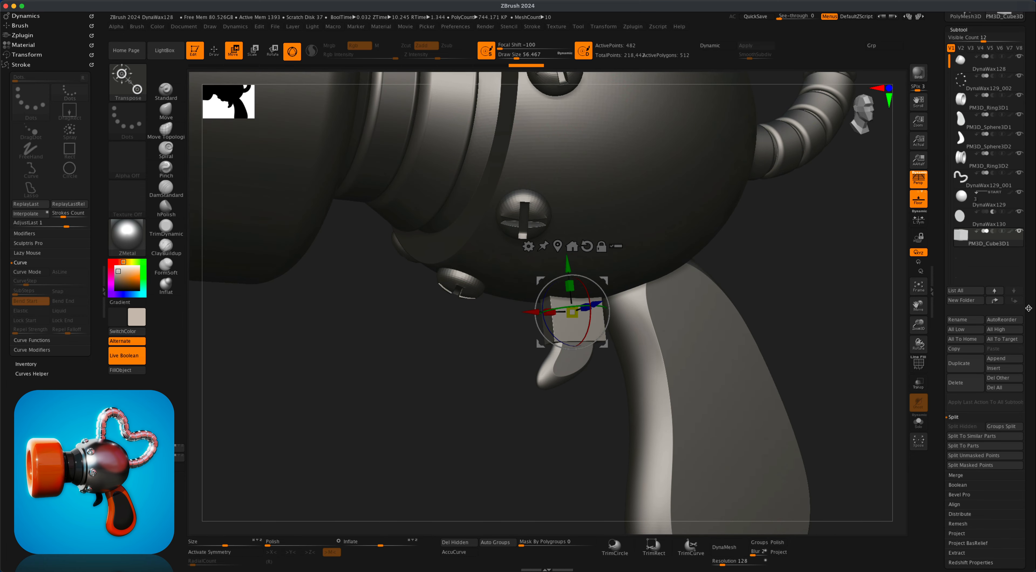
Move the cube subtool directly beneath the DynaWax128 body in the subtool order and set it to boolean subtraction.
{"action": "left_click", "coordinate": [995, 301]}
{"action": "left_click", "coordinate": [995, 301]}
{"action": "left_click", "coordinate": [995, 301]}
{"action": "left_click", "coordinate": [995, 301]}
{"action": "left_click", "coordinate": [995, 301]}
{"action": "left_click", "coordinate": [995, 301]}
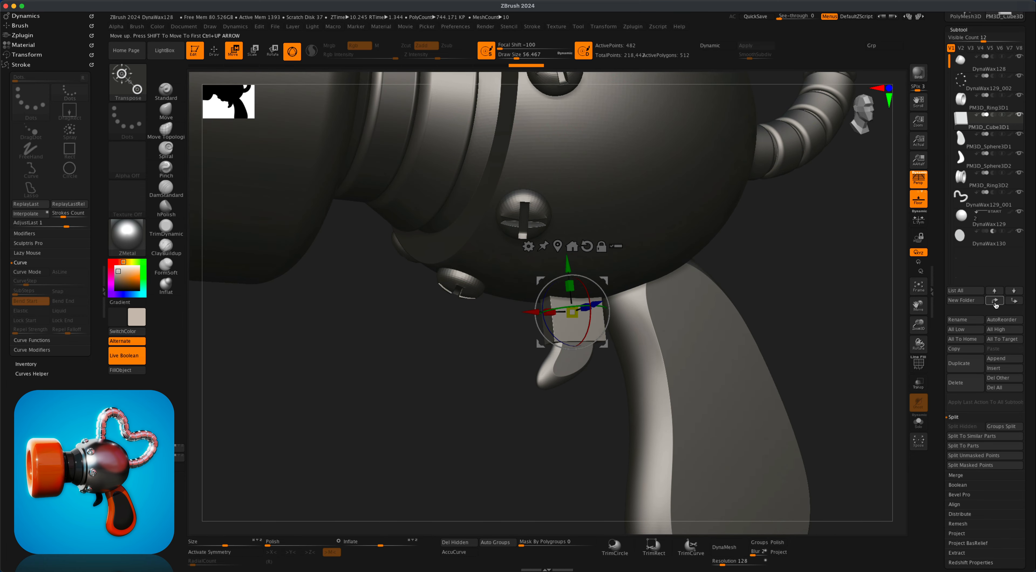
{"action": "left_click", "coordinate": [995, 301]}
{"action": "left_click", "coordinate": [995, 301]}
{"action": "mouse_move", "coordinate": [997, 79]}
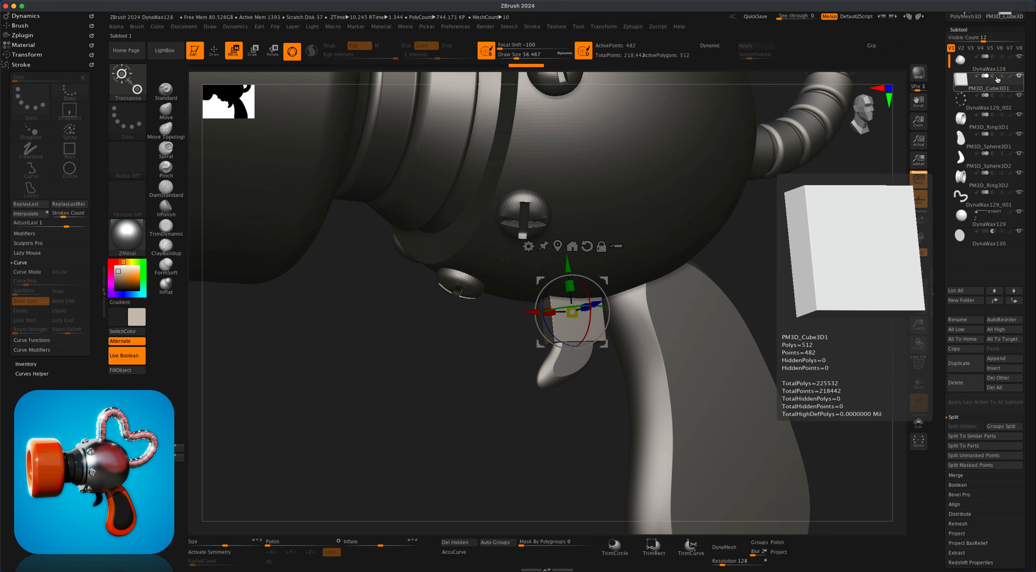
{"action": "left_click_drag", "start_coordinate": [770, 232], "coordinate": [762, 194]}
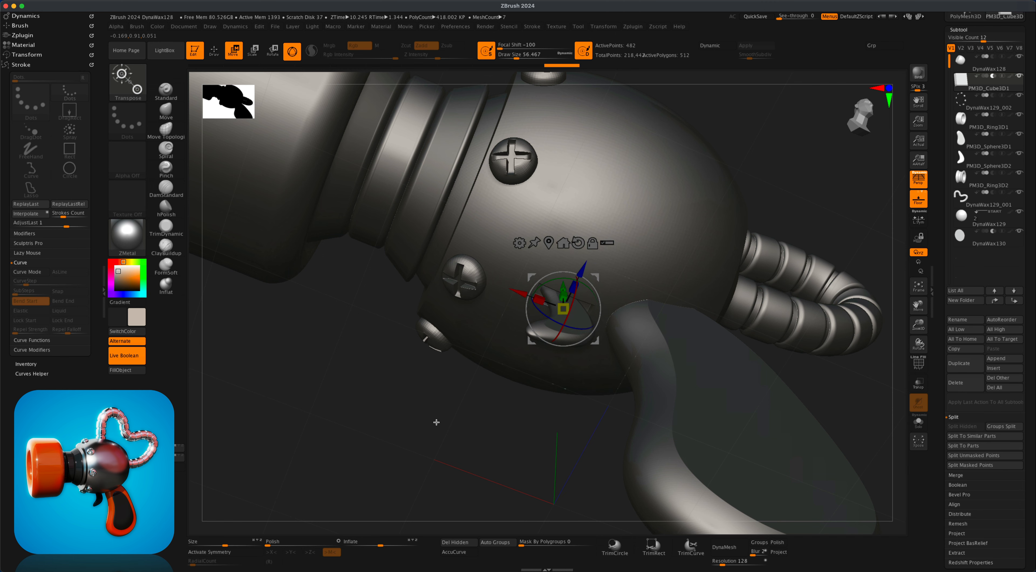
Switch from transforming to Draw mode and examine the slot cut around the trigger in the body's underside.
{"action": "left_click_drag", "start_coordinate": [435, 423], "coordinate": [461, 429]}
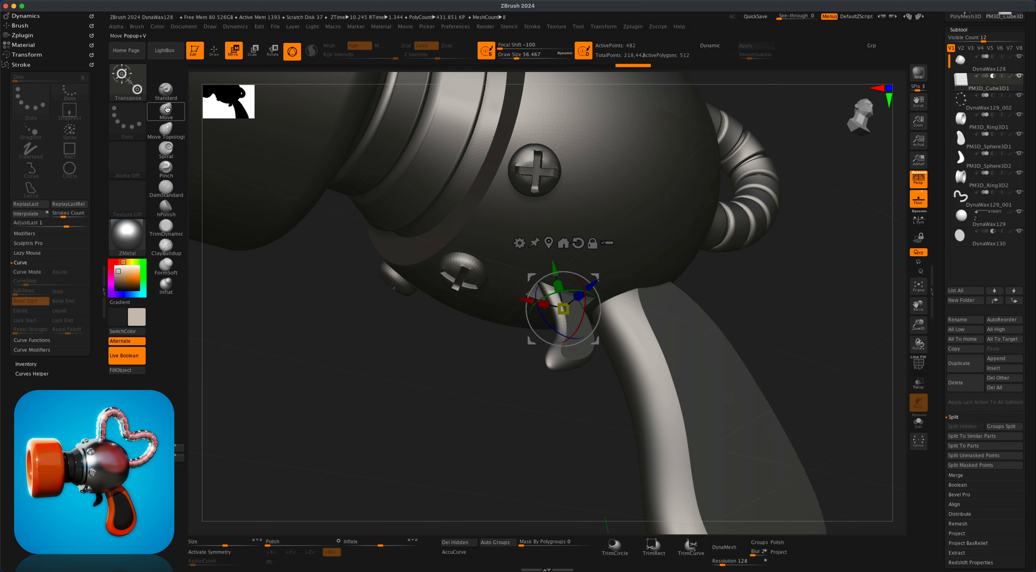
{"action": "left_click", "coordinate": [214, 51]}
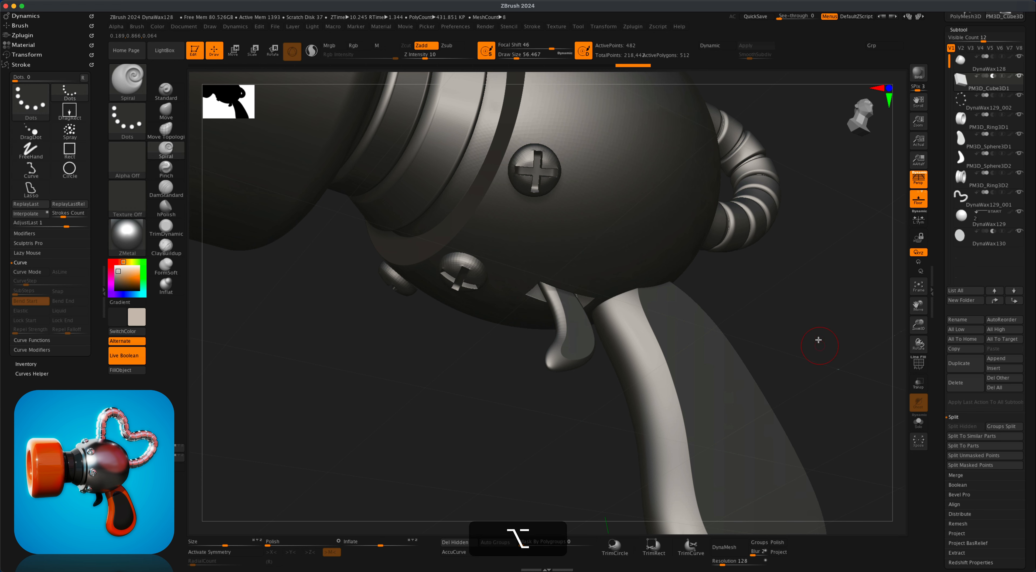
{"action": "key", "text": "alt"}
{"action": "left_click_drag", "start_coordinate": [810, 287], "coordinate": [756, 342], "text": "alt"}
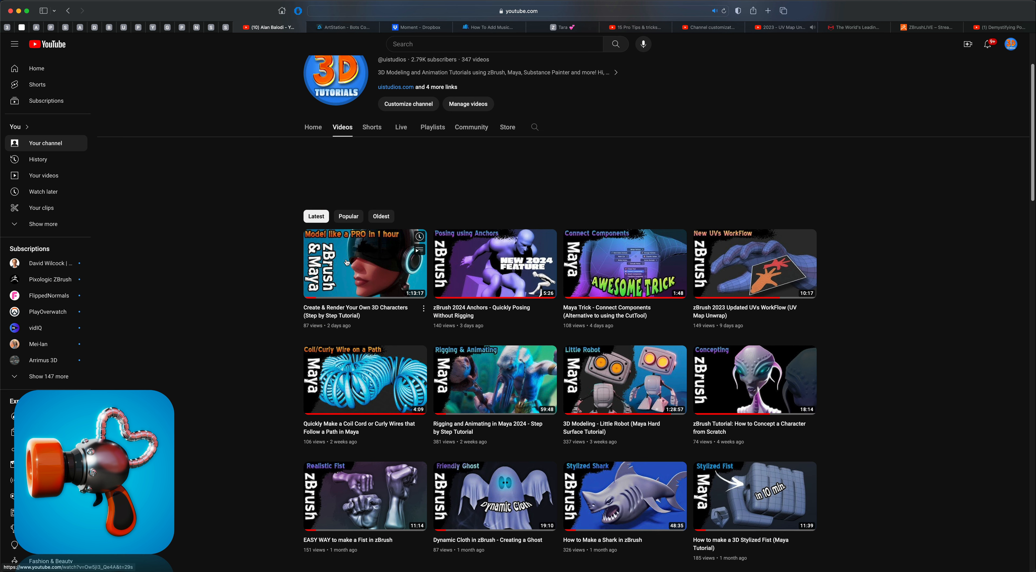
{"action": "scroll", "coordinate": [271, 394], "scroll_direction": "down", "scroll_amount": 12}
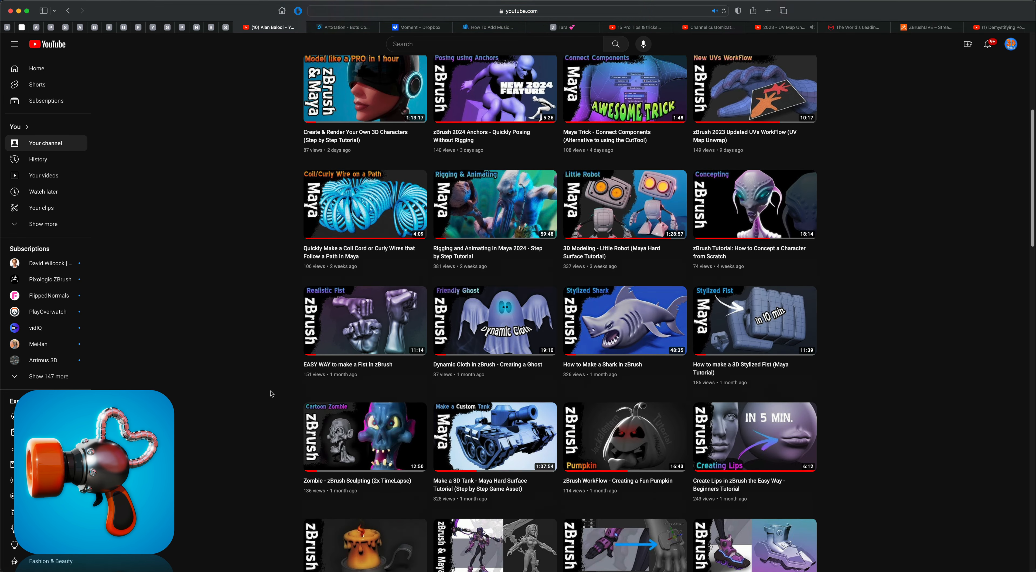
{"action": "scroll", "coordinate": [270, 394], "scroll_direction": "down", "scroll_amount": 20}
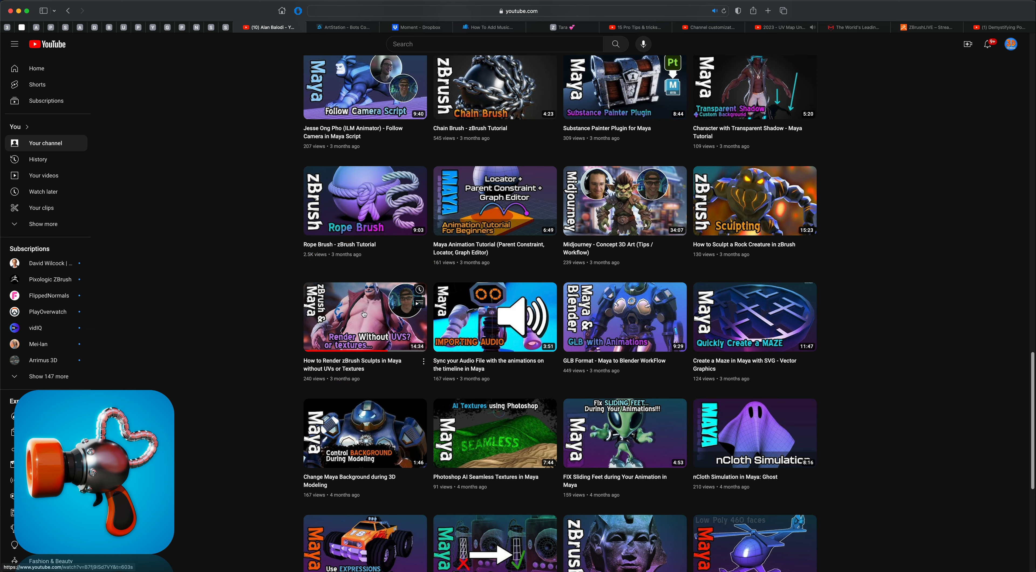
{"action": "scroll", "coordinate": [259, 386], "scroll_direction": "down", "scroll_amount": 5}
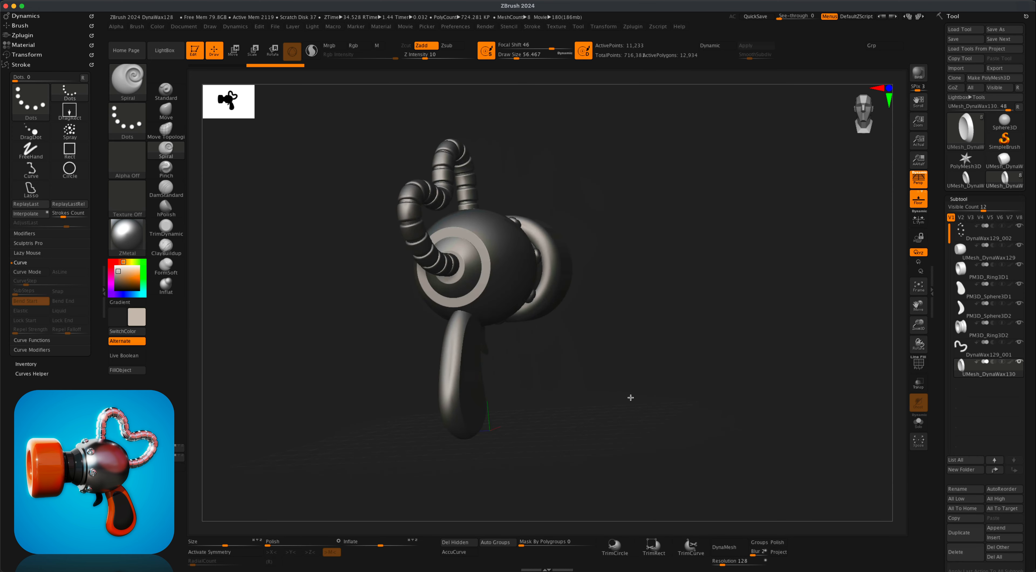
{"action": "left_click_drag", "start_coordinate": [630, 398], "coordinate": [525, 419]}
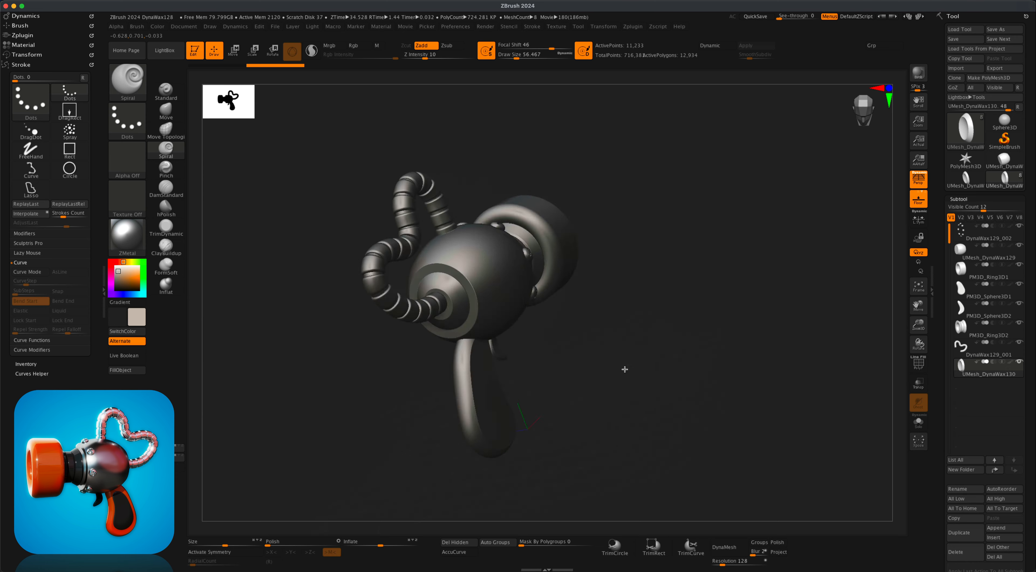